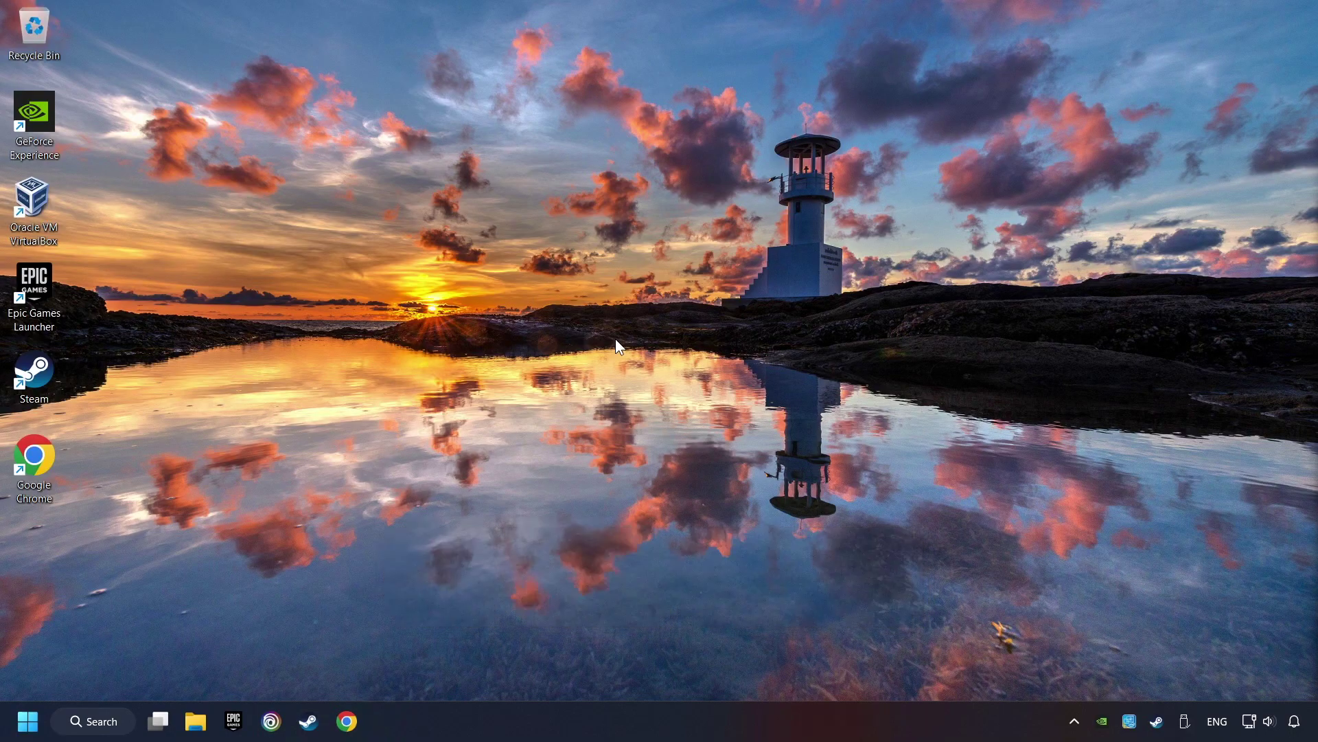
# Step: Search Windows for 'edit power plan'
pyautogui.click(103, 719)
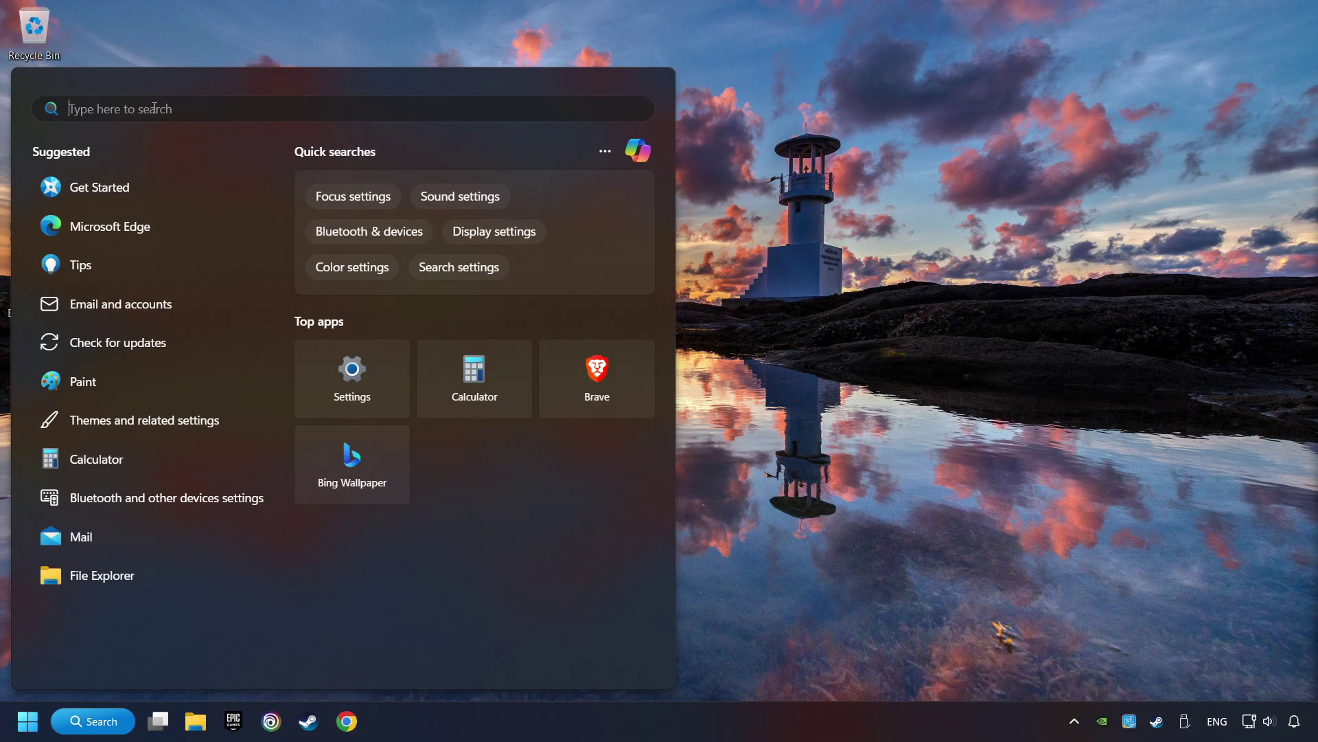
pyautogui.write('edit power p')
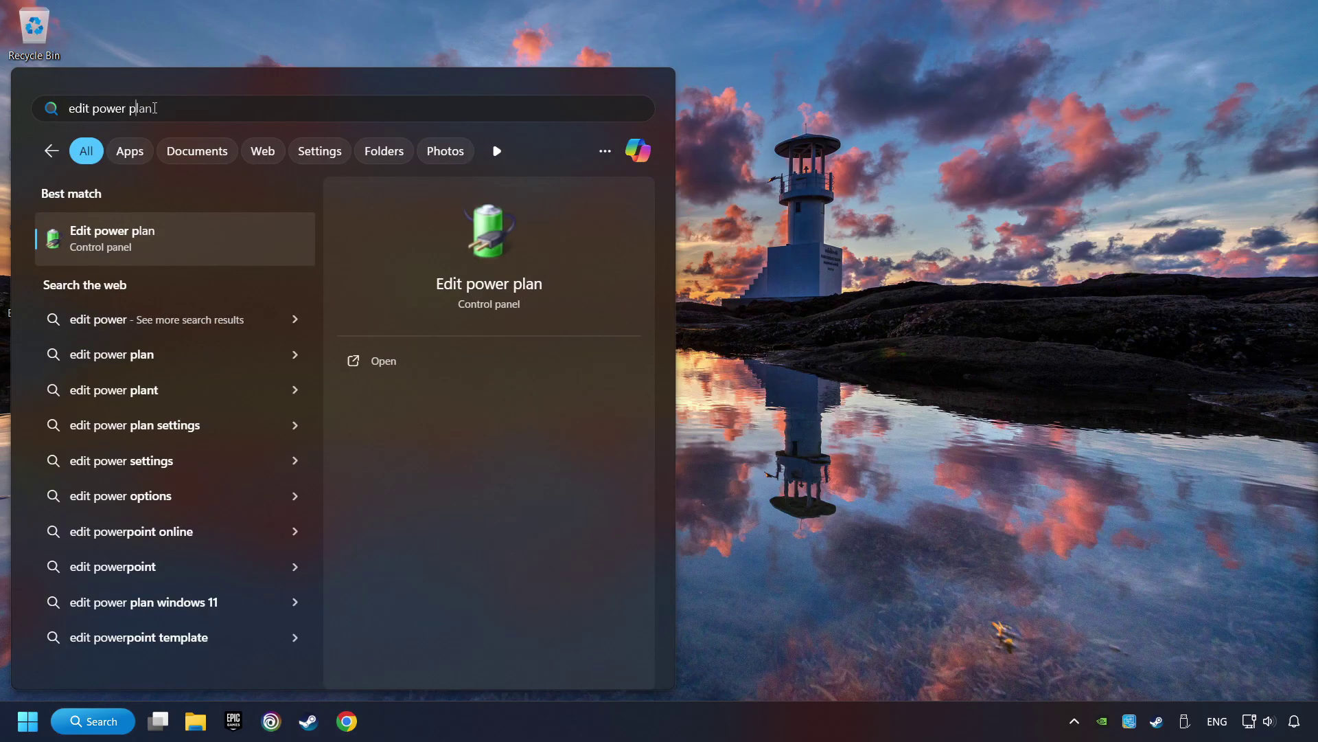
pyautogui.write('lan')
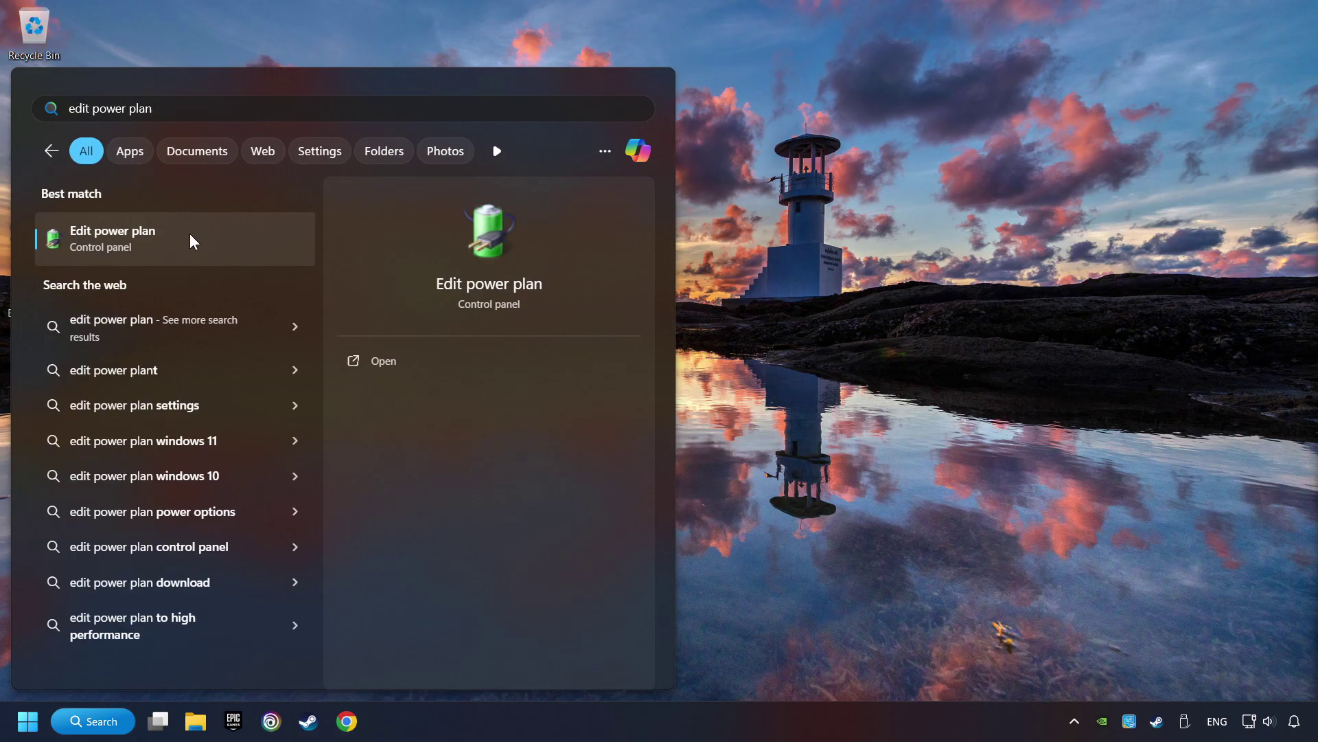
# Step: Open Edit power plan, then return to the Power Options list of plans
pyautogui.click(253, 237)
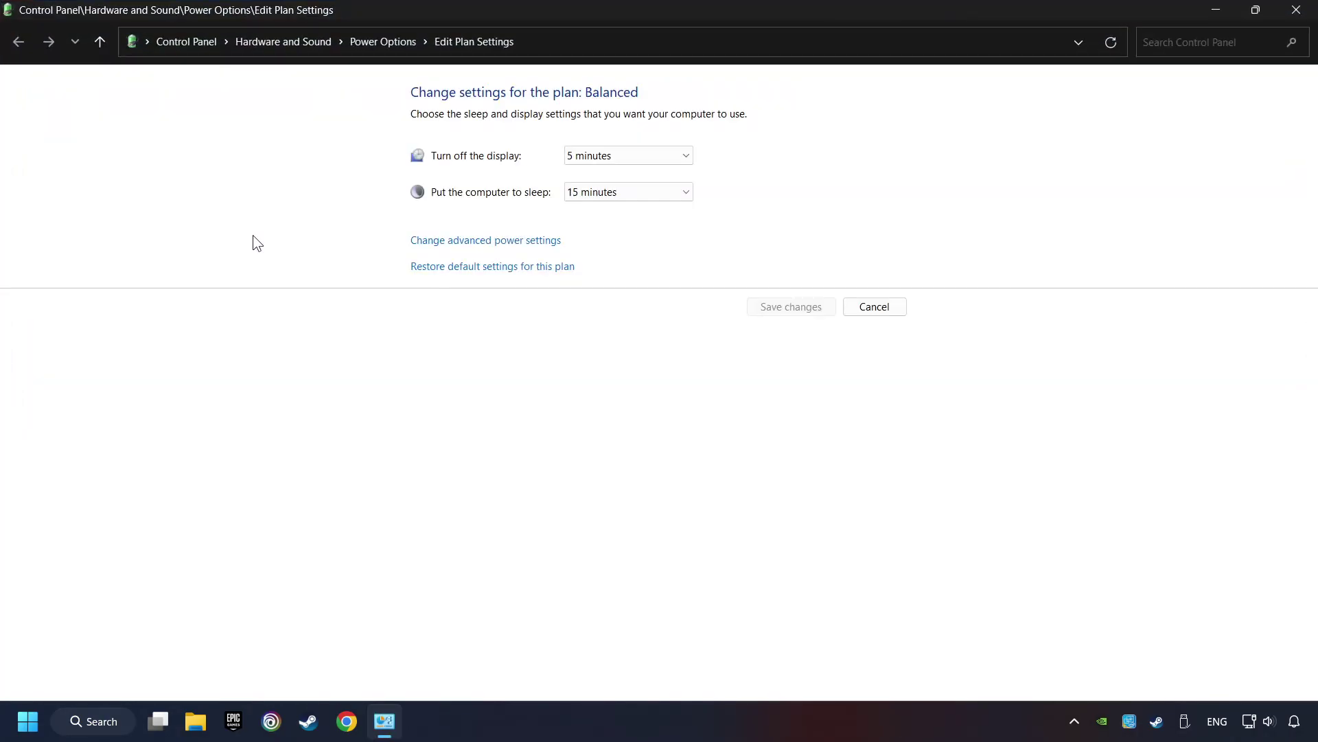
pyautogui.click(393, 51)
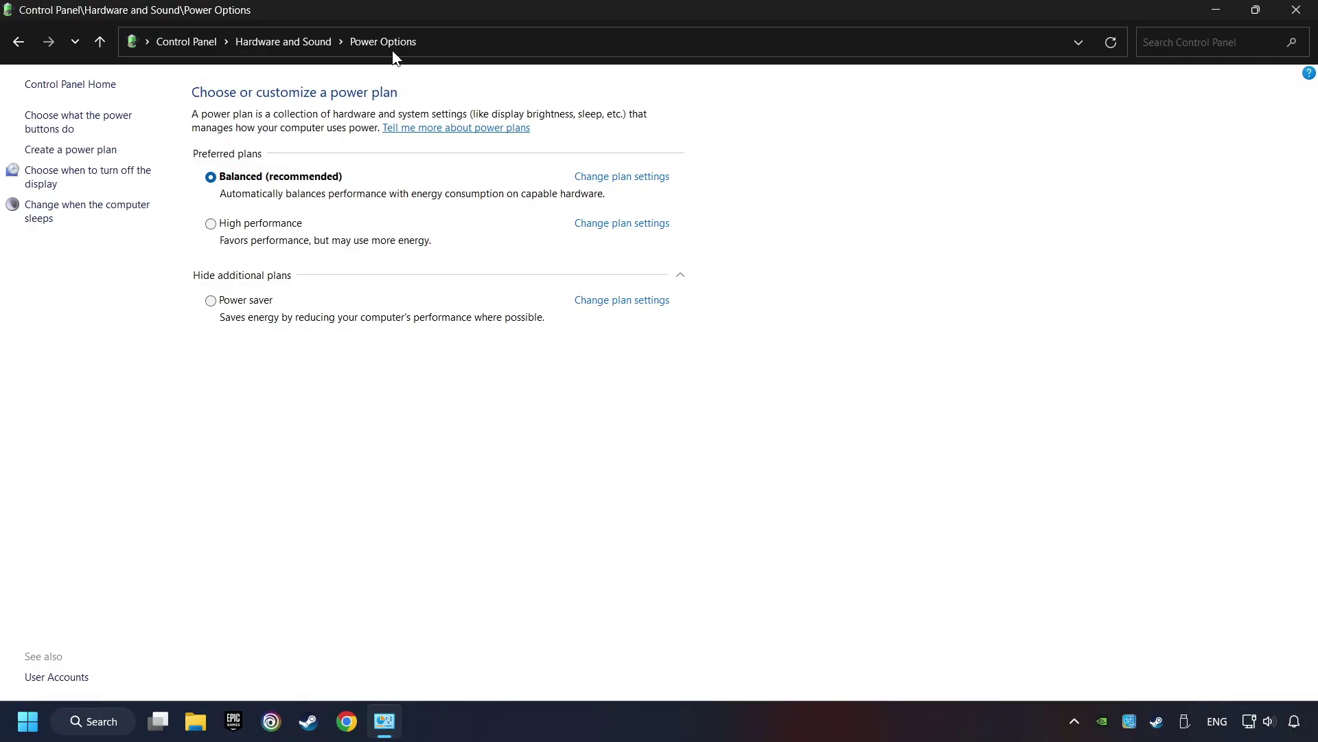
# Step: Find Command Prompt via search with 'cmd' and run it as administrator
pyautogui.click(111, 729)
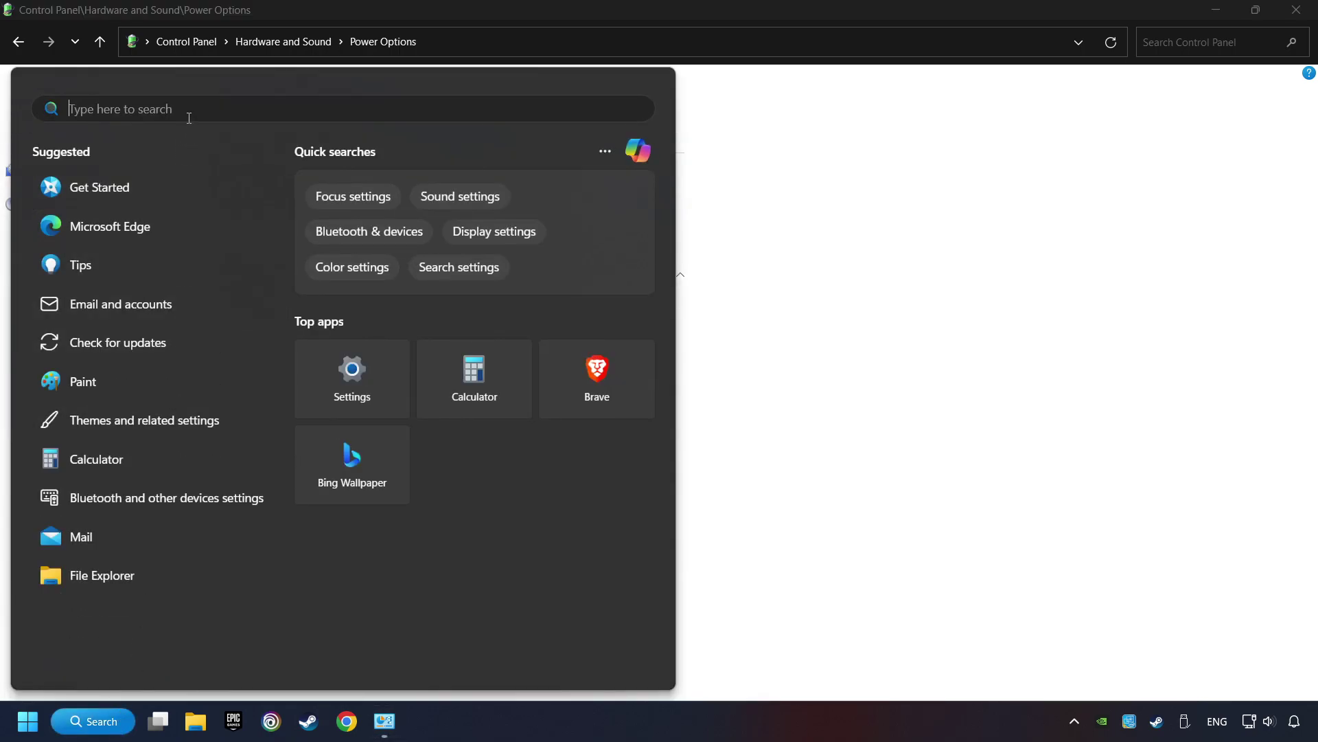
pyautogui.write('cmd')
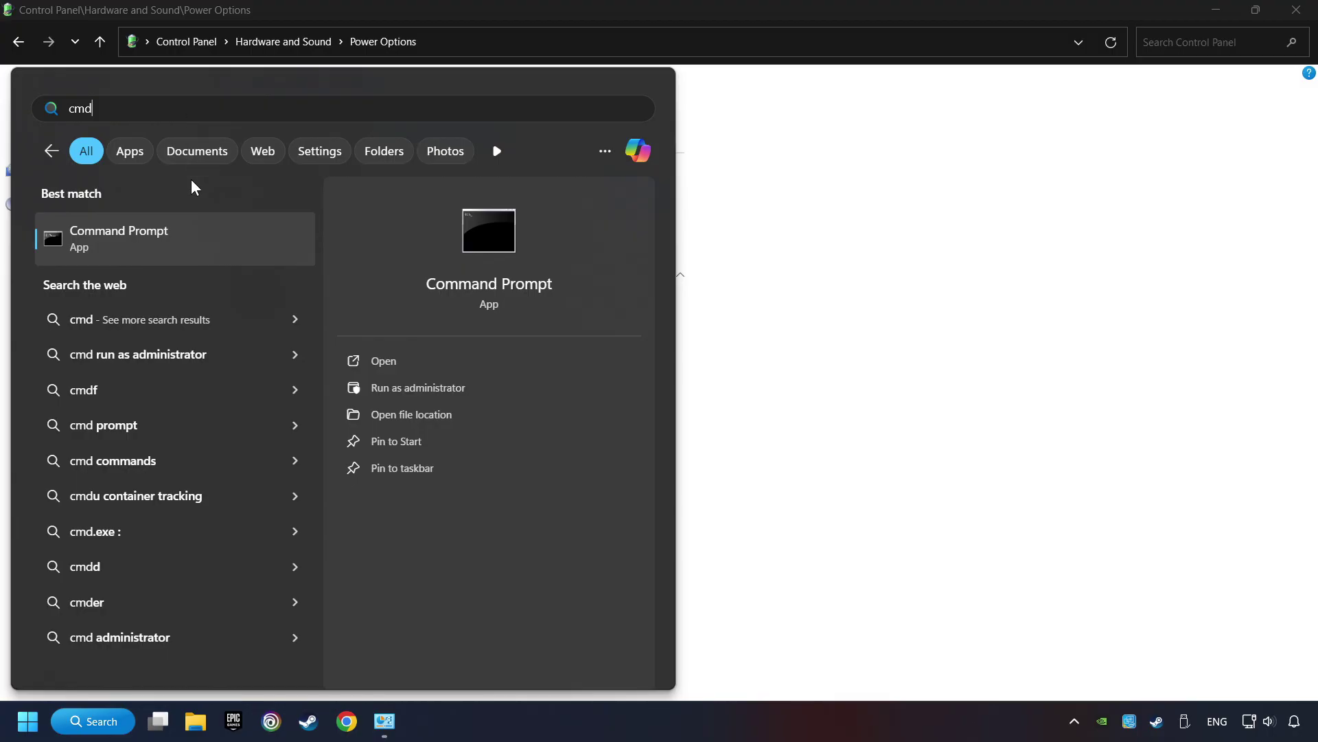
pyautogui.rightClick(259, 235)
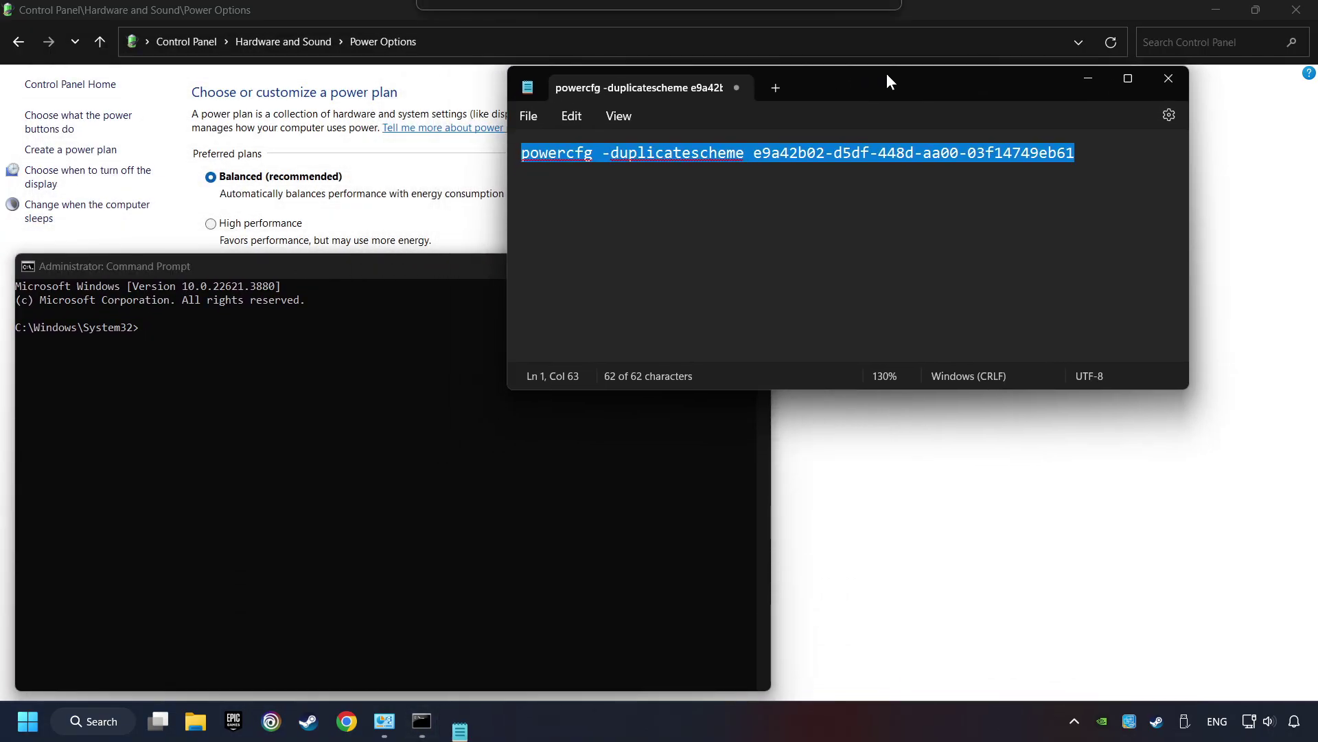
# Step: Copy the powercfg -duplicatescheme command from Notepad into the console and run it
pyautogui.moveTo(887, 73); pyautogui.dragTo(1006, 52)
pyautogui.rightClick(933, 117)
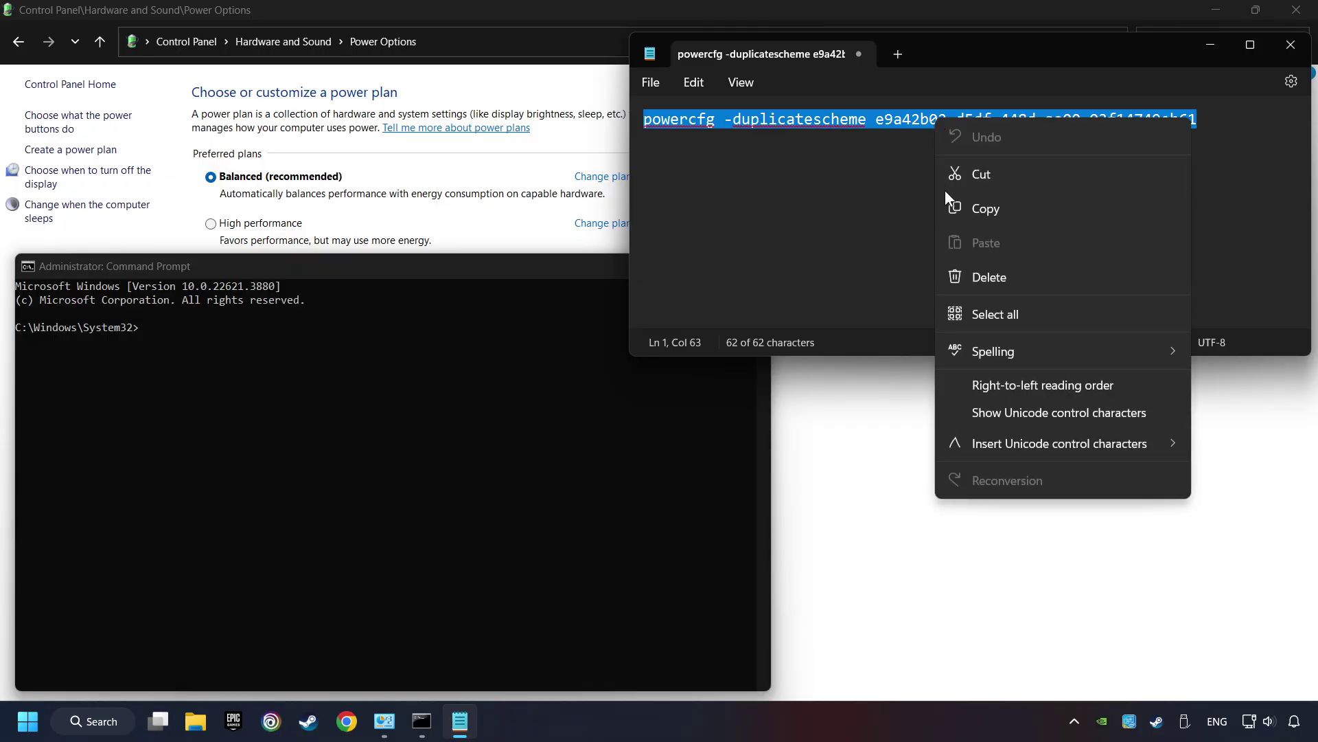
pyautogui.click(959, 206)
pyautogui.rightClick(256, 265)
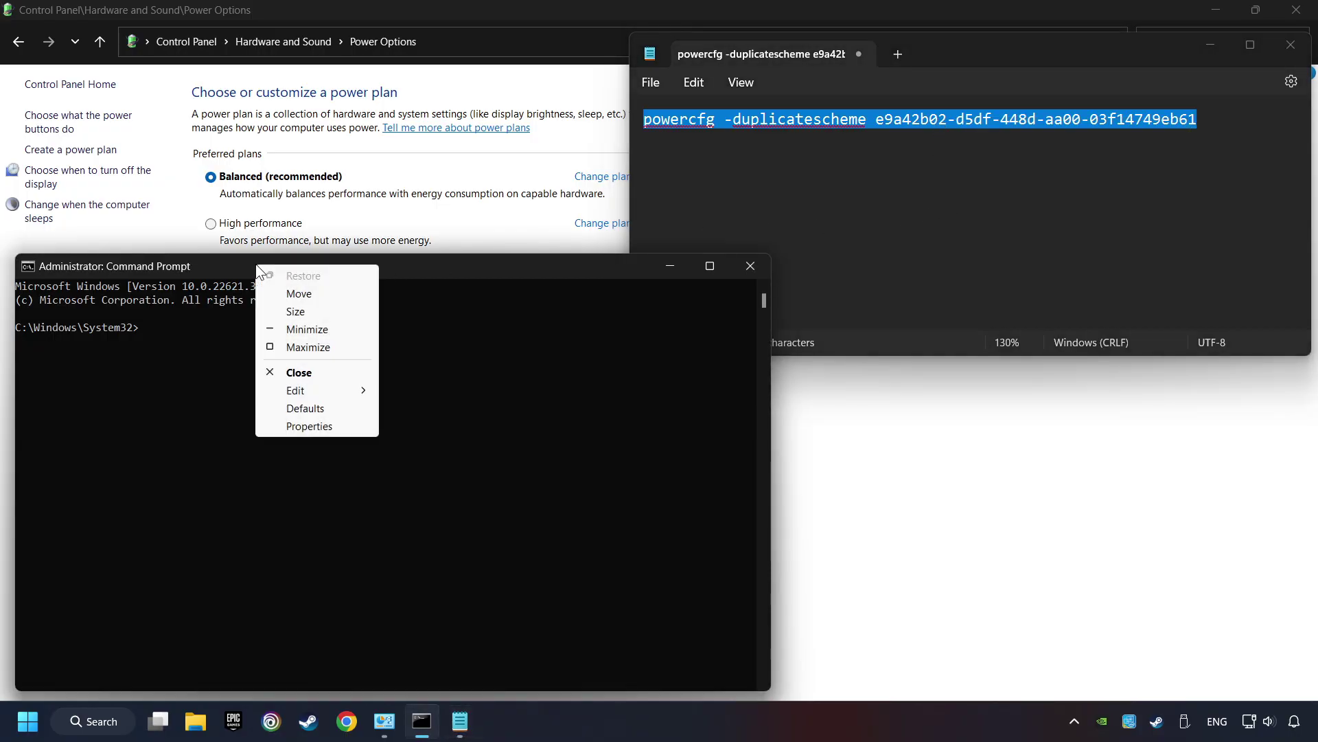
pyautogui.moveTo(305, 385)
pyautogui.click(417, 425)
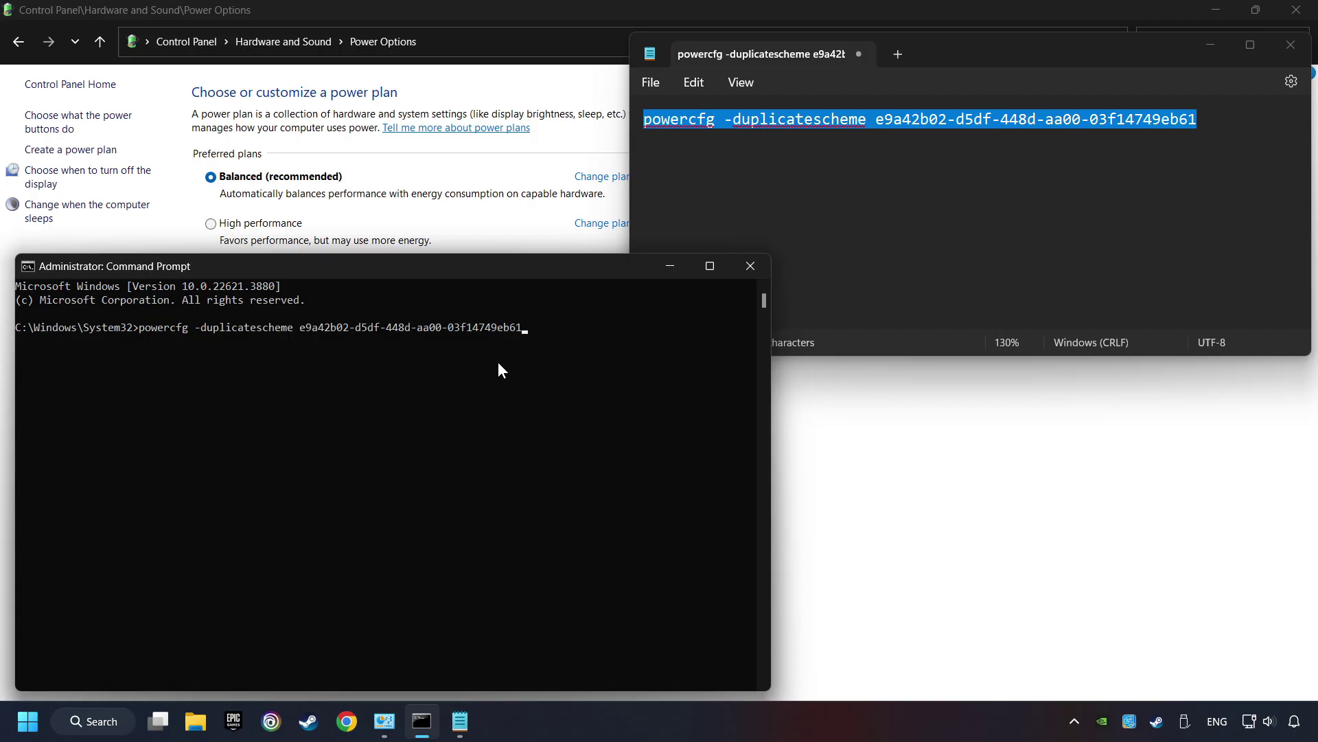
pyautogui.press('Return')
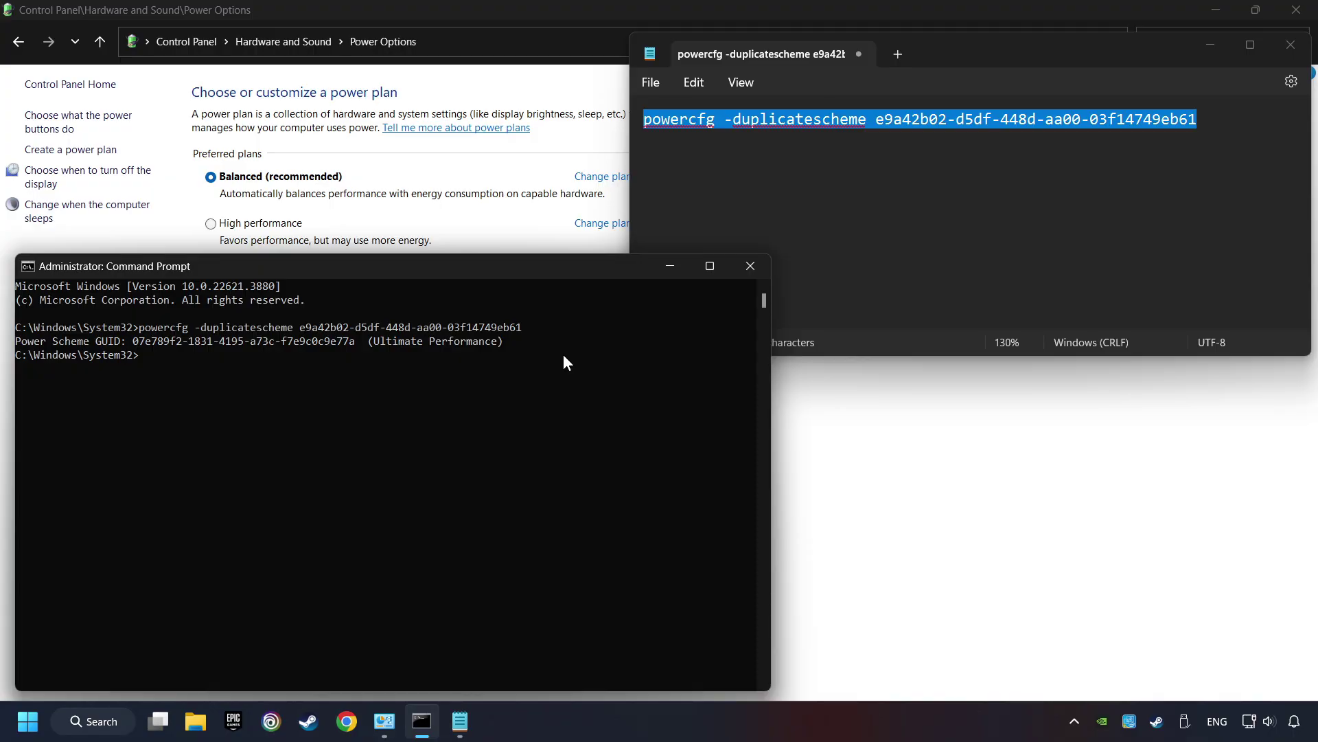
# Step: Close the Notepad and Command Prompt windows
pyautogui.hotkey('alt', 'F4')
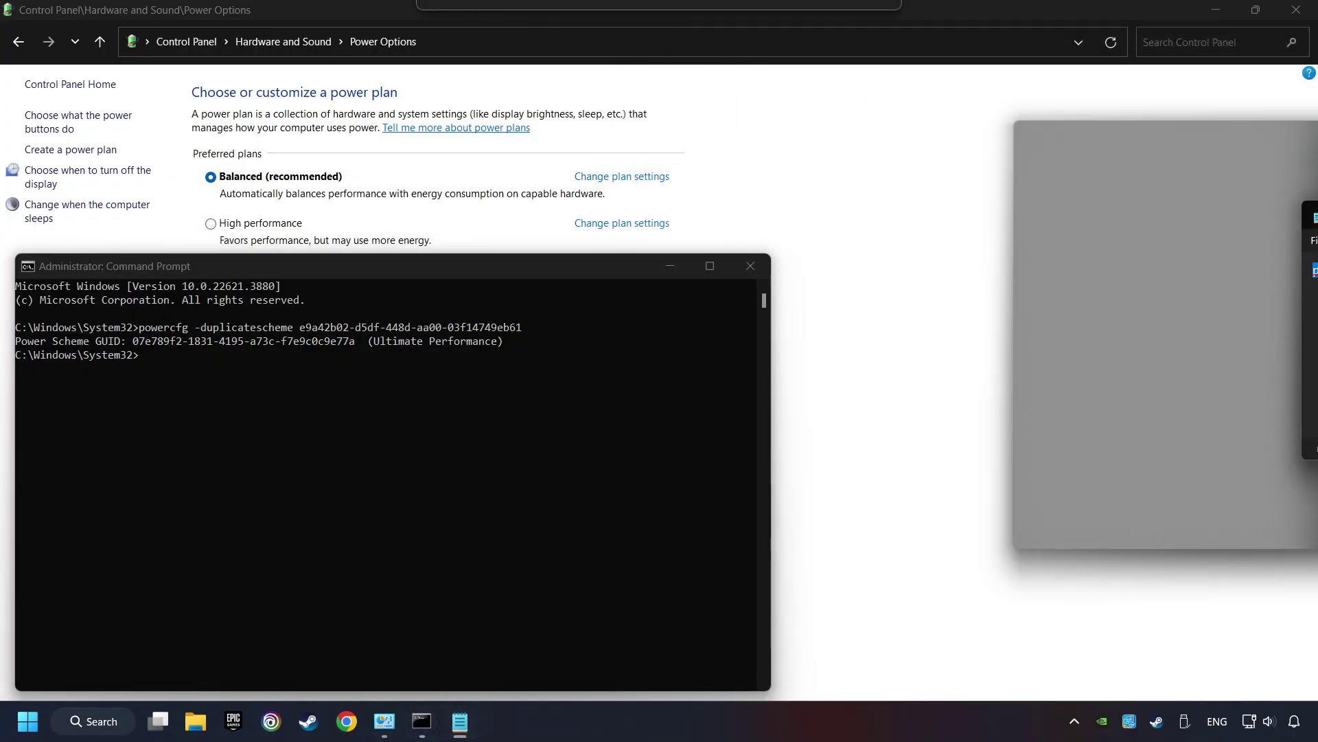
pyautogui.moveTo(602, 275); pyautogui.dragTo(904, 209)
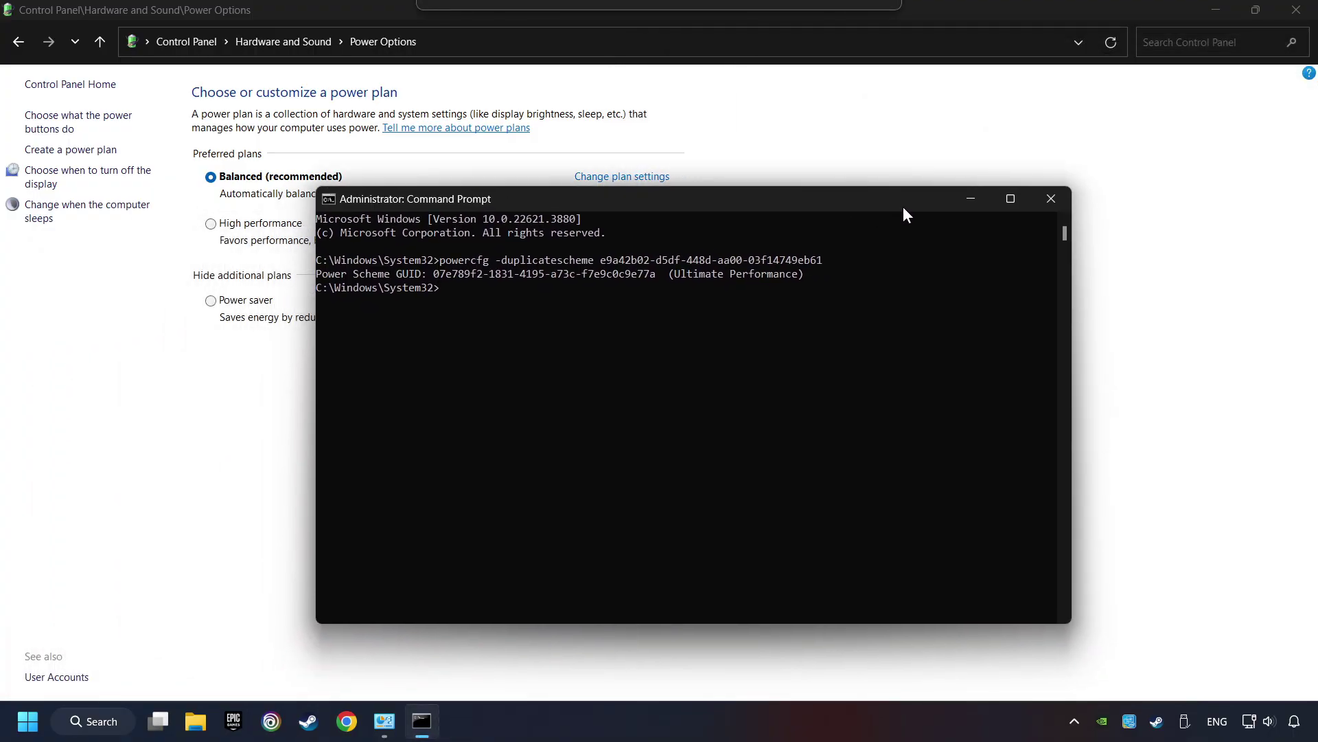
pyautogui.click(1057, 205)
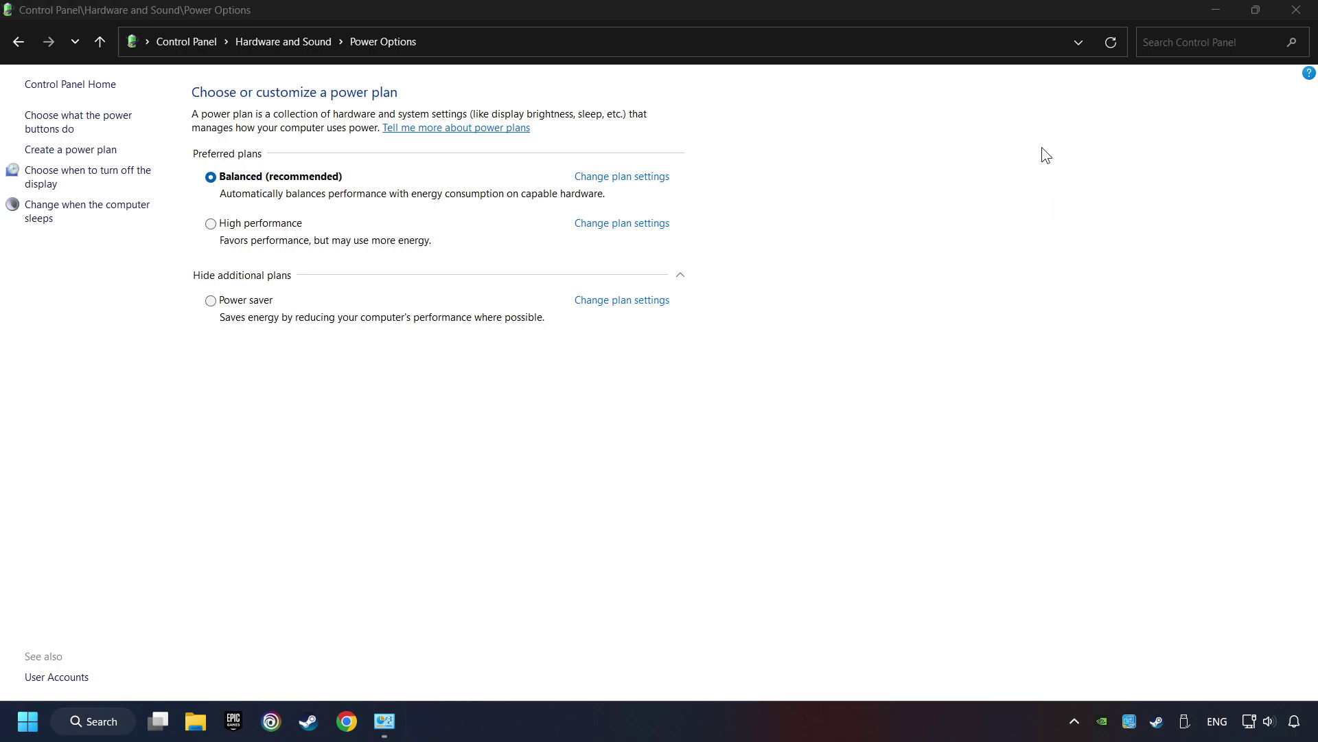
# Step: Refresh Power Options, make Ultimate Performance the active plan, and close the window
pyautogui.click(1112, 42)
pyautogui.click(254, 277)
pyautogui.click(253, 277)
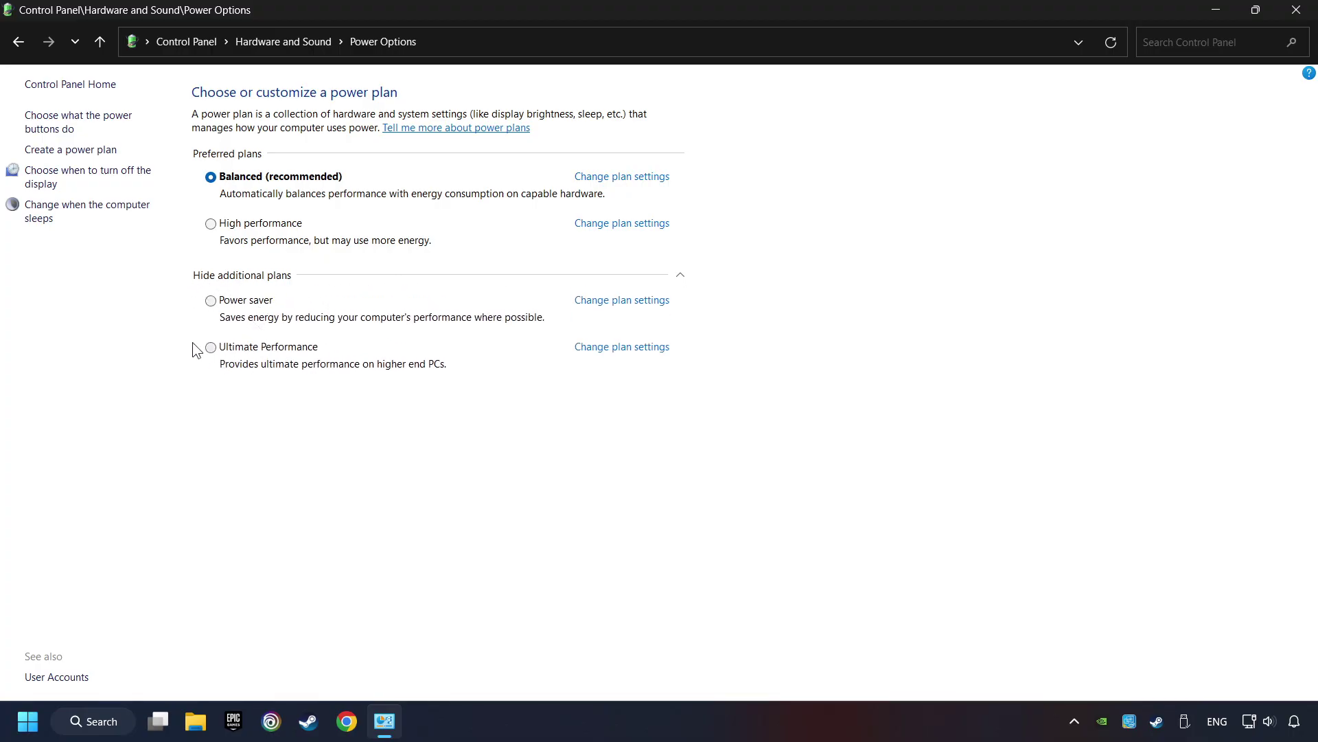
pyautogui.click(221, 349)
pyautogui.click(1290, 15)
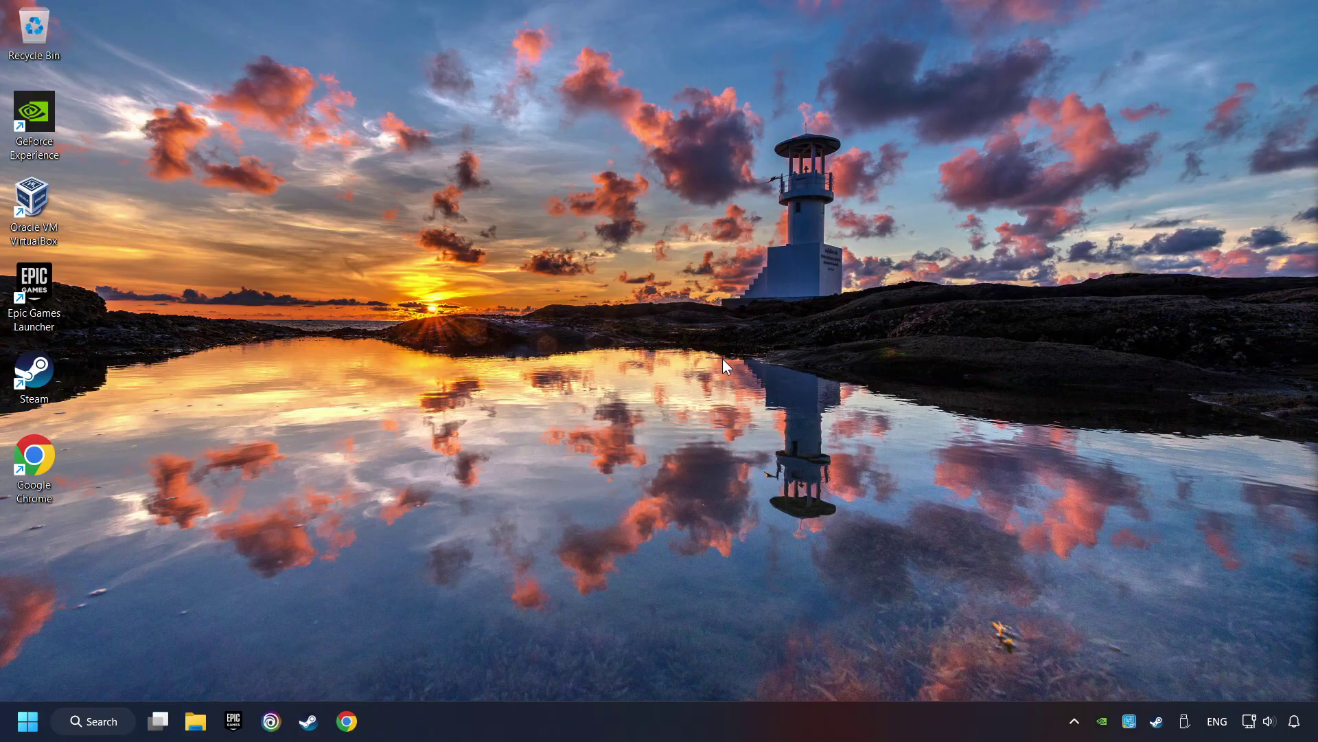
# Step: Find 'game mode settings', switch Game Mode On, and close Settings
pyautogui.click(97, 721)
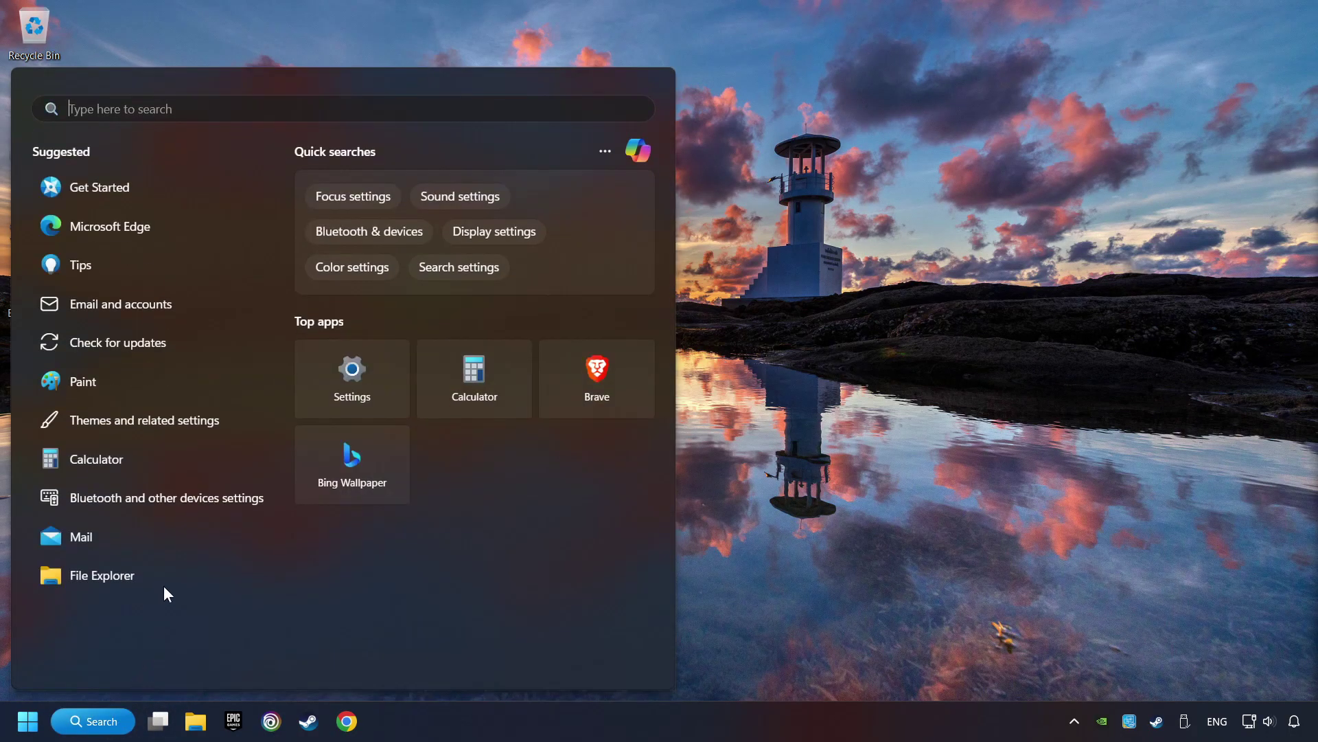
pyautogui.write('game m')
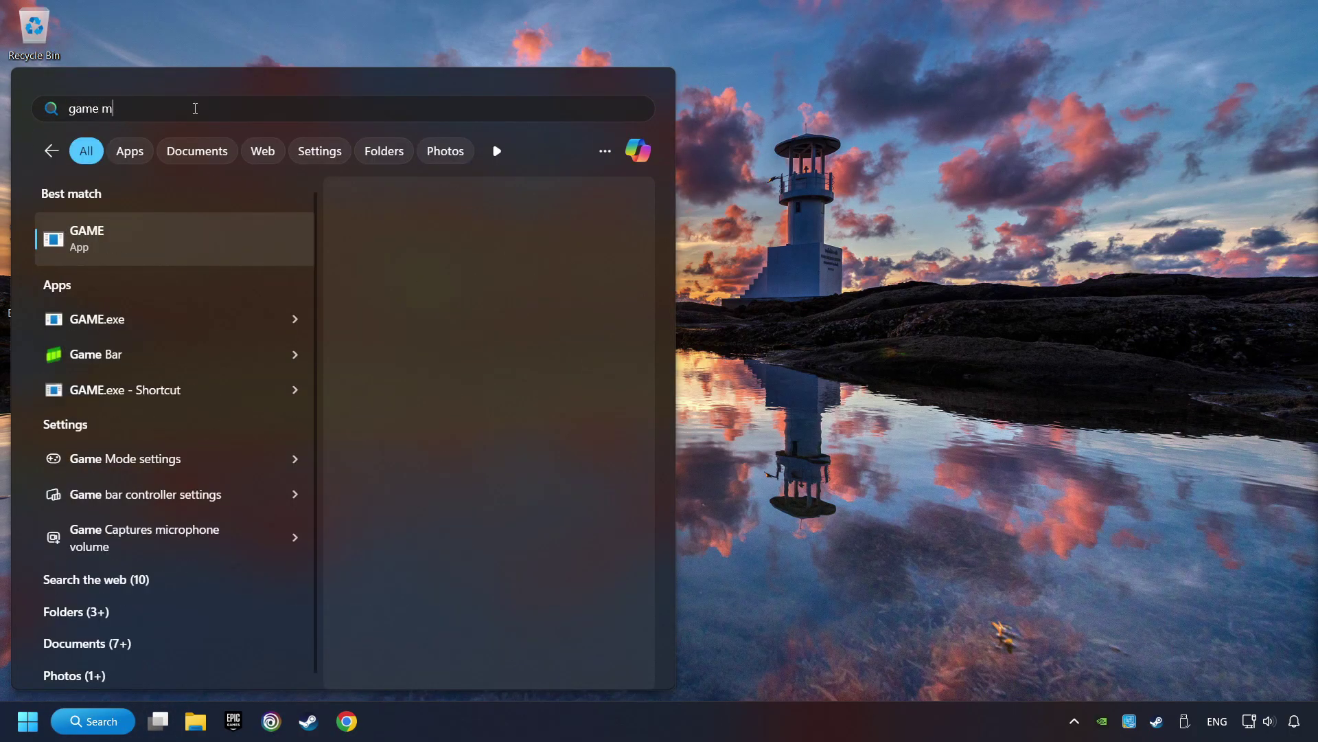
pyautogui.write('ode settings')
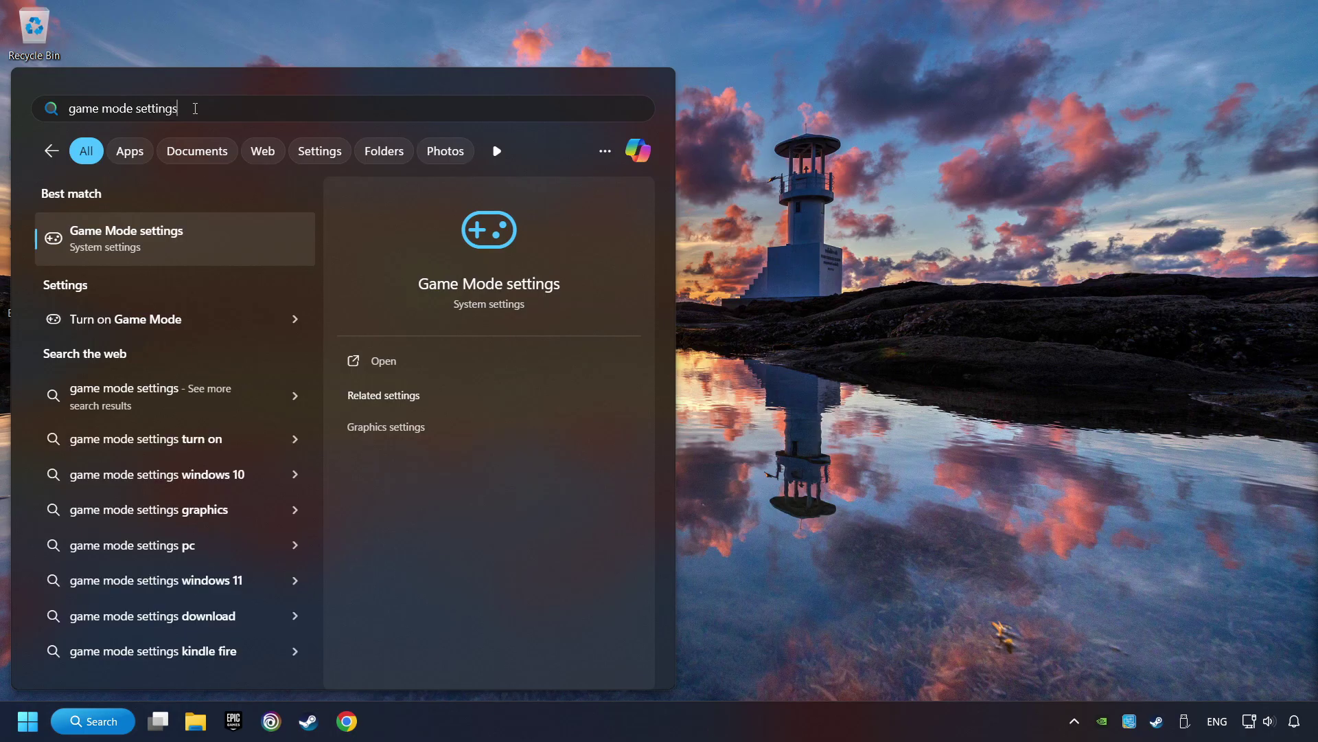
pyautogui.click(268, 245)
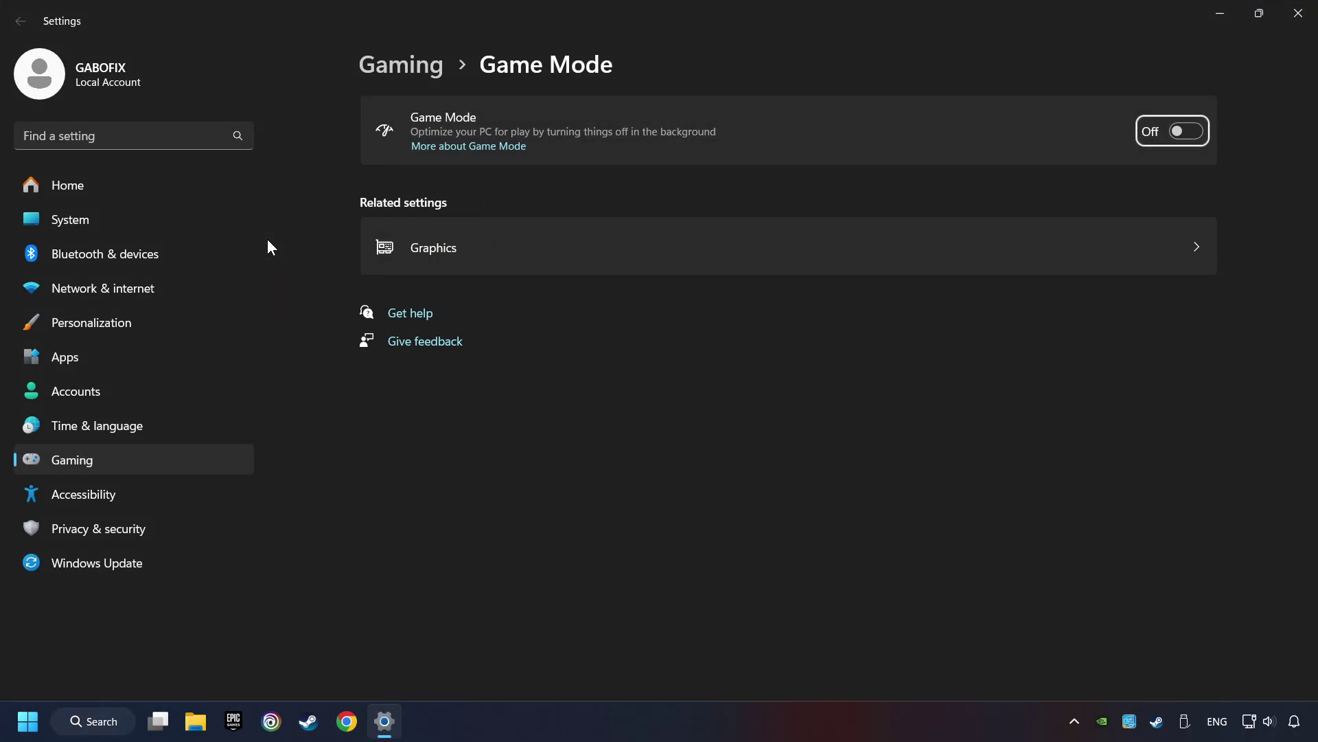
pyautogui.click(1178, 135)
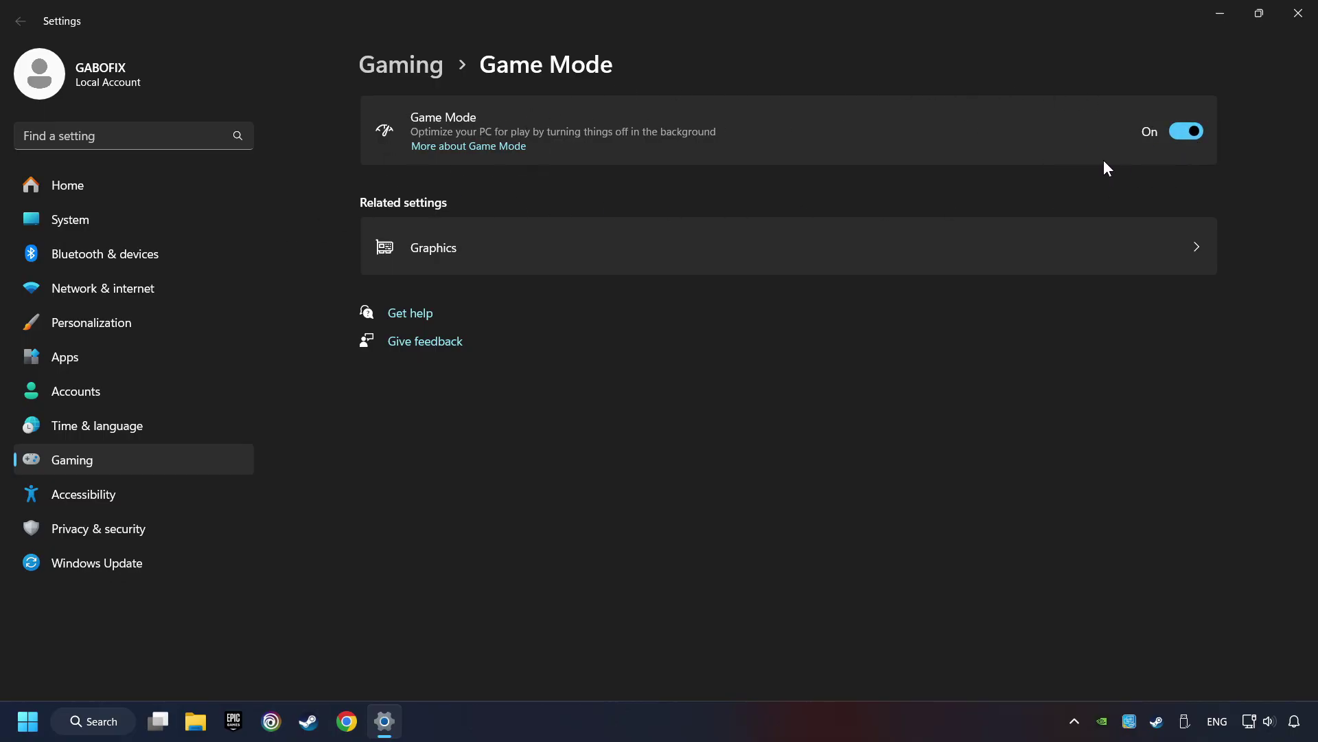
pyautogui.click(1298, 15)
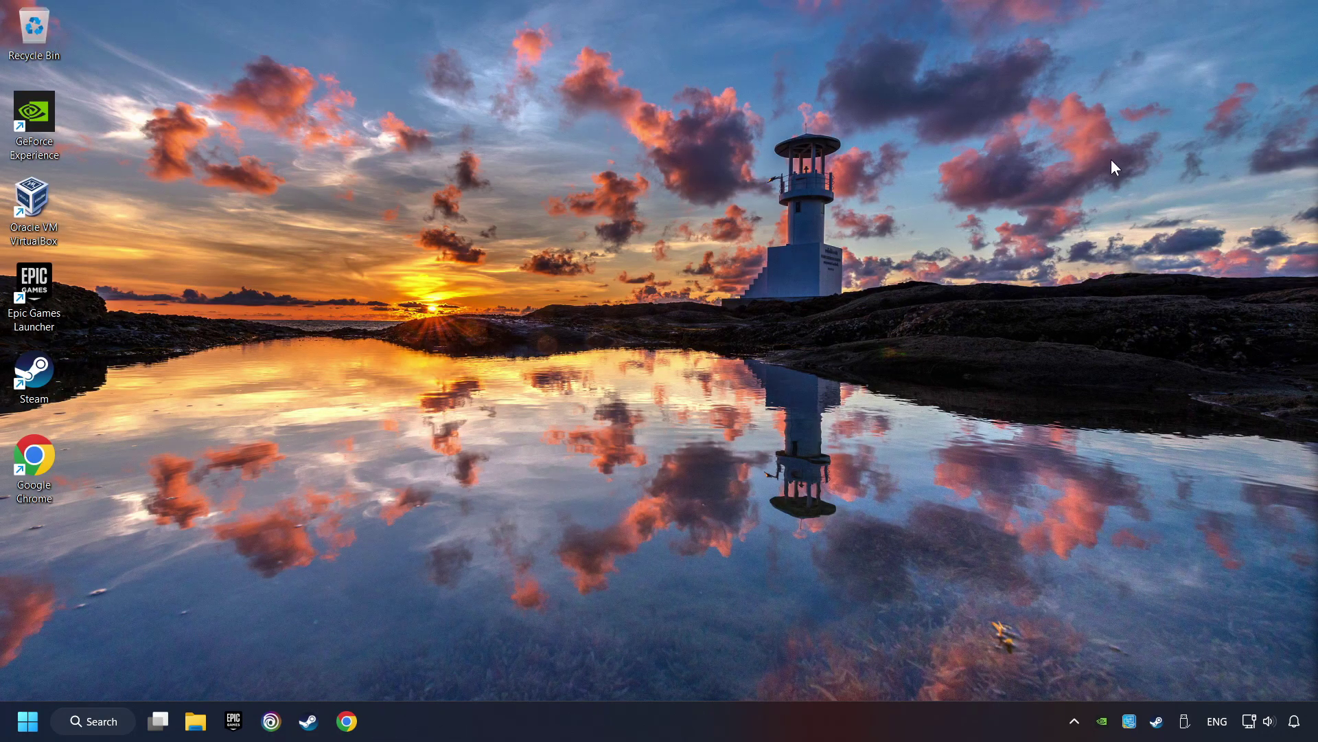
# Step: Open Storage settings and its Cleanup recommendations
pyautogui.click(105, 722)
pyautogui.write('storage')
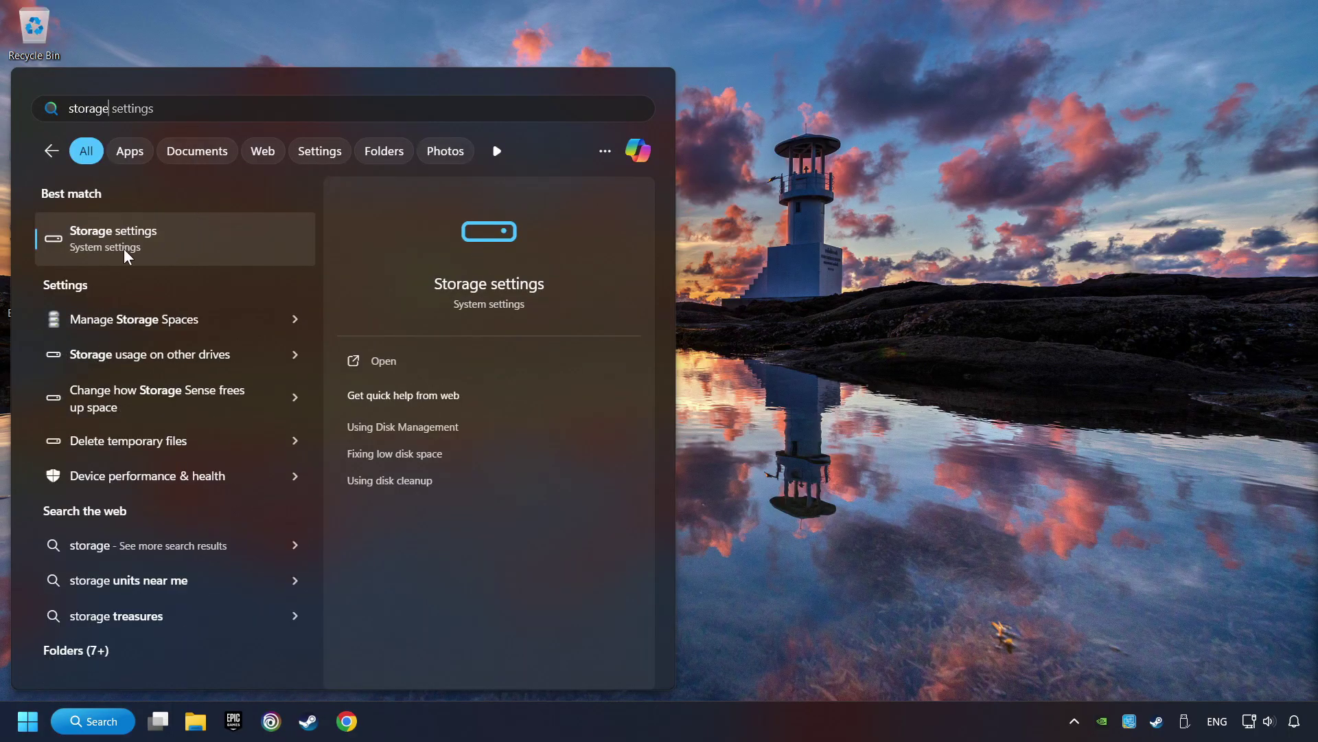
pyautogui.click(240, 234)
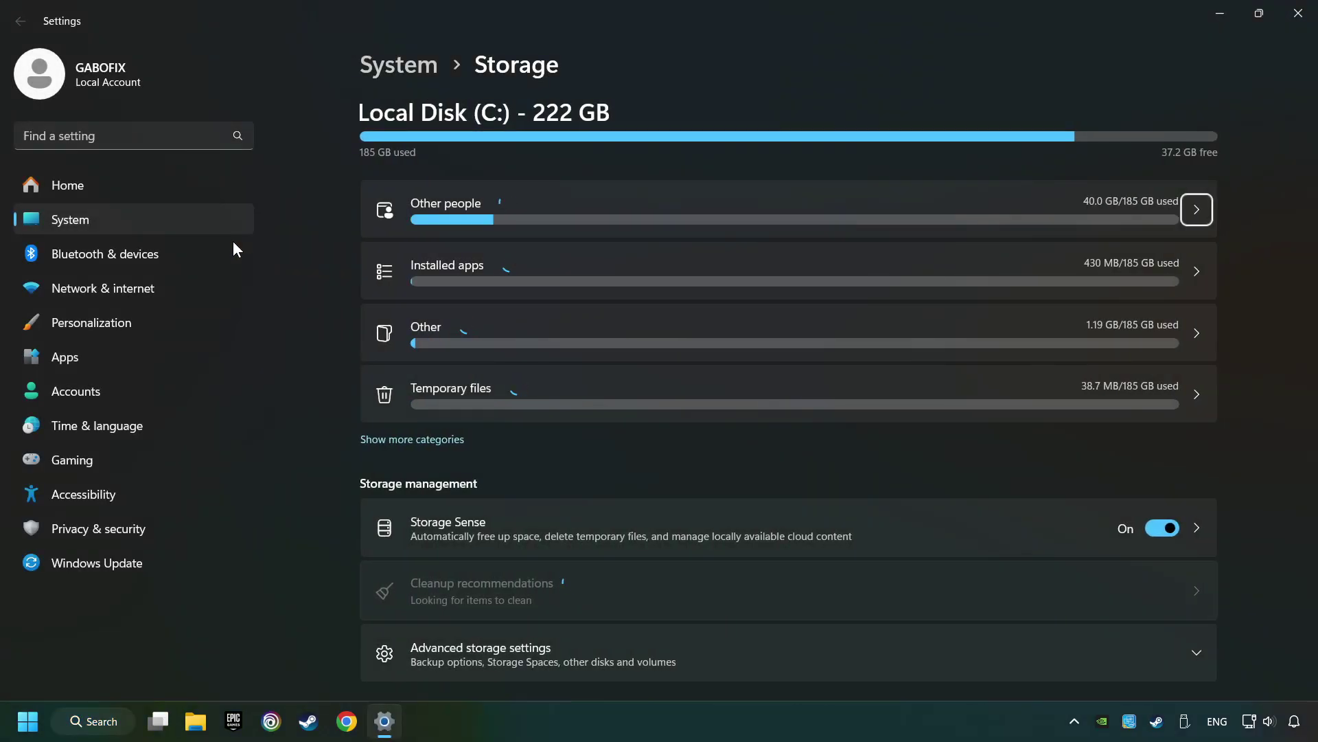
pyautogui.scroll(-3, 321, 325)
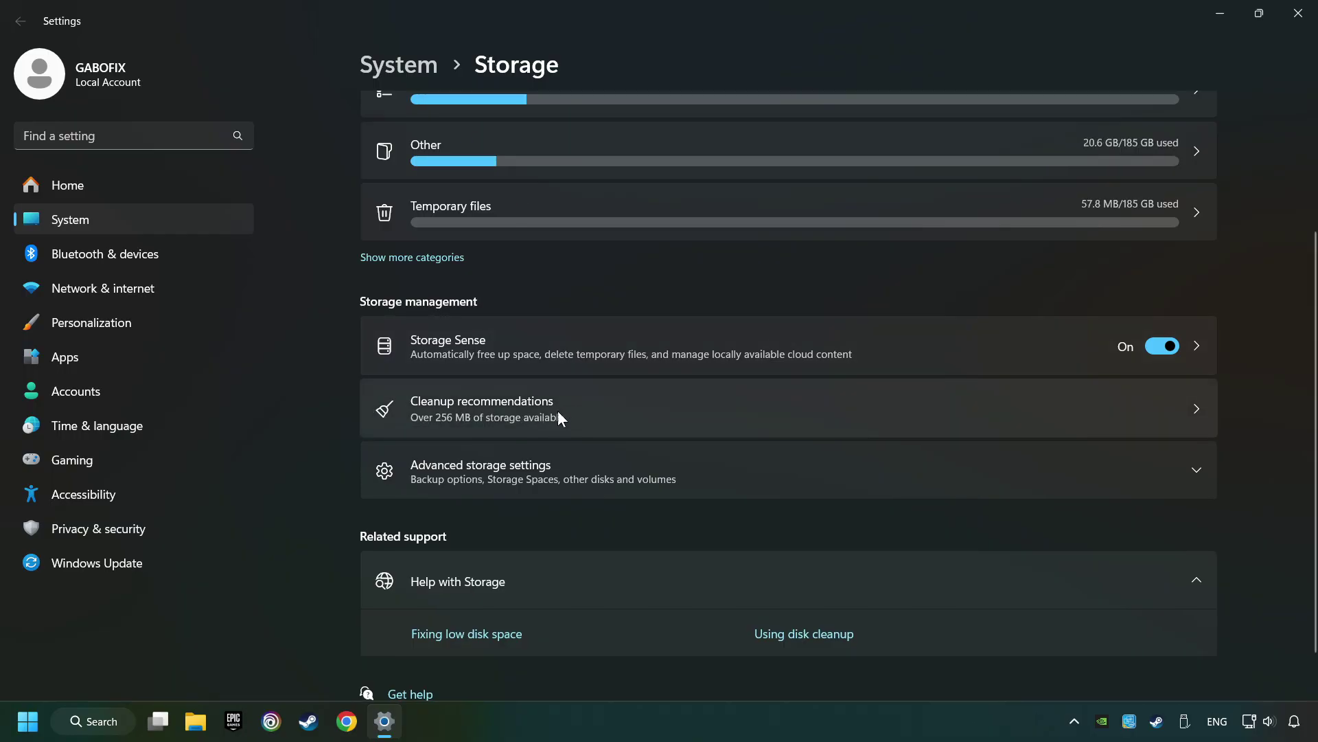
pyautogui.click(656, 409)
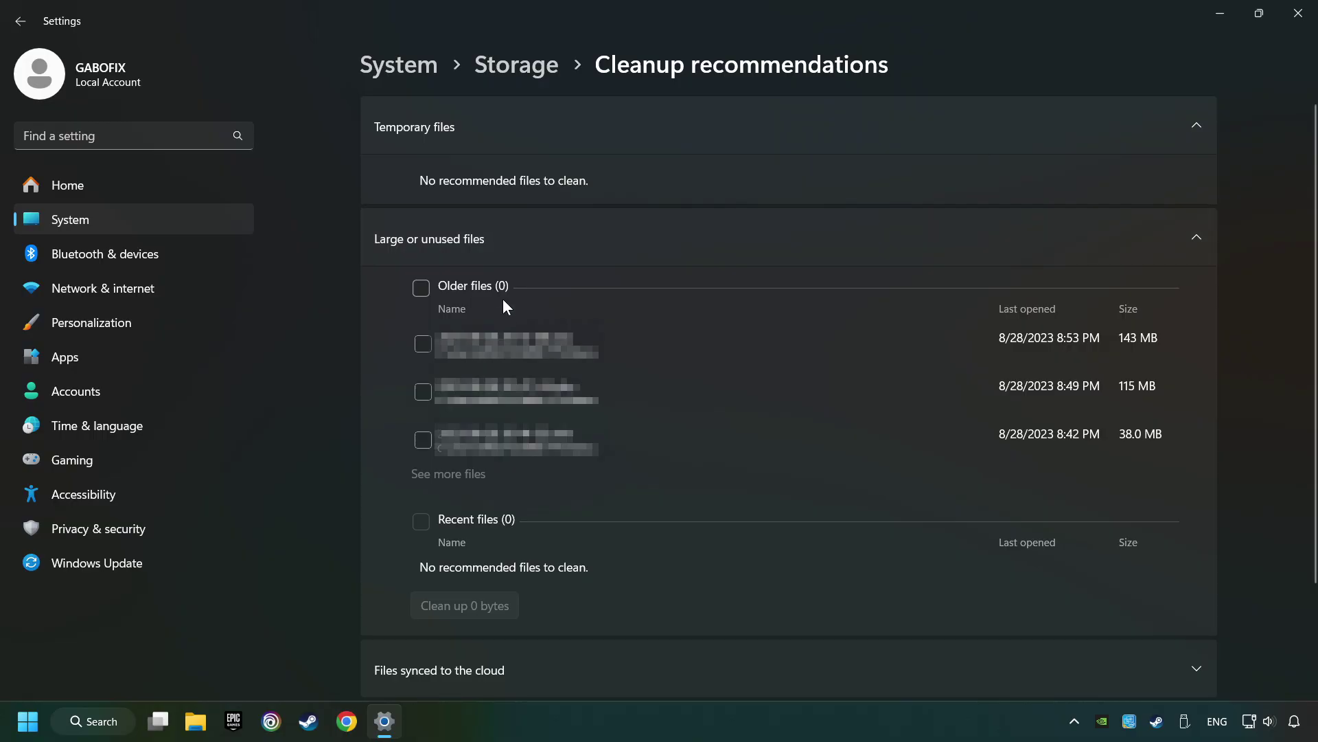
# Step: Clean up the 115 MB older file, confirm deletion, and close Settings
pyautogui.click(423, 391)
pyautogui.scroll(-2, 441, 478)
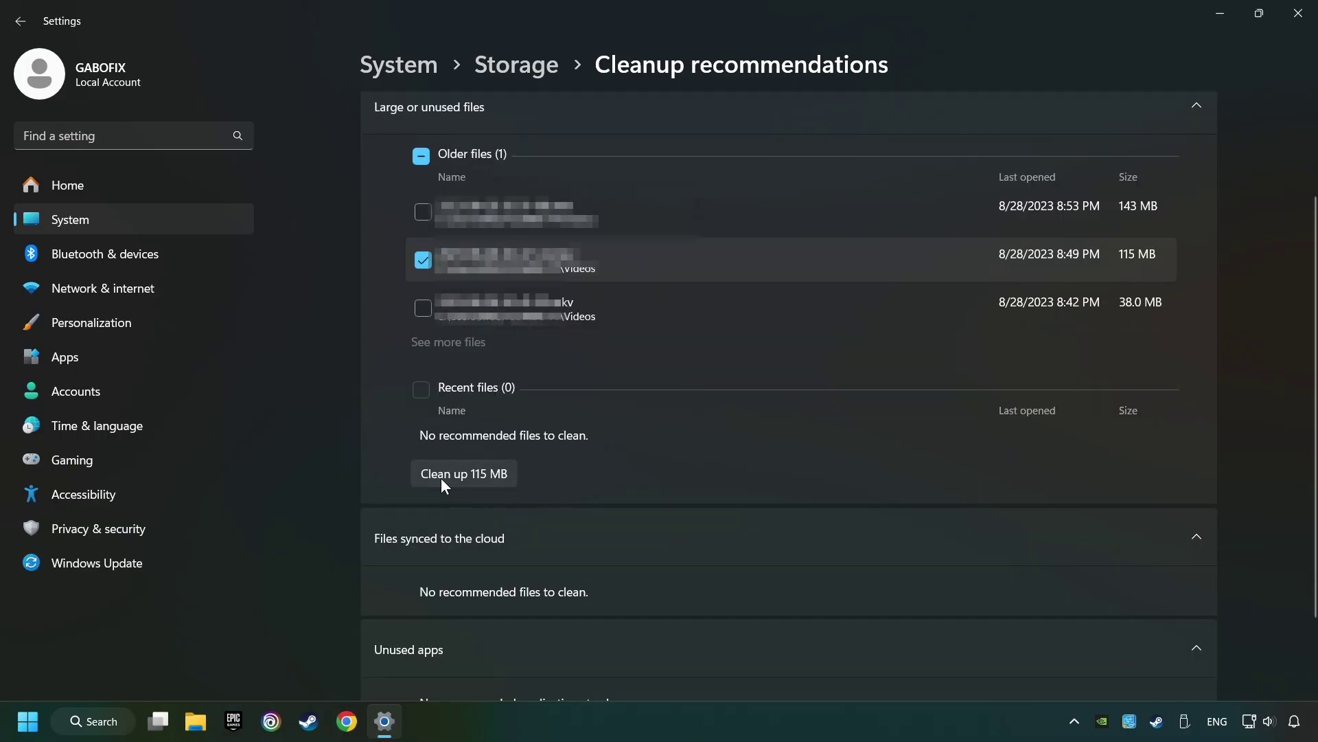
pyautogui.click(497, 476)
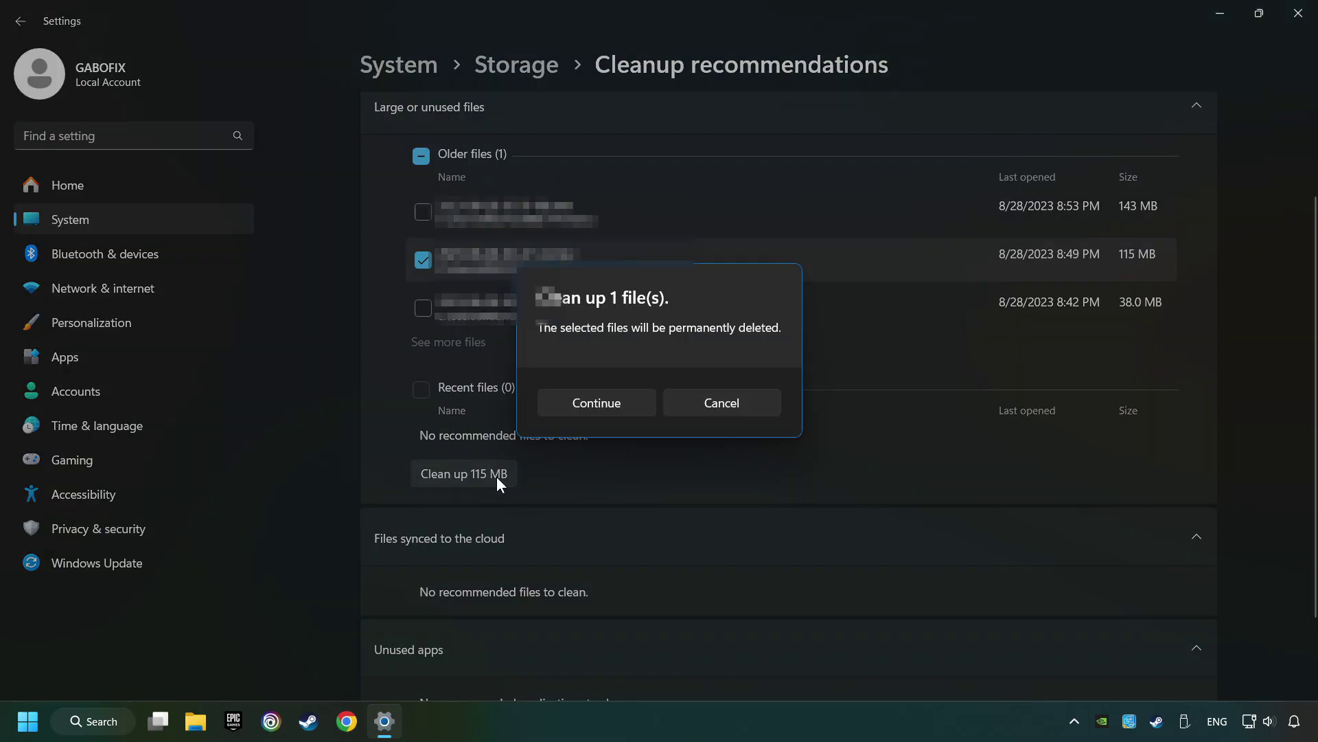
pyautogui.click(594, 406)
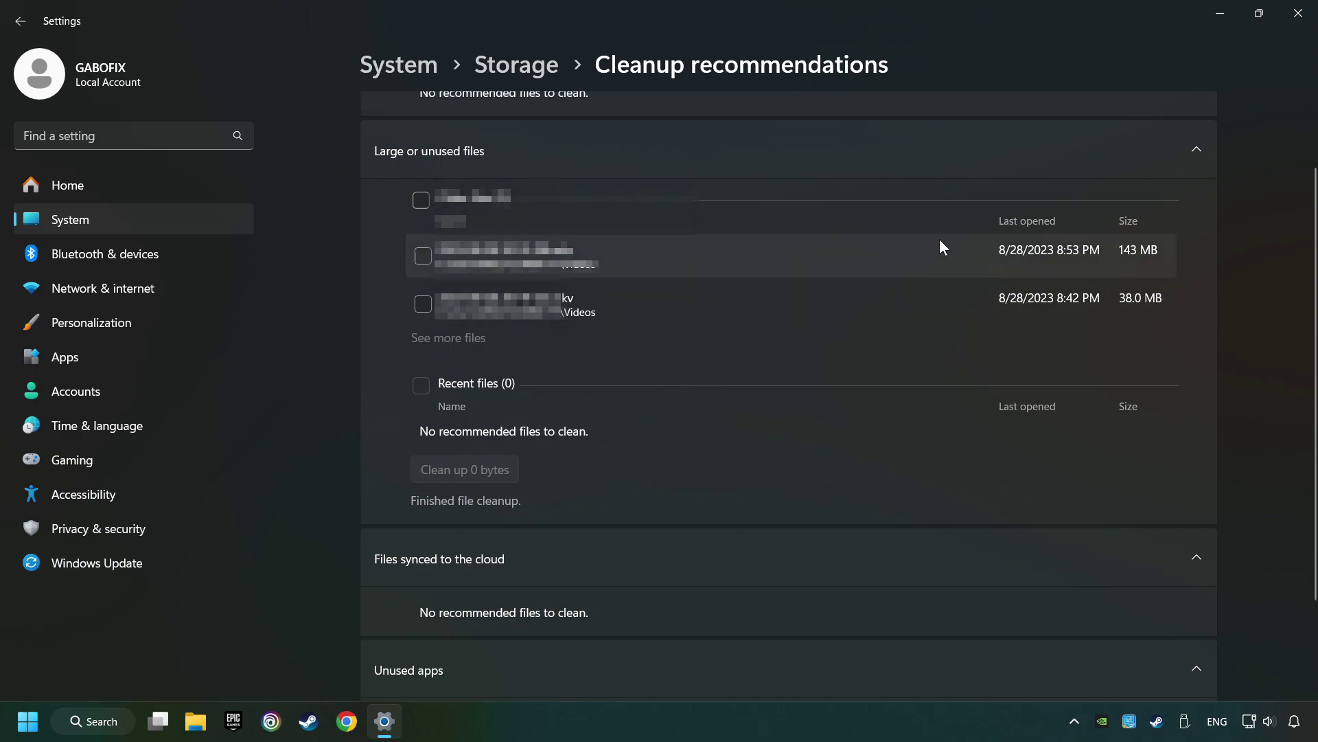
pyautogui.click(1300, 15)
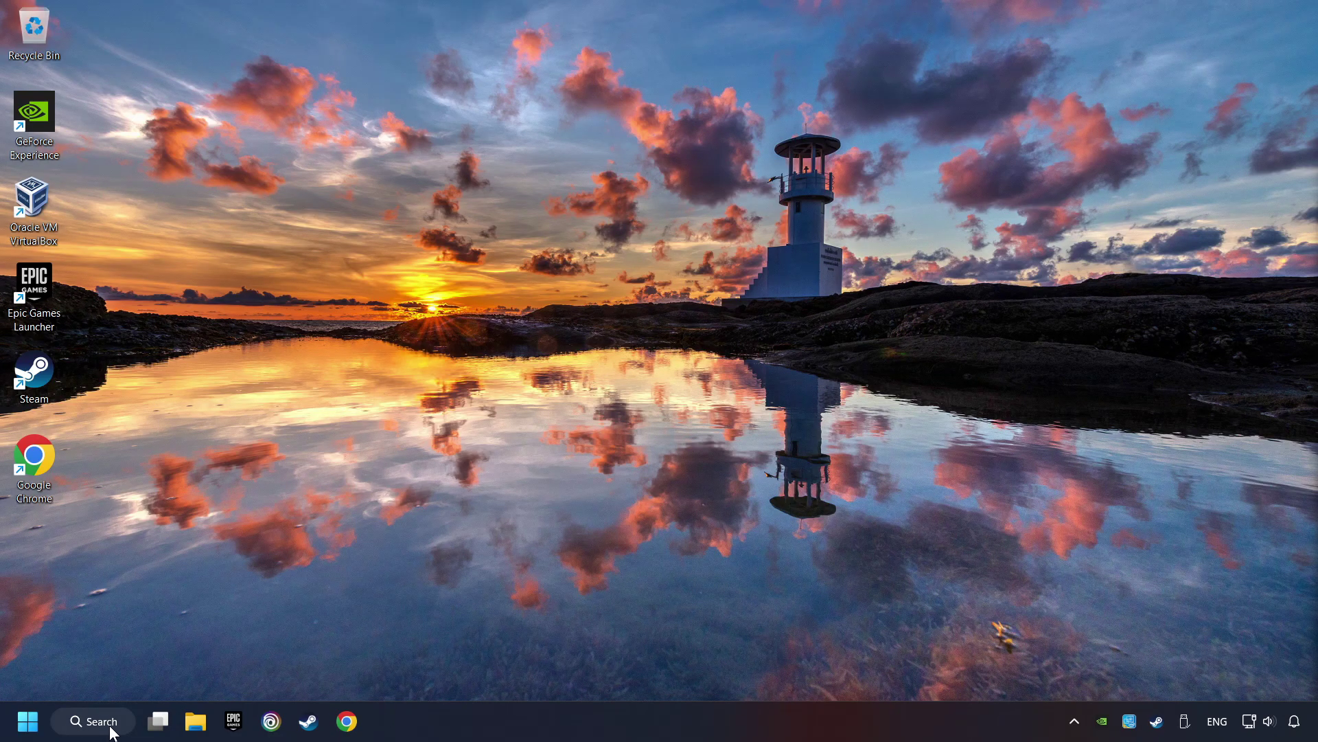
# Step: Search for %temp% and open the Temp folder
pyautogui.click(86, 721)
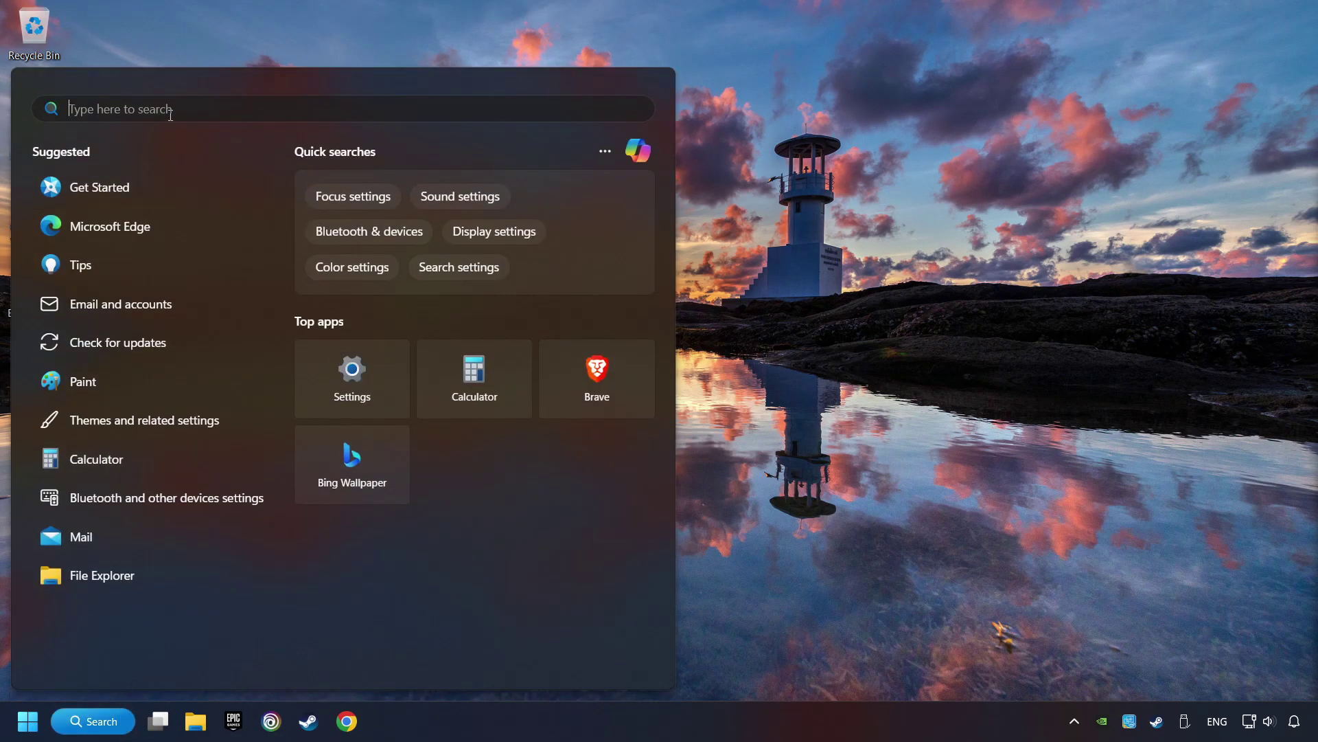
pyautogui.write('%appdata%')
pyautogui.press('BackSpace')
pyautogui.press('BackSpace')
pyautogui.press('BackSpace')
pyautogui.press('BackSpace')
pyautogui.press('BackSpace')
pyautogui.press('BackSpace')
pyautogui.press('BackSpace')
pyautogui.press('BackSpace')
pyautogui.press('BackSpace')
pyautogui.write('%temp%')
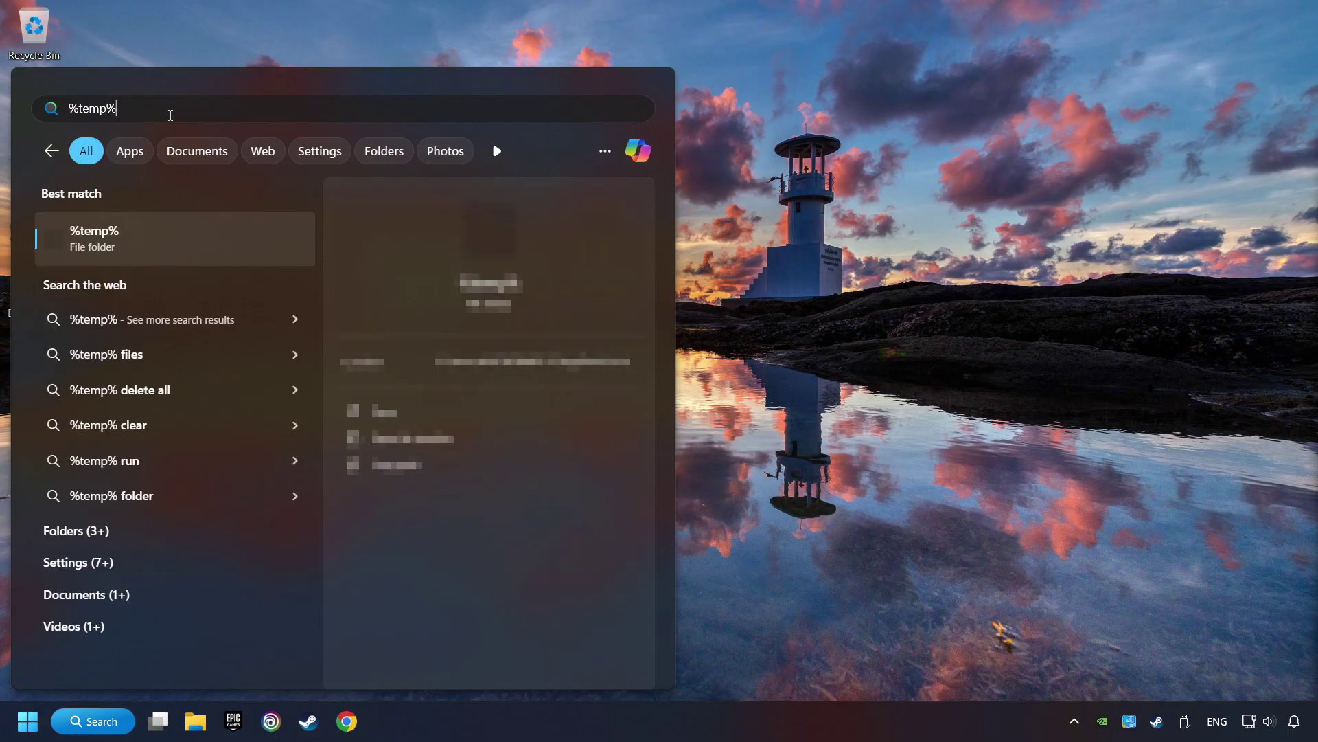
pyautogui.click(243, 241)
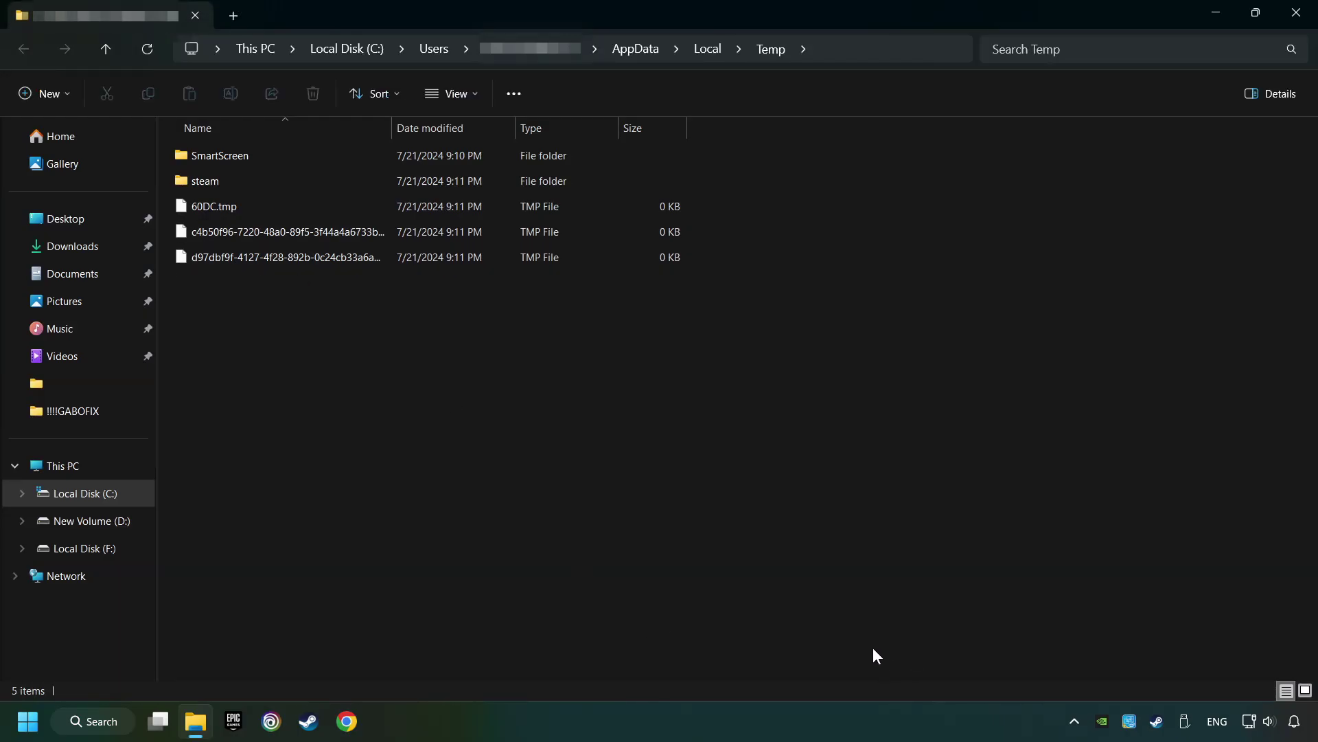
# Step: Delete all temporary files, skipping every in-use file, and close the Temp folder
pyautogui.moveTo(874, 648); pyautogui.dragTo(218, 130)
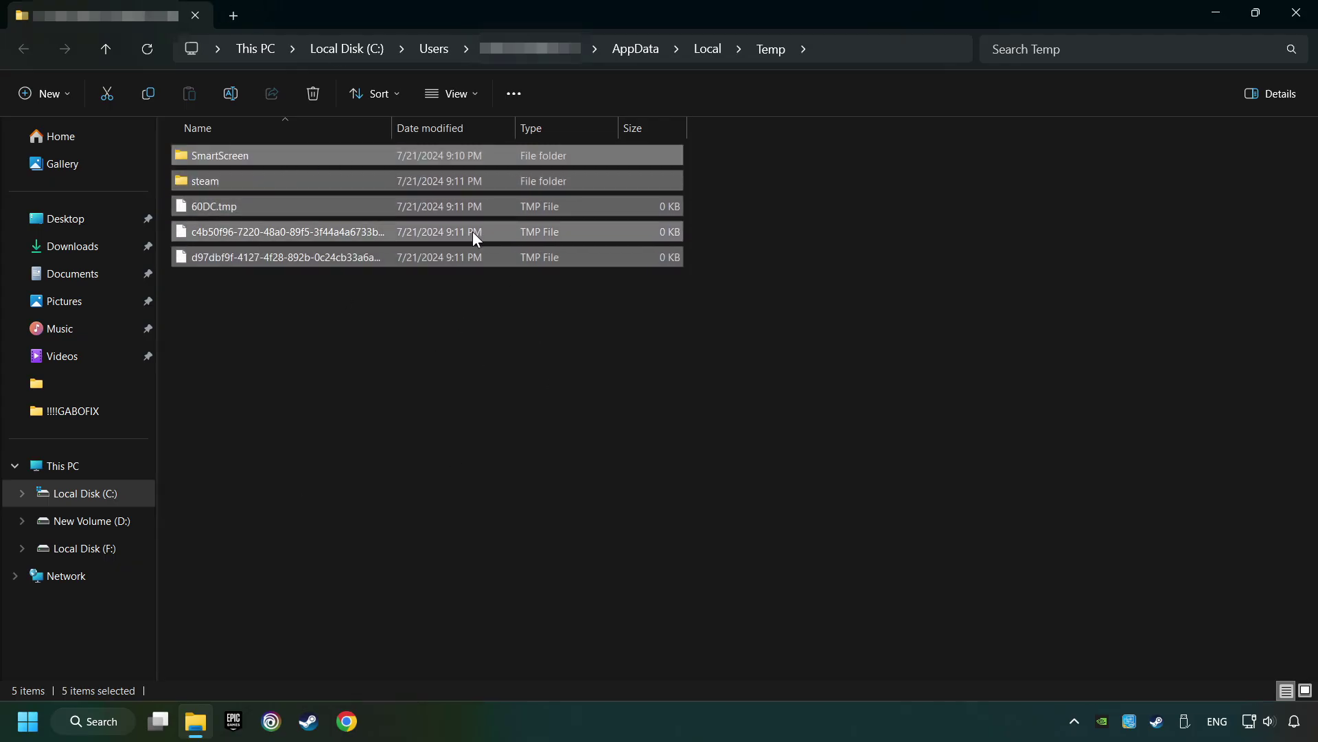
pyautogui.rightClick(514, 203)
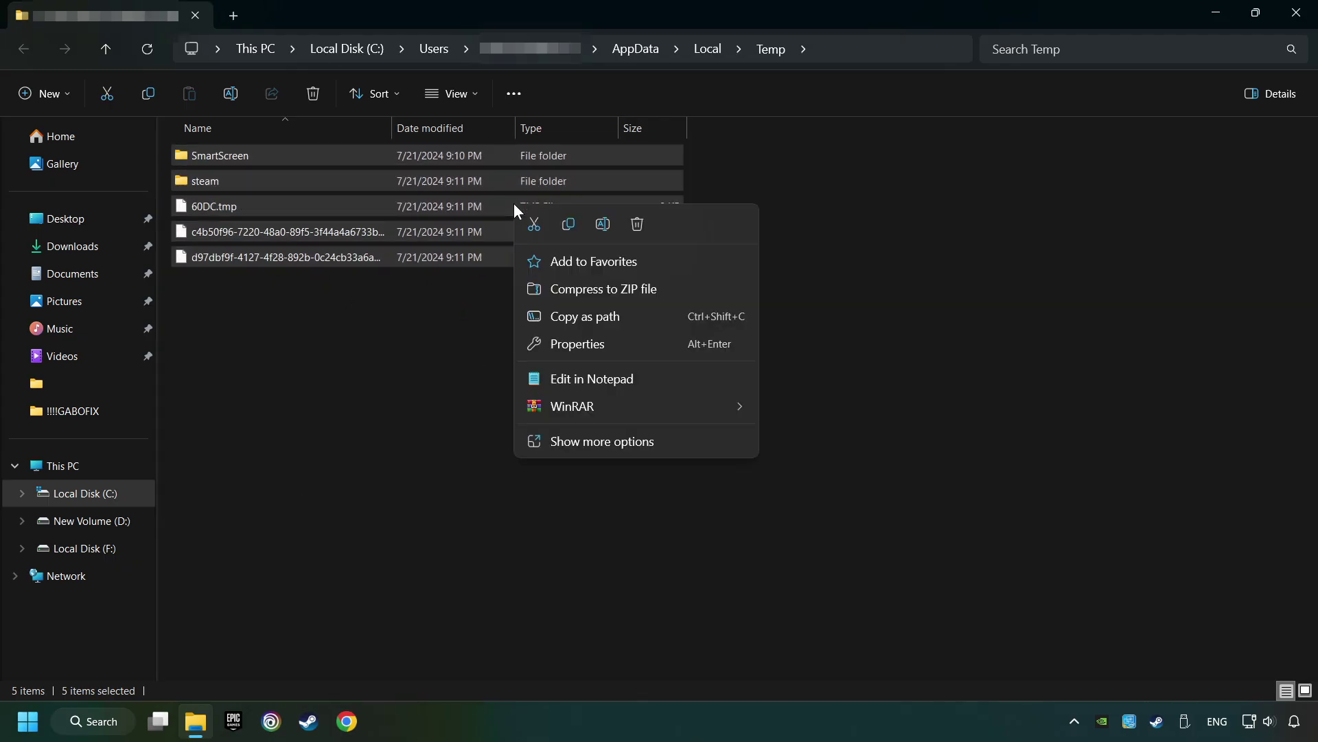
pyautogui.click(635, 231)
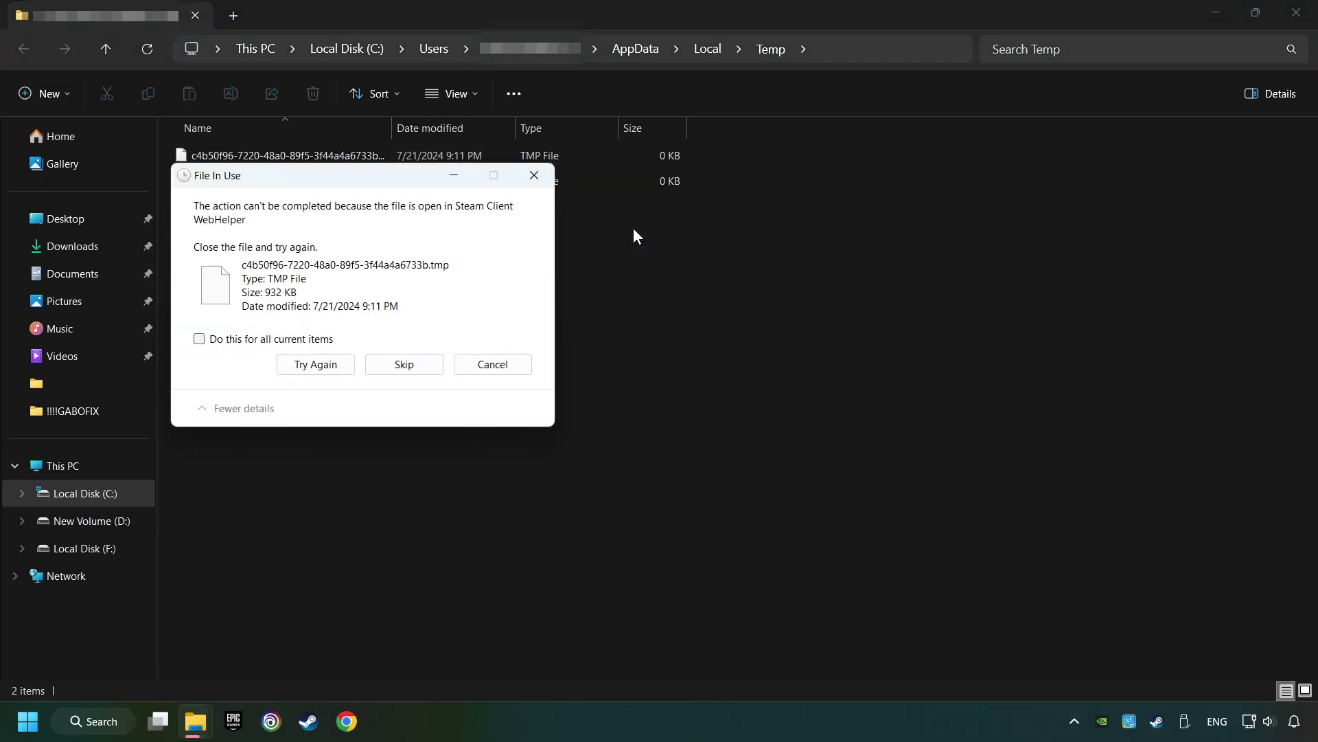
pyautogui.click(199, 338)
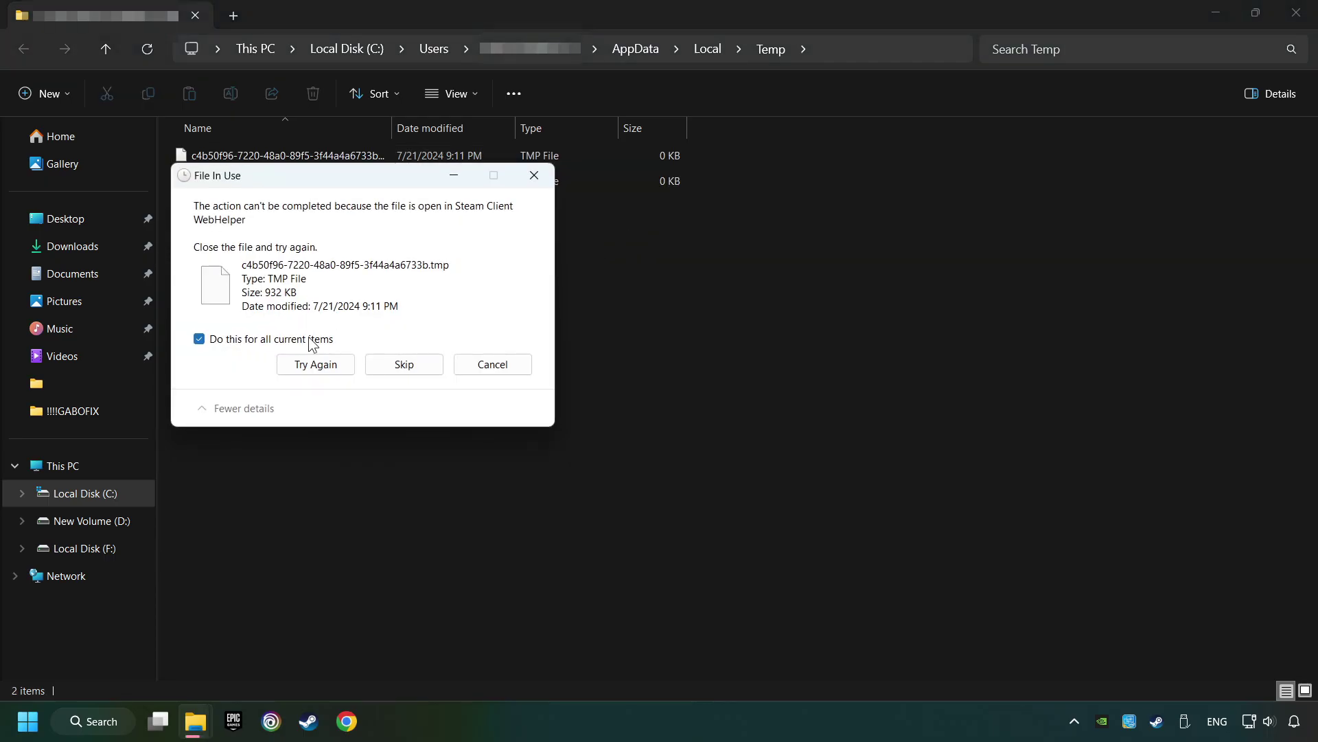
pyautogui.click(405, 364)
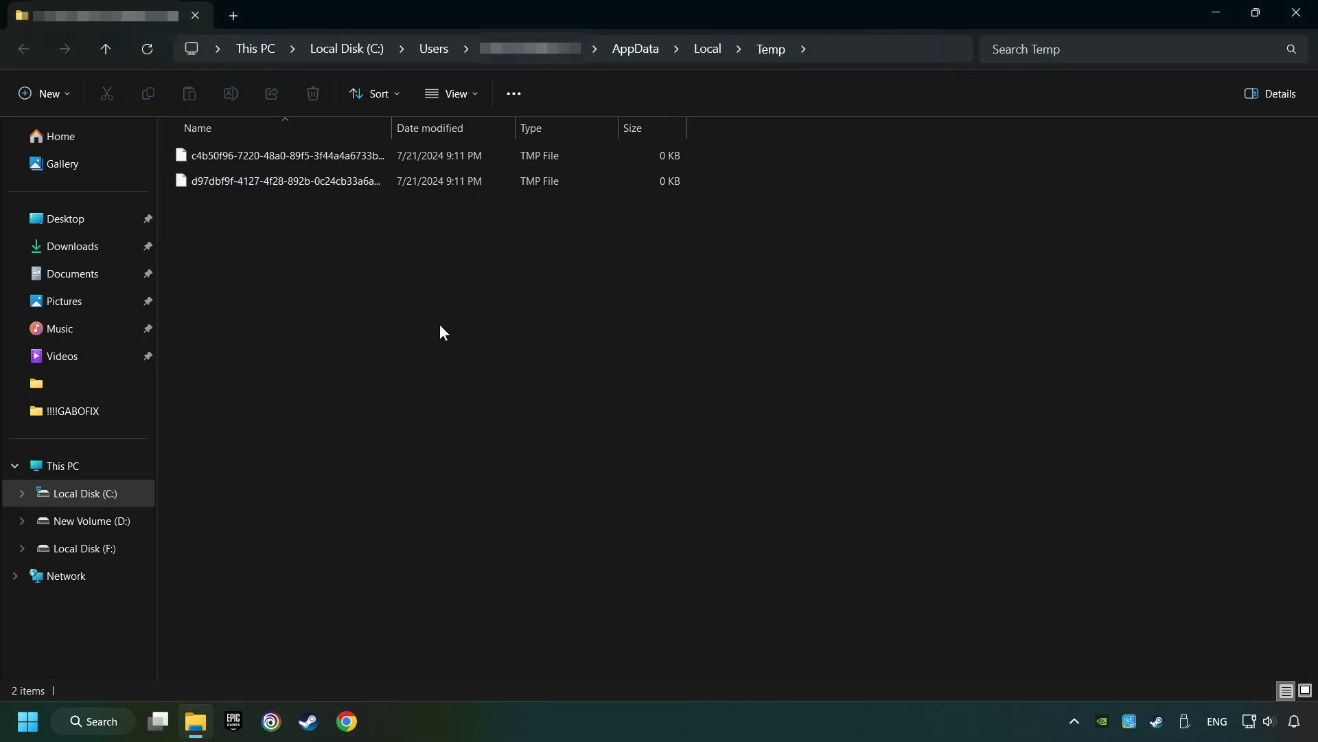
pyautogui.click(1294, 13)
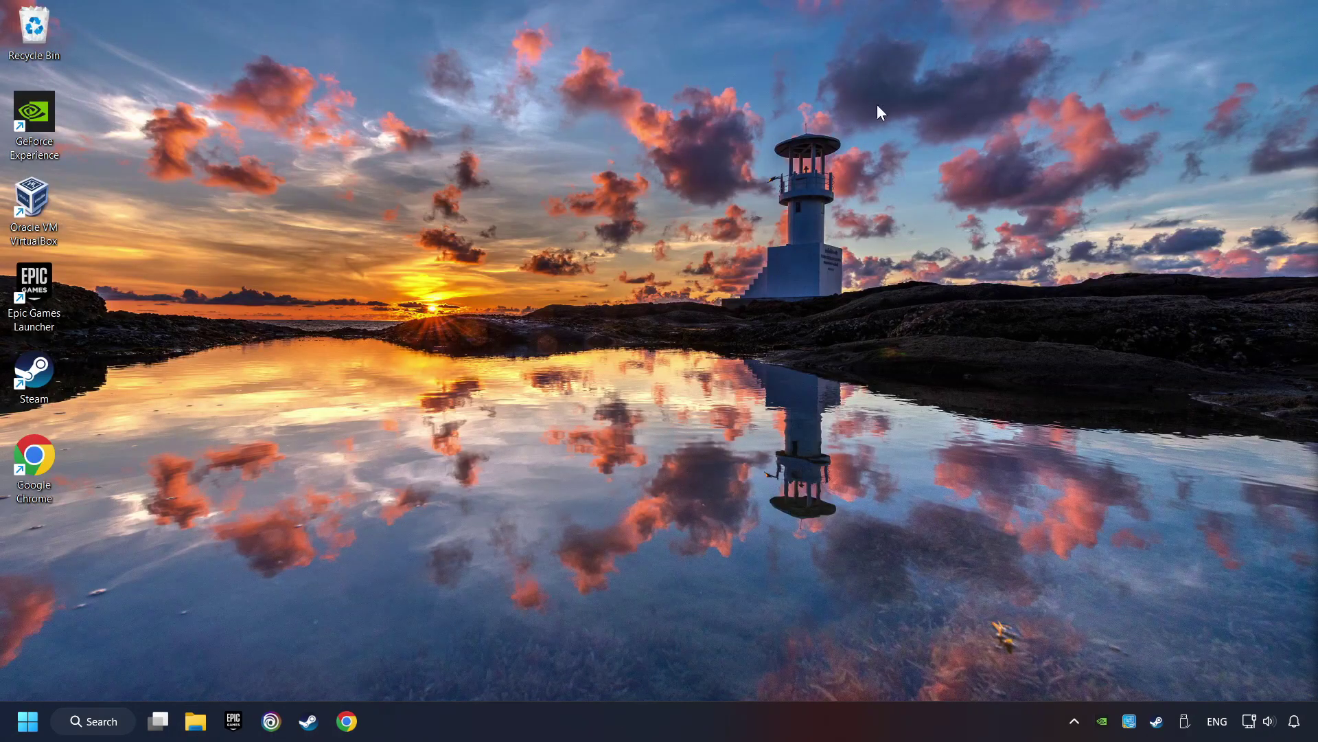
# Step: Empty the Recycle Bin and confirm permanent deletion
pyautogui.rightClick(46, 40)
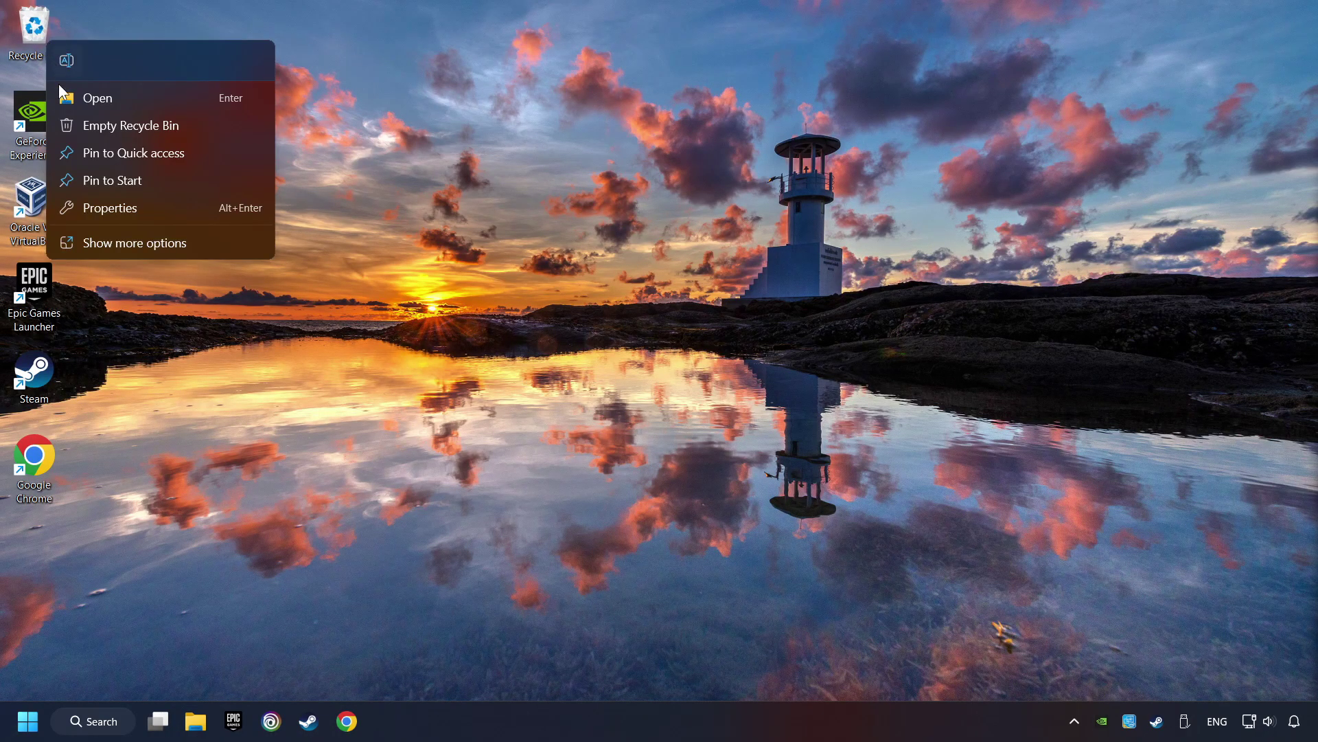
pyautogui.click(73, 122)
pyautogui.click(721, 419)
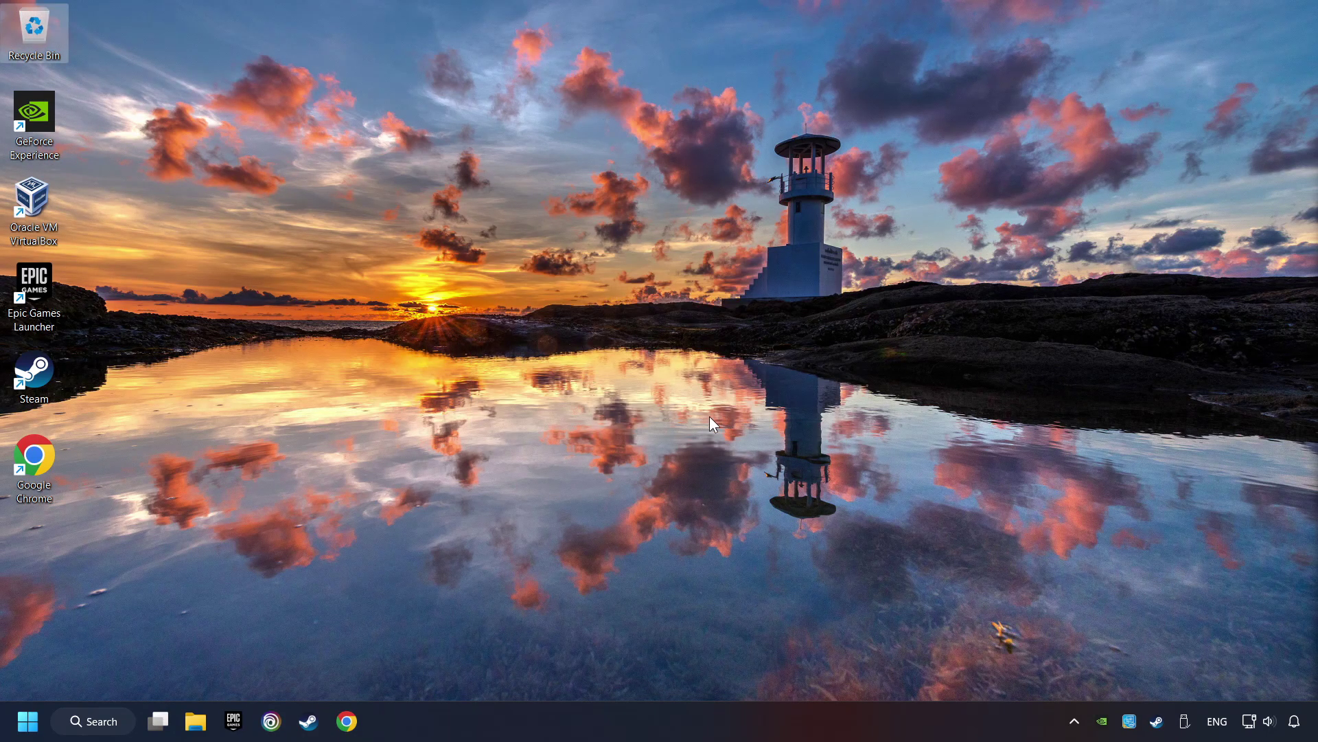
# Step: Open Device Manager and select the NVIDIA GeForce GTX 1050 Ti under Display adapters
pyautogui.click(100, 722)
pyautogui.write('d')
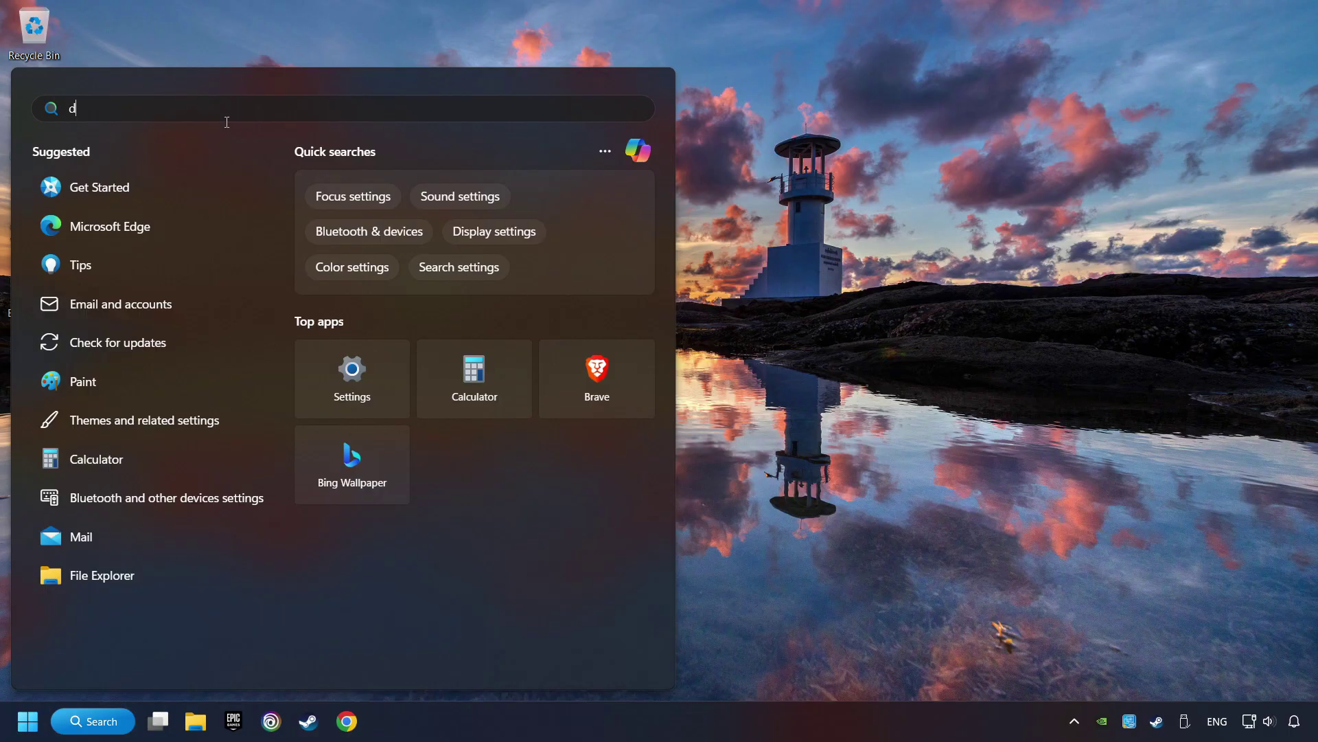
pyautogui.write('evice manager')
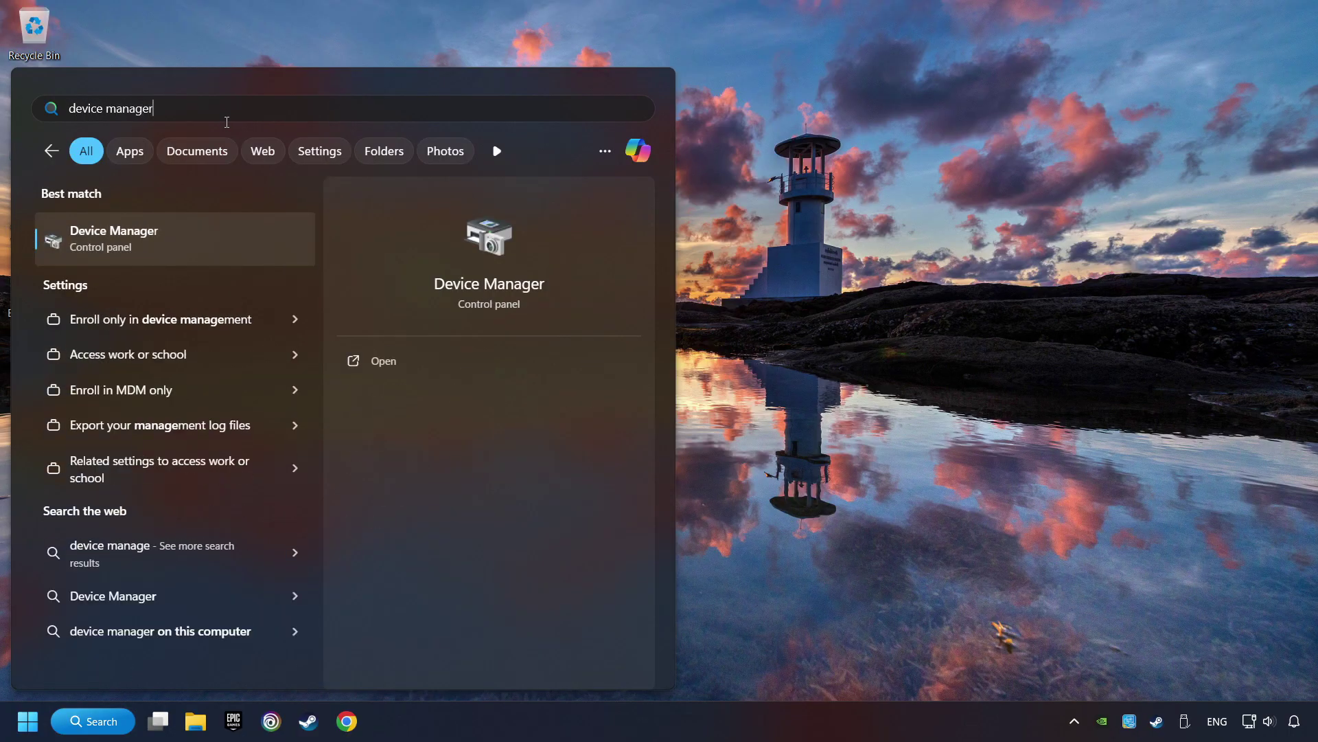
pyautogui.click(246, 240)
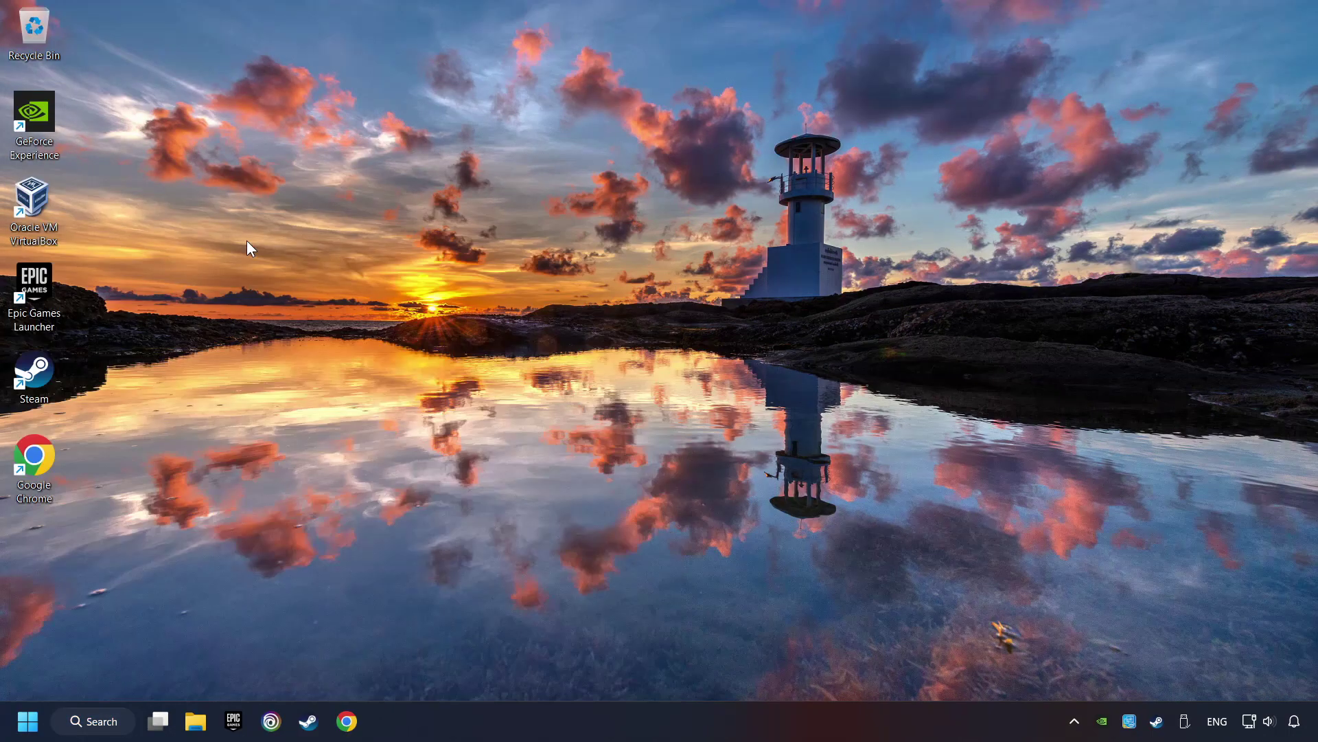
pyautogui.moveTo(288, 52); pyautogui.dragTo(521, 131)
pyautogui.click(394, 259)
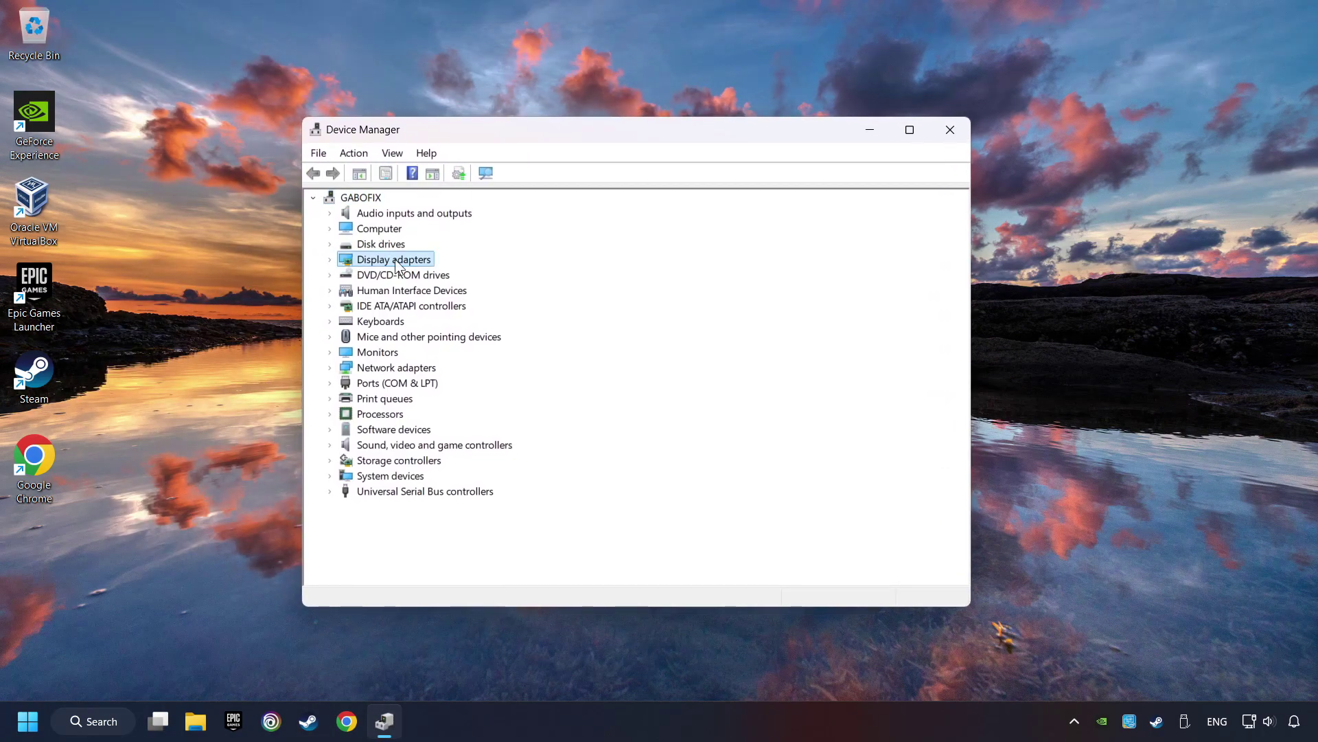
pyautogui.click(329, 260)
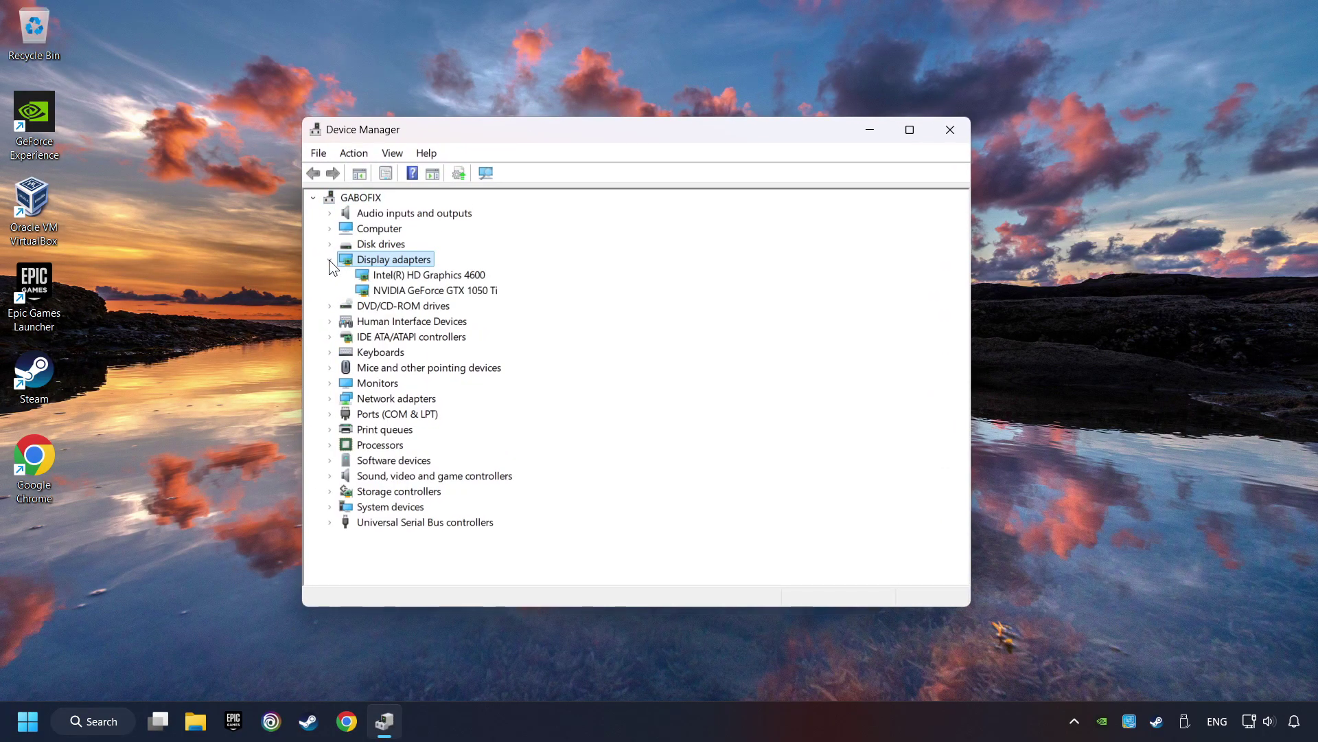
pyautogui.click(402, 291)
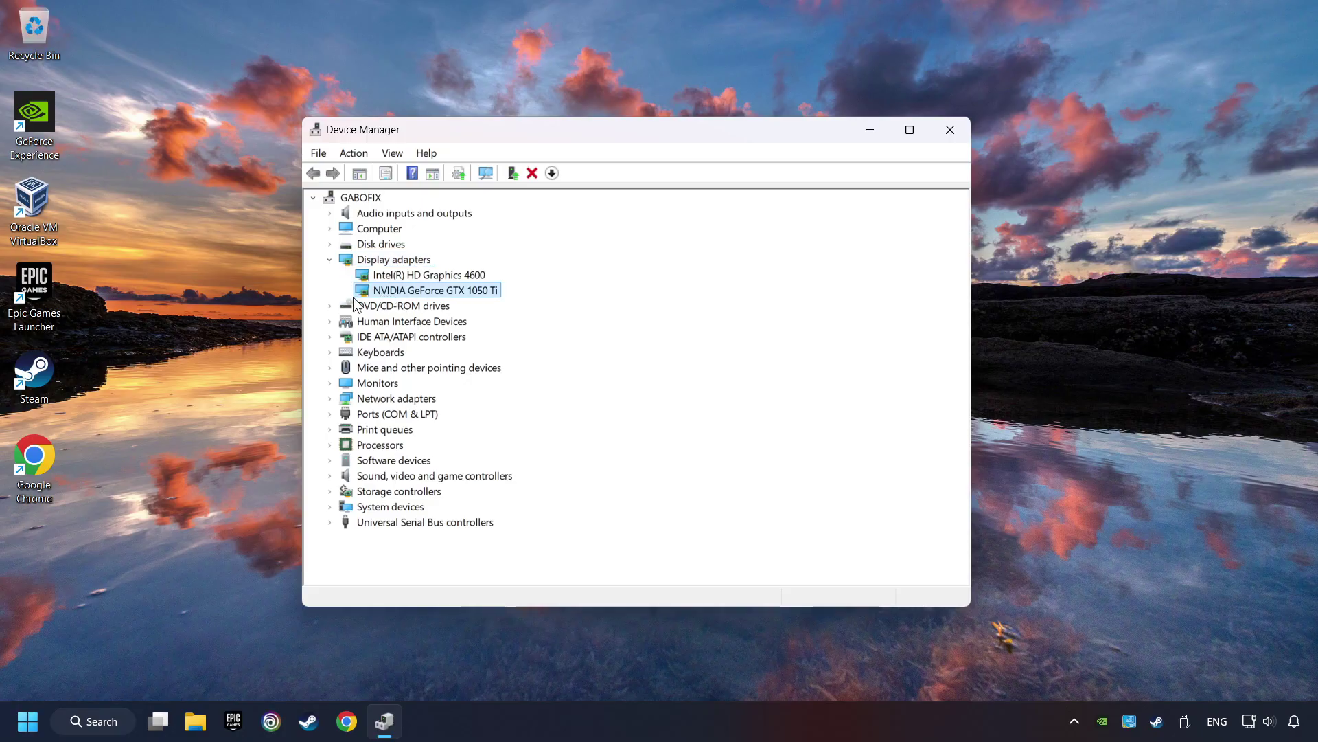
# Step: Search automatically for an updated NVIDIA driver, then close the wizard and Device Manager
pyautogui.rightClick(422, 291)
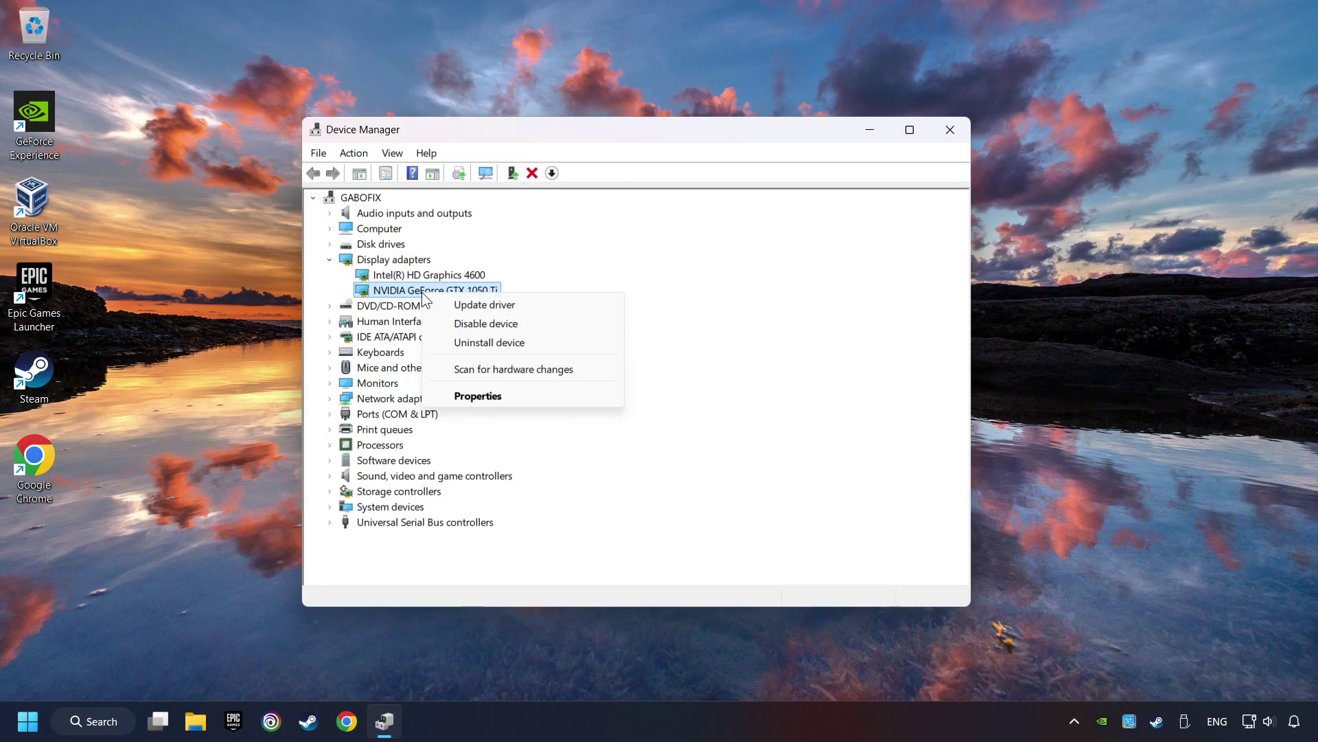
pyautogui.click(526, 305)
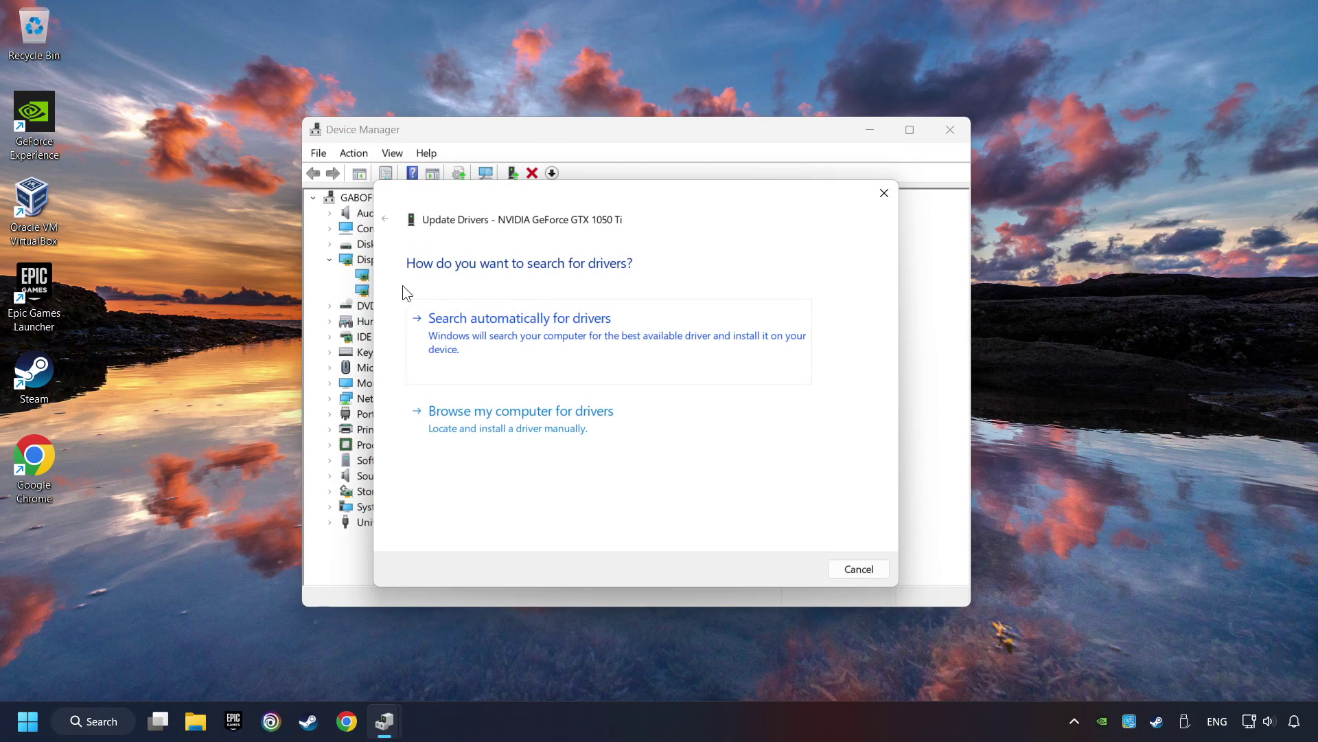
pyautogui.click(550, 329)
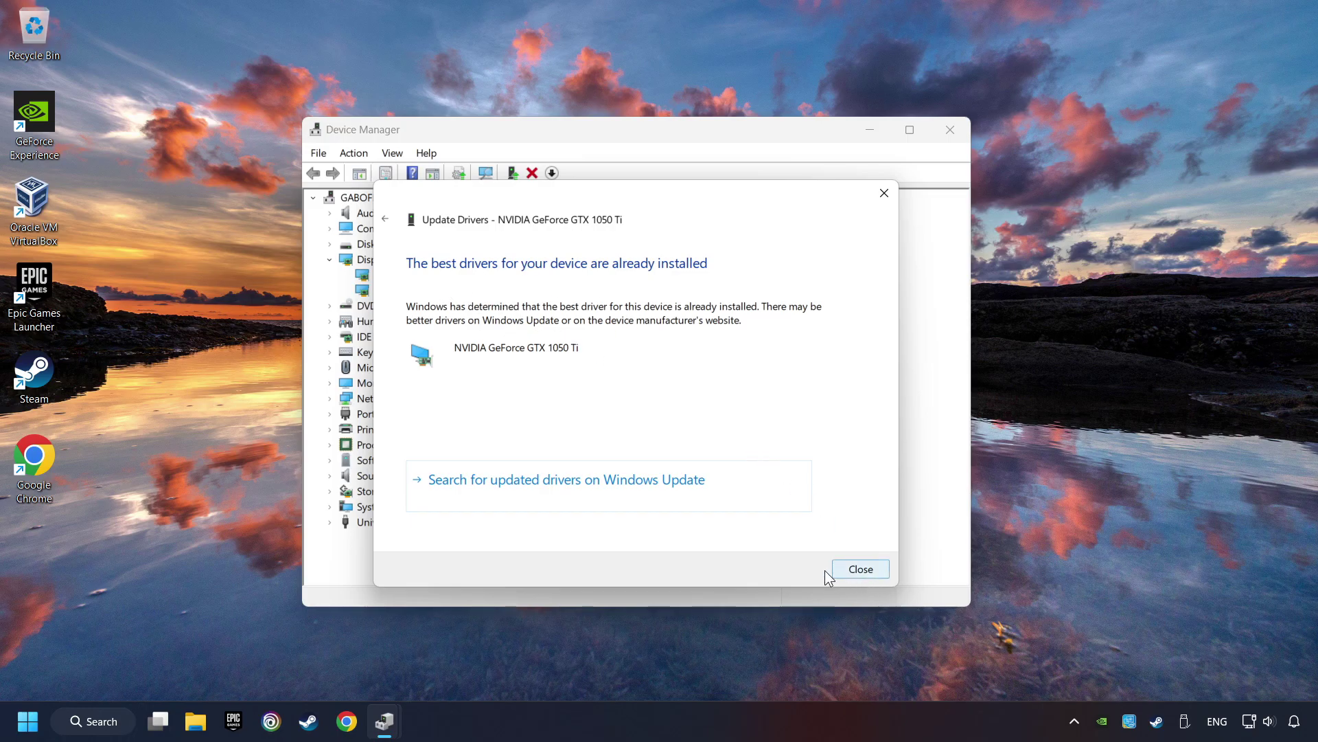
pyautogui.click(861, 569)
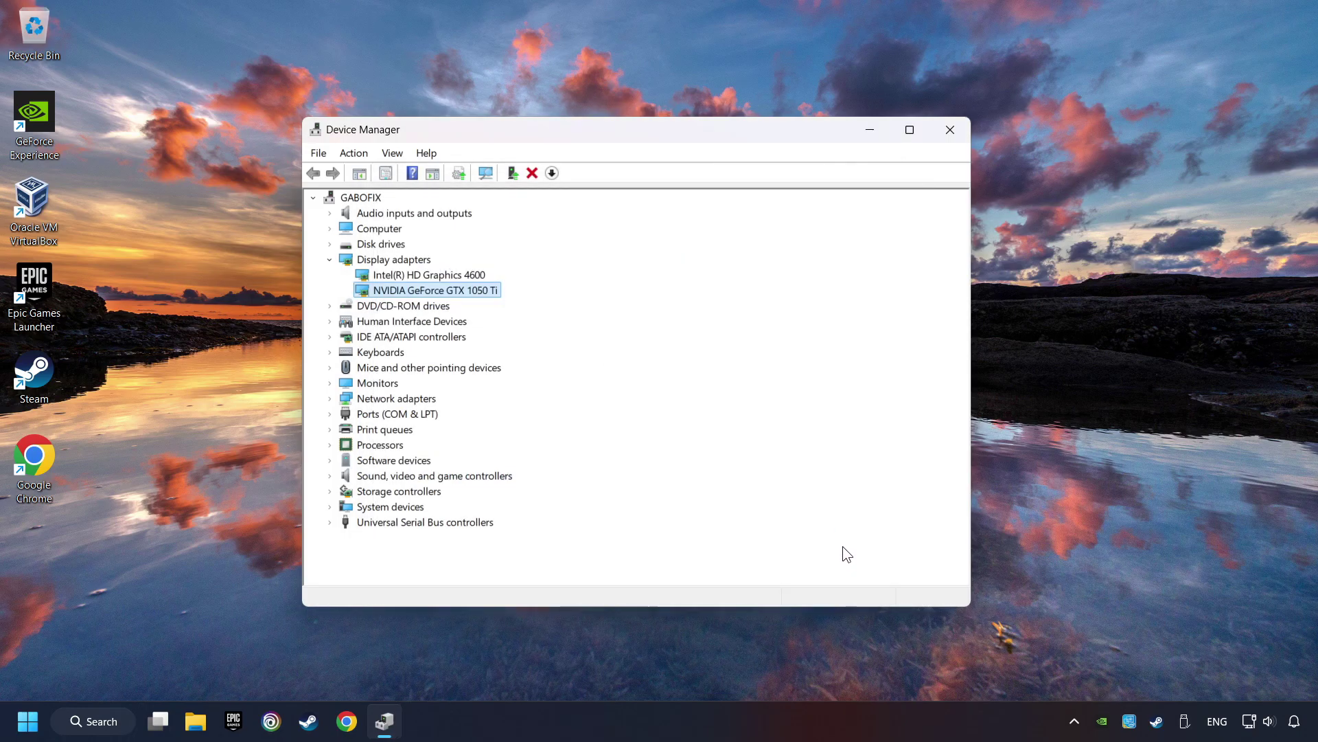
pyautogui.click(952, 136)
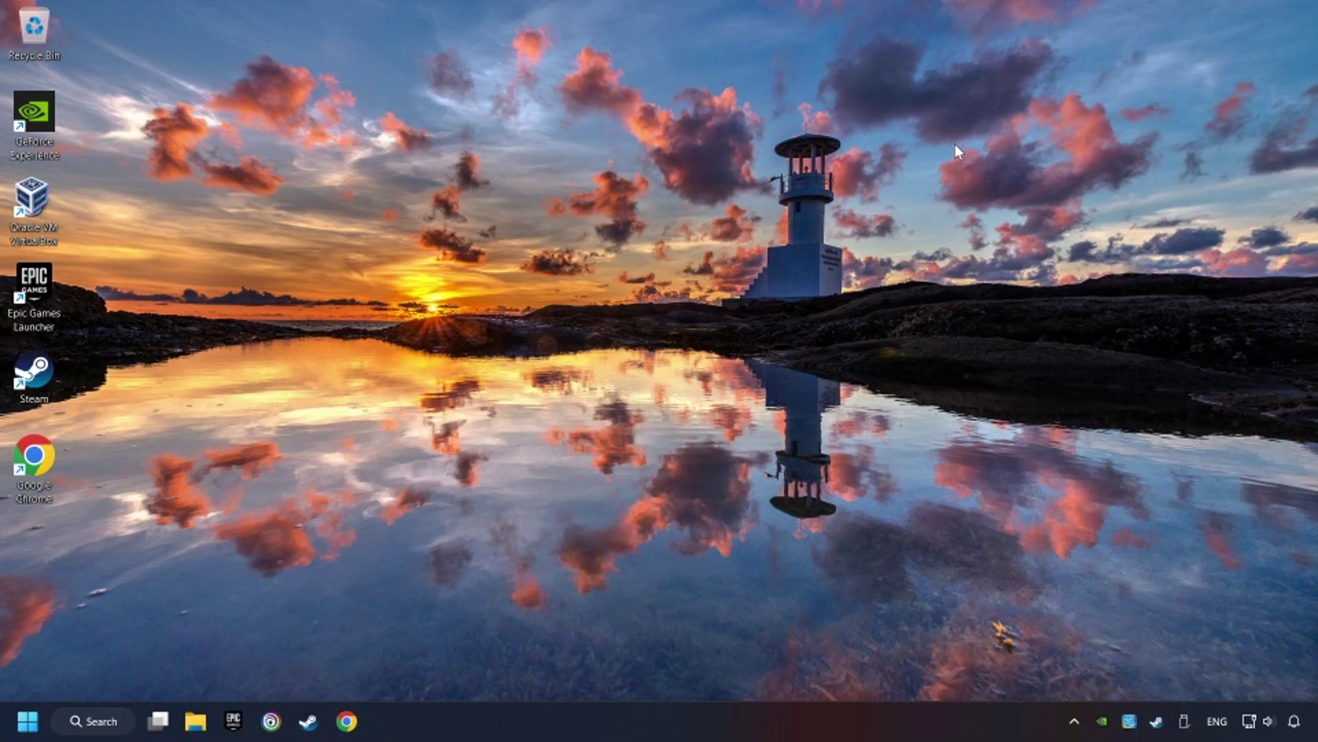
# Step: Search Google in Chrome for 'nvidia geforce driver down'
pyautogui.click(348, 723)
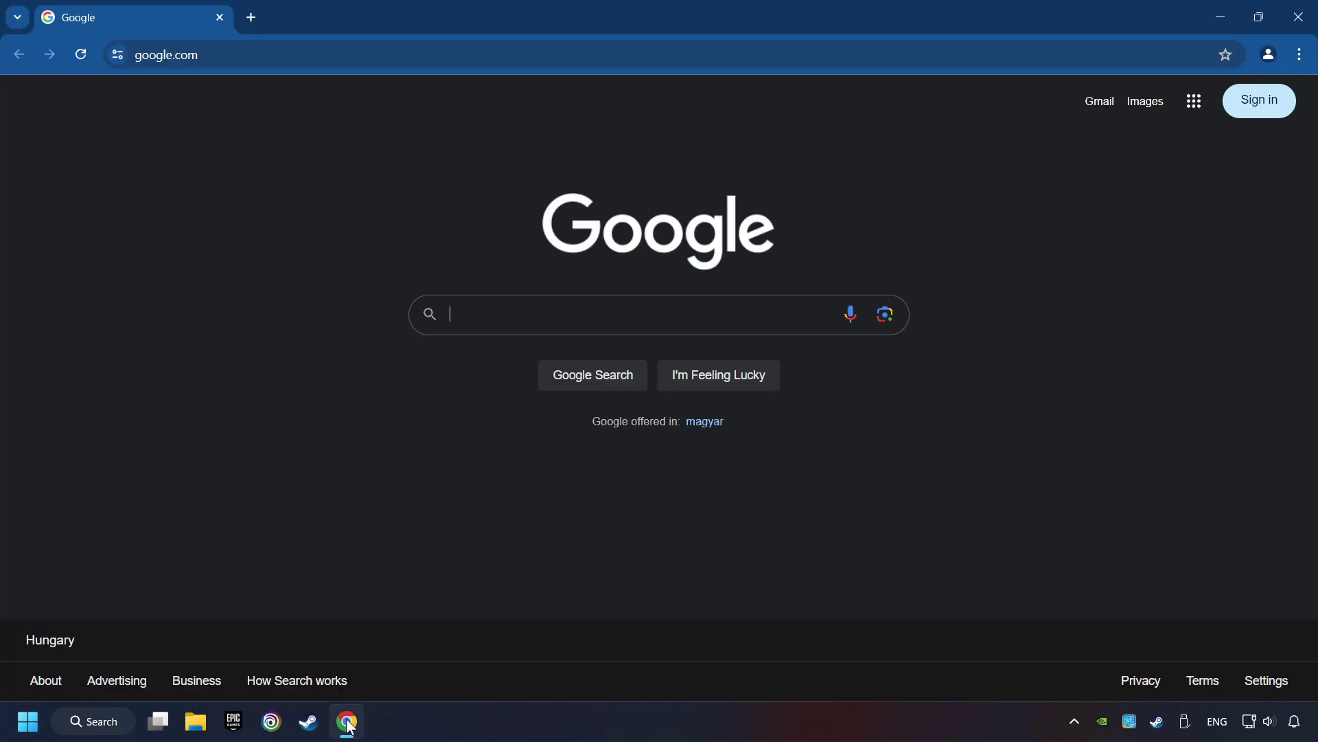
pyautogui.click(715, 314)
pyautogui.write('n')
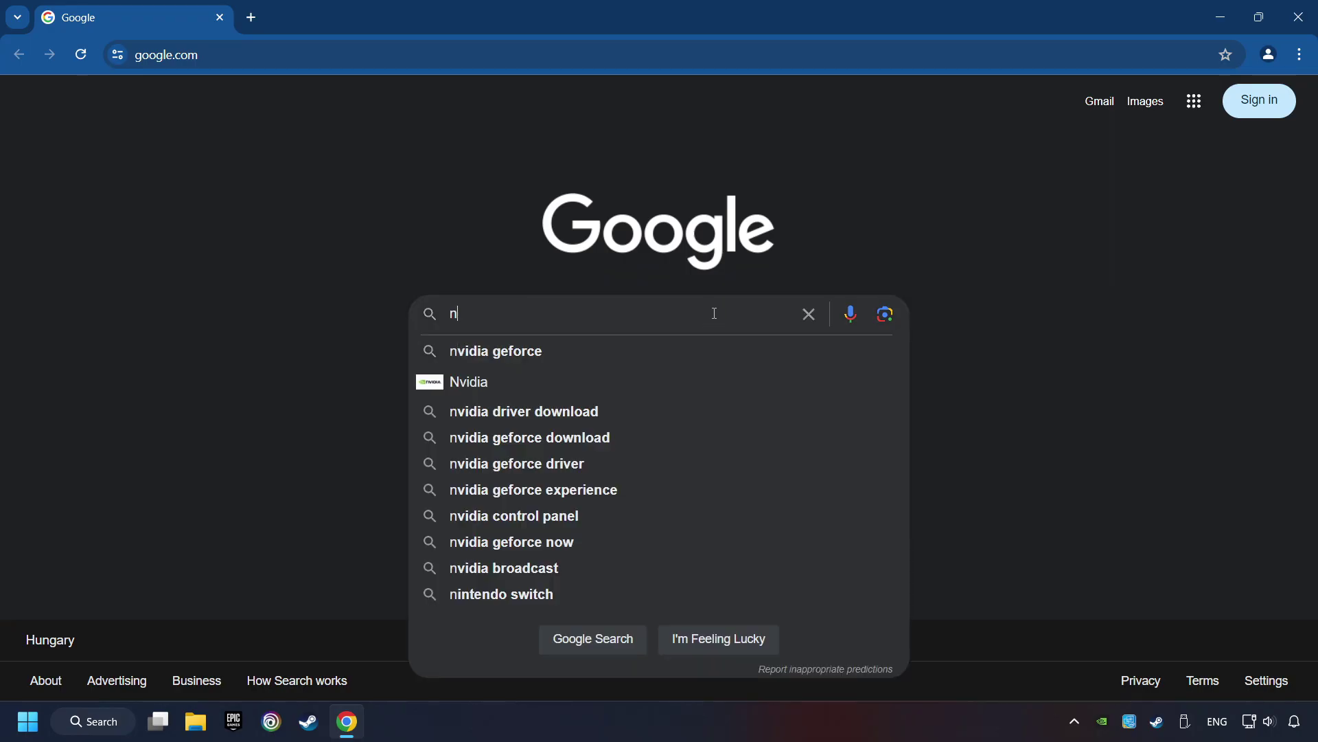
pyautogui.write('vidia gefo')
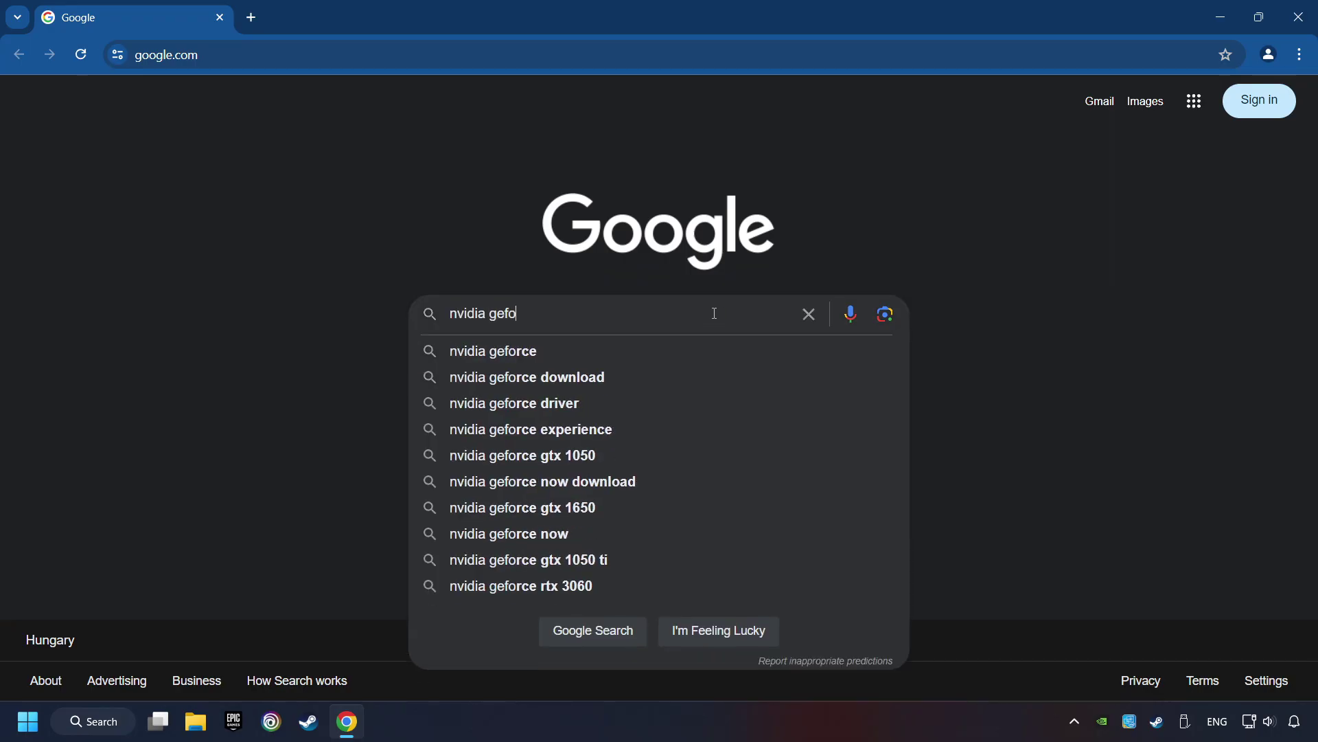
pyautogui.write('rce driver download')
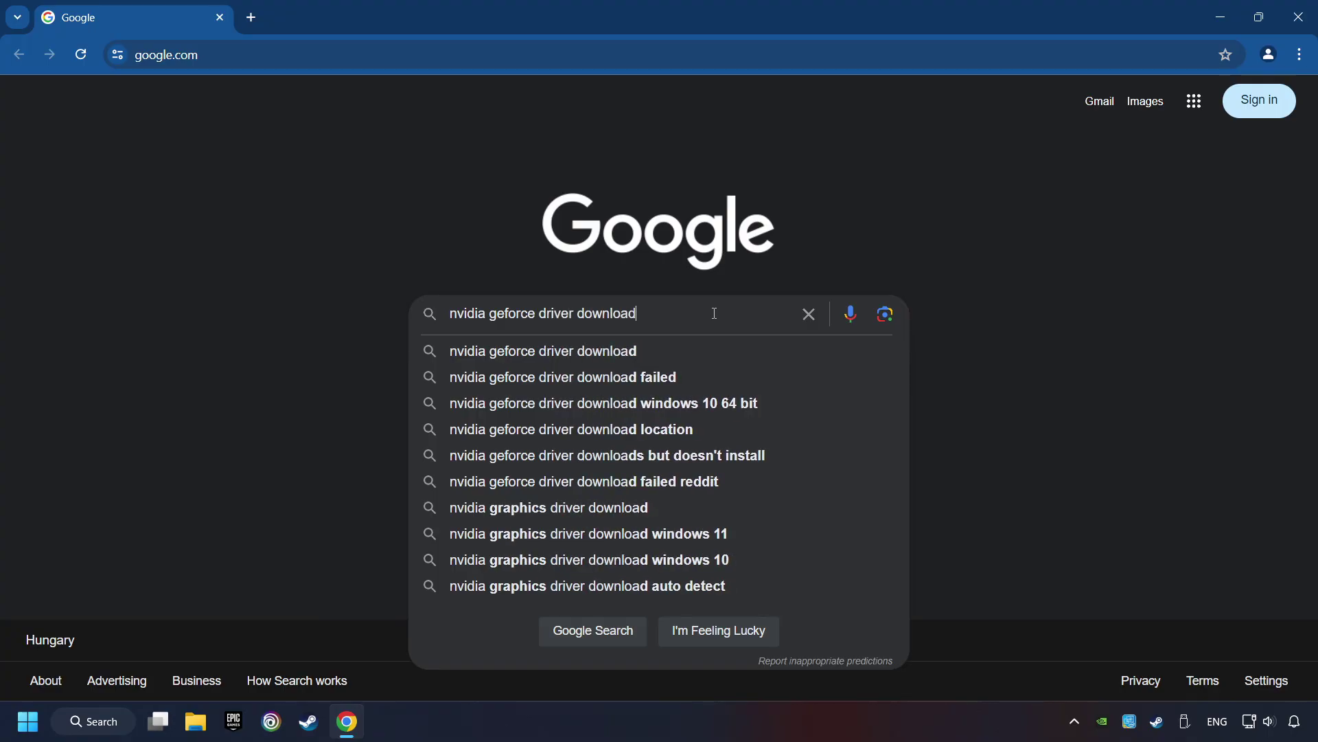
pyautogui.press('Return')
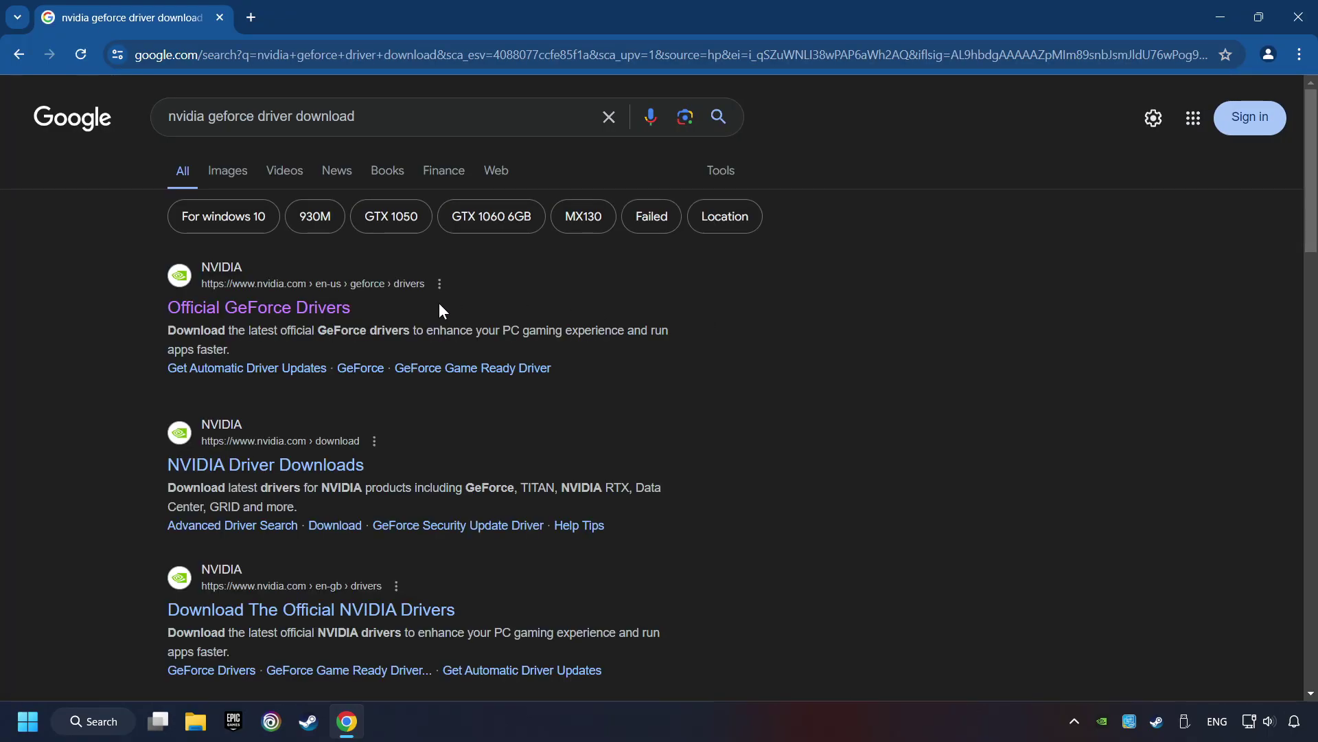
# Step: Download GeForce Experience from the official drivers page, launch the installer, and close Chrome
pyautogui.click(275, 307)
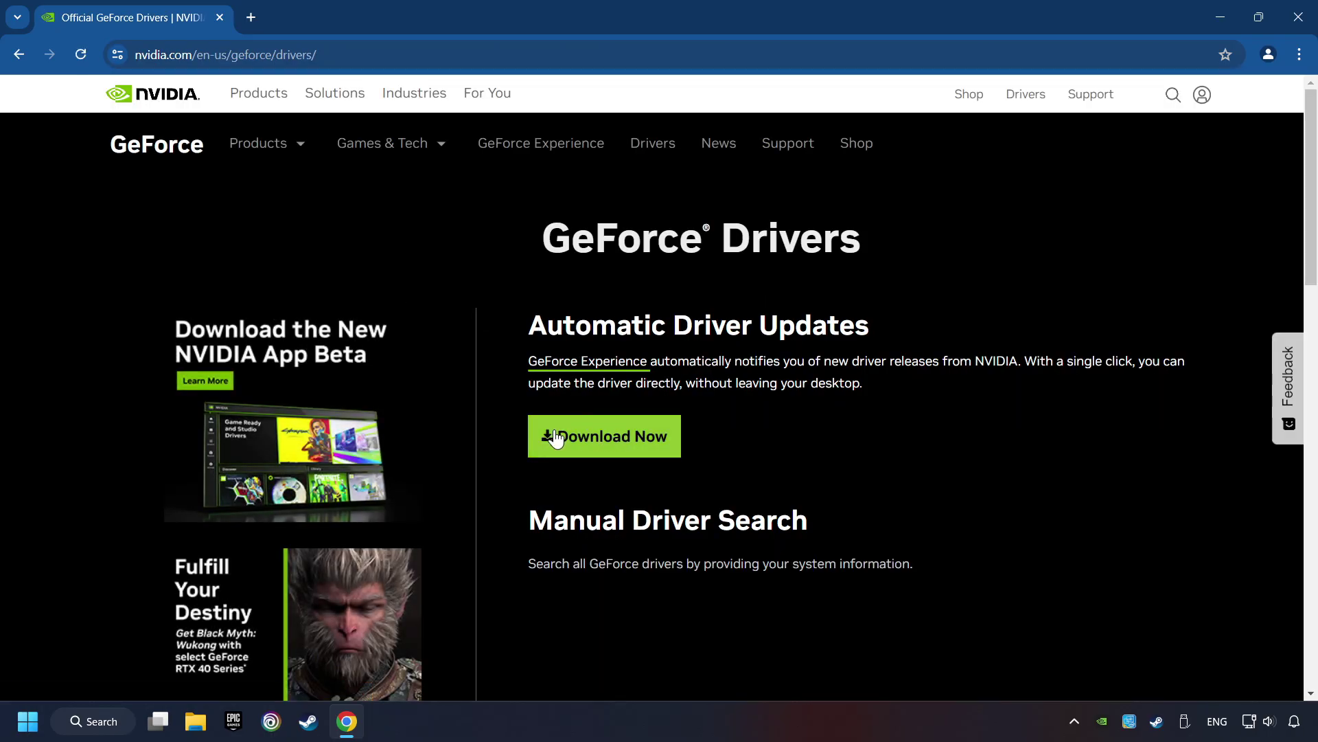
pyautogui.click(613, 443)
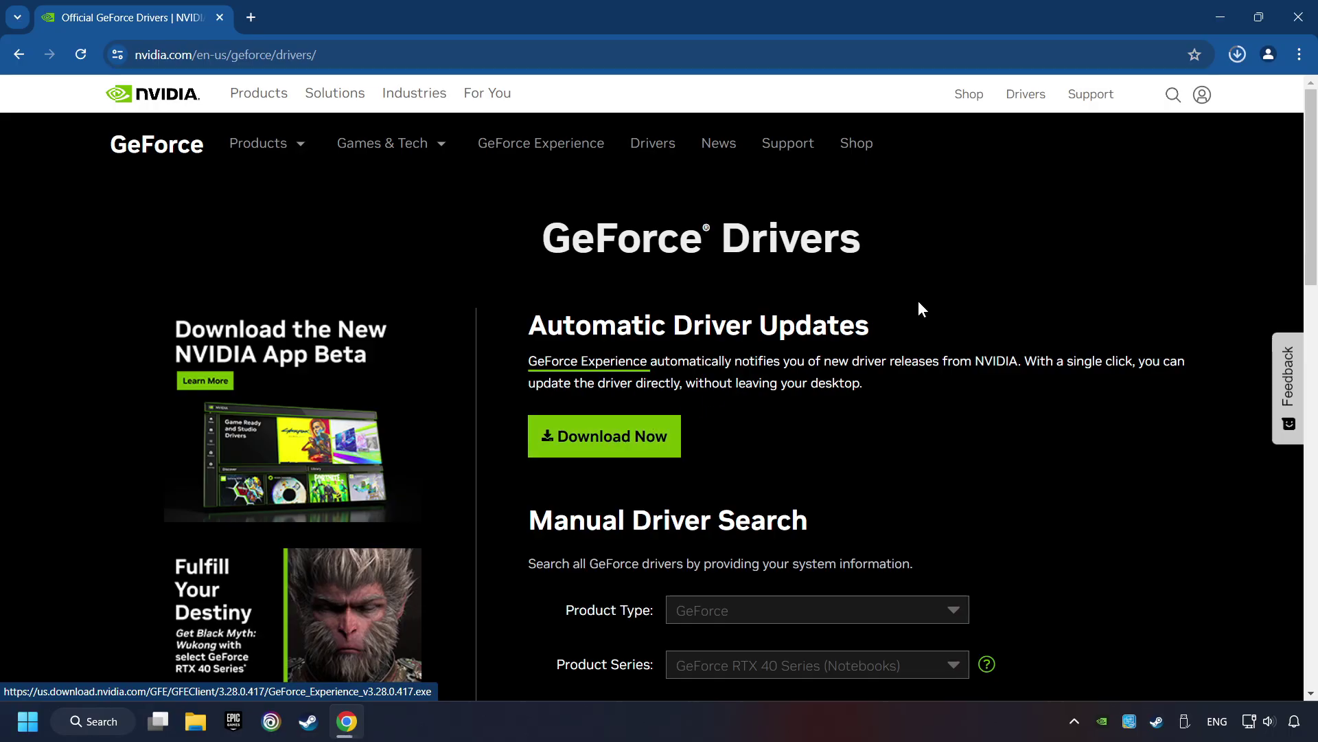
pyautogui.click(1237, 55)
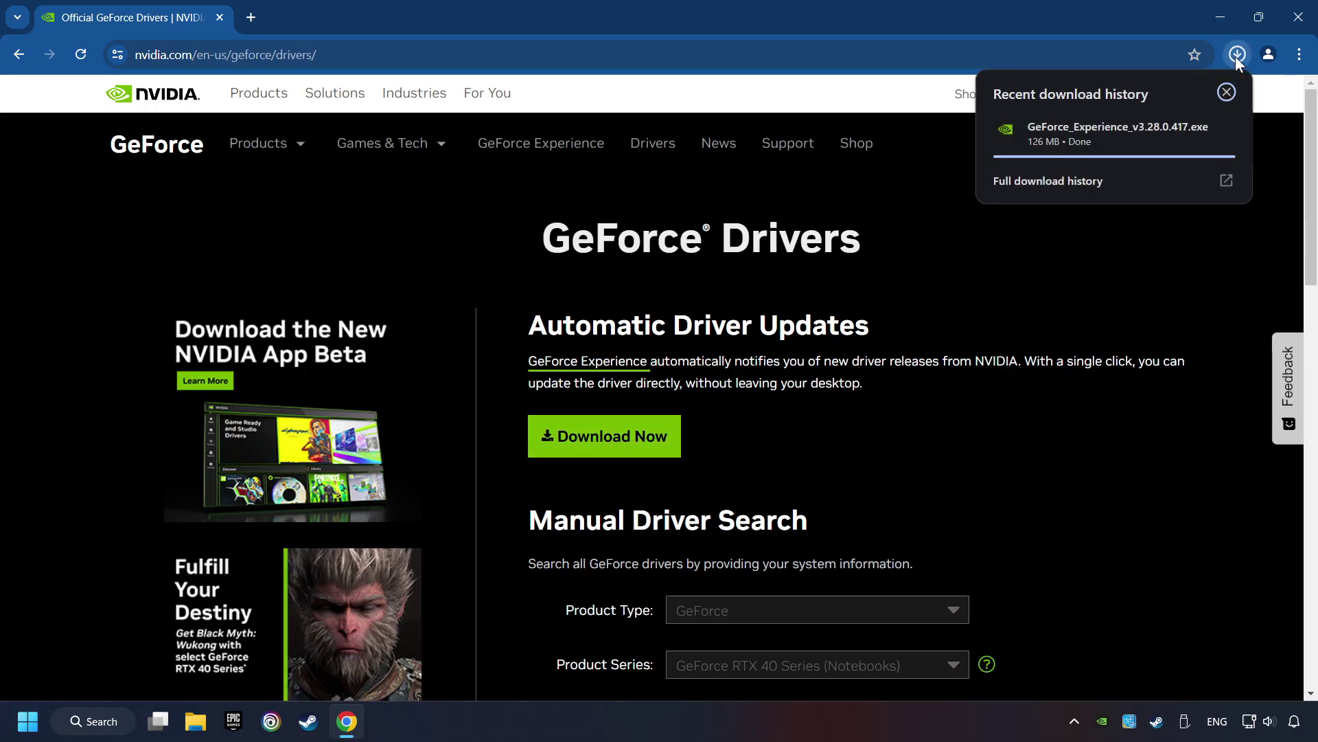
pyautogui.click(1114, 134)
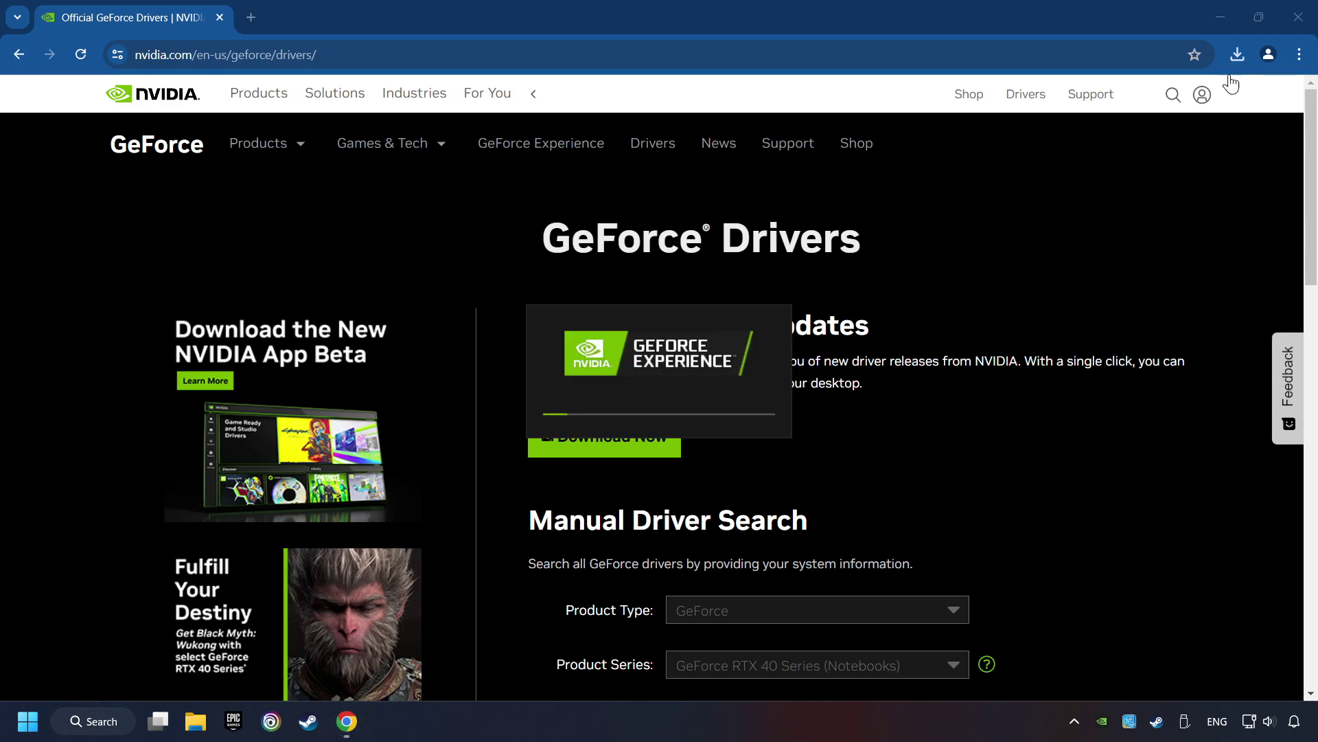
pyautogui.click(1298, 17)
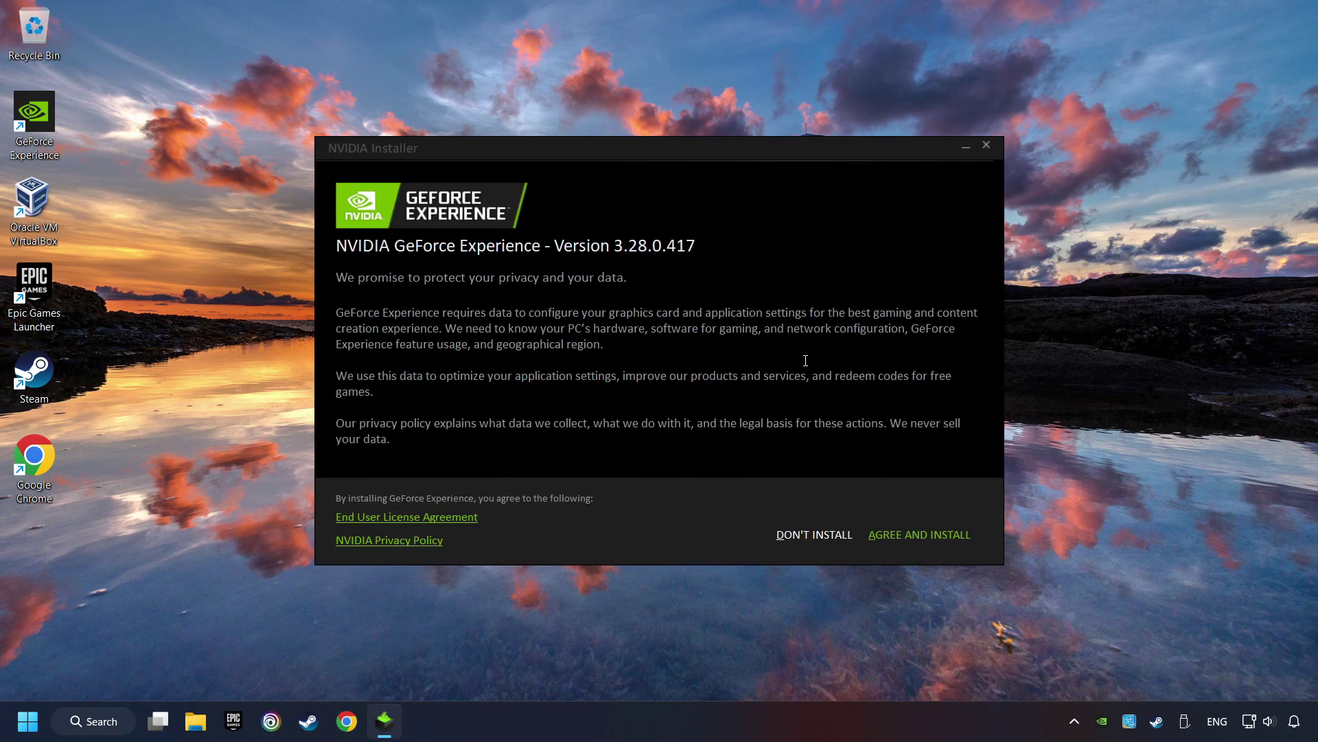
# Step: Agree and install GeForce Experience, check drivers for updates (556.12 is latest), then close it
pyautogui.click(935, 534)
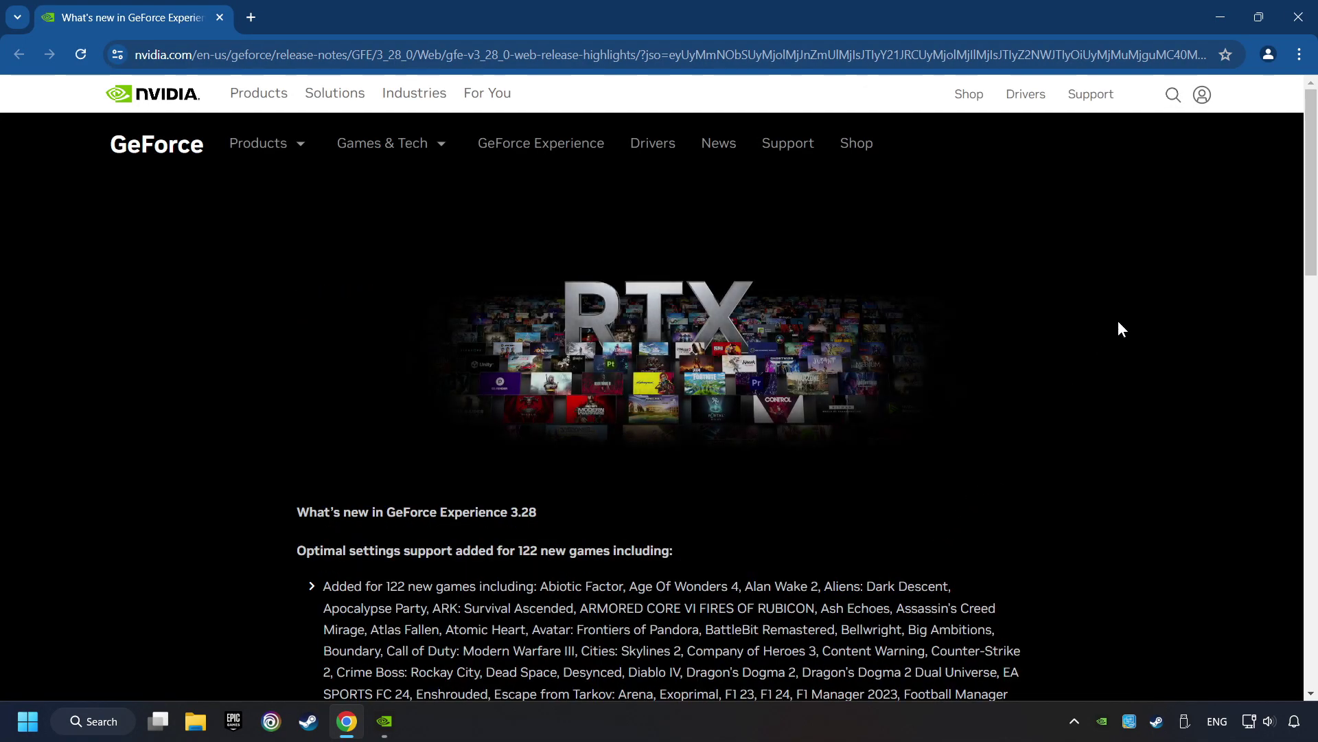
pyautogui.click(1300, 25)
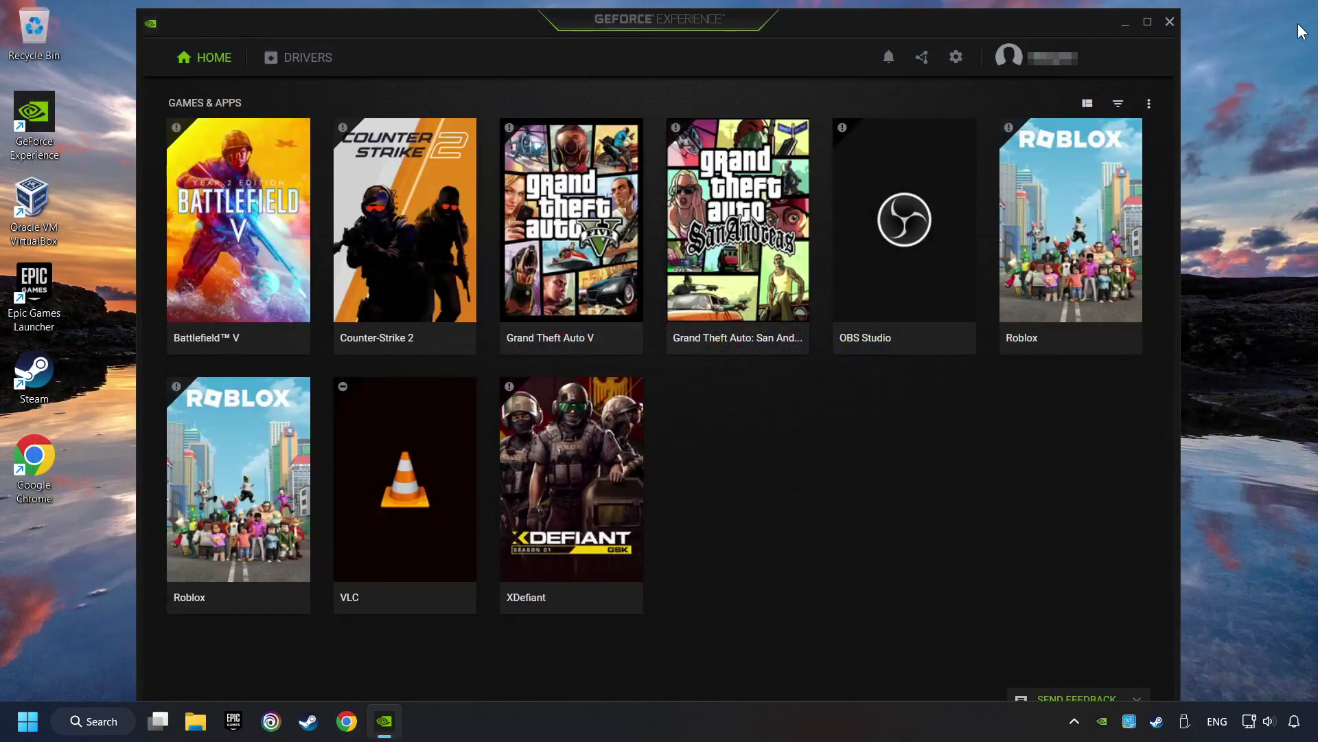
pyautogui.click(307, 62)
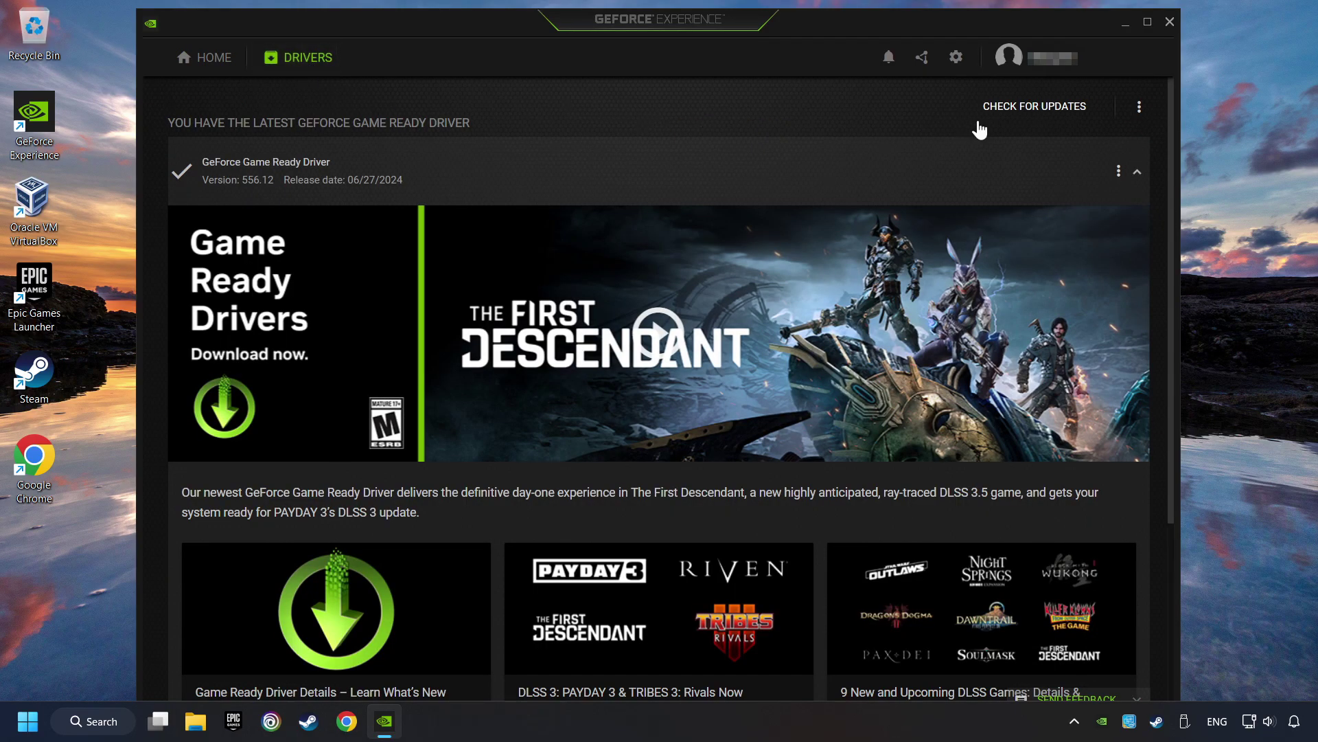
pyautogui.click(1050, 117)
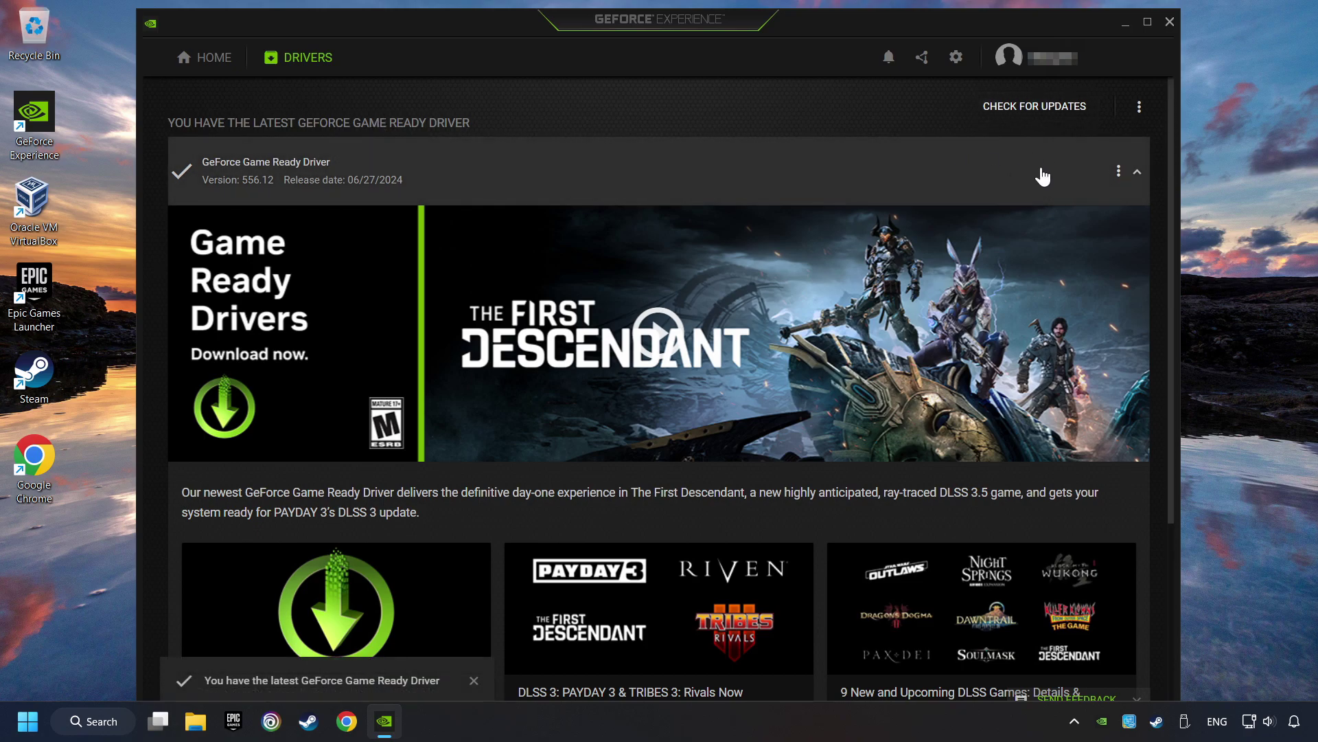
pyautogui.click(1169, 22)
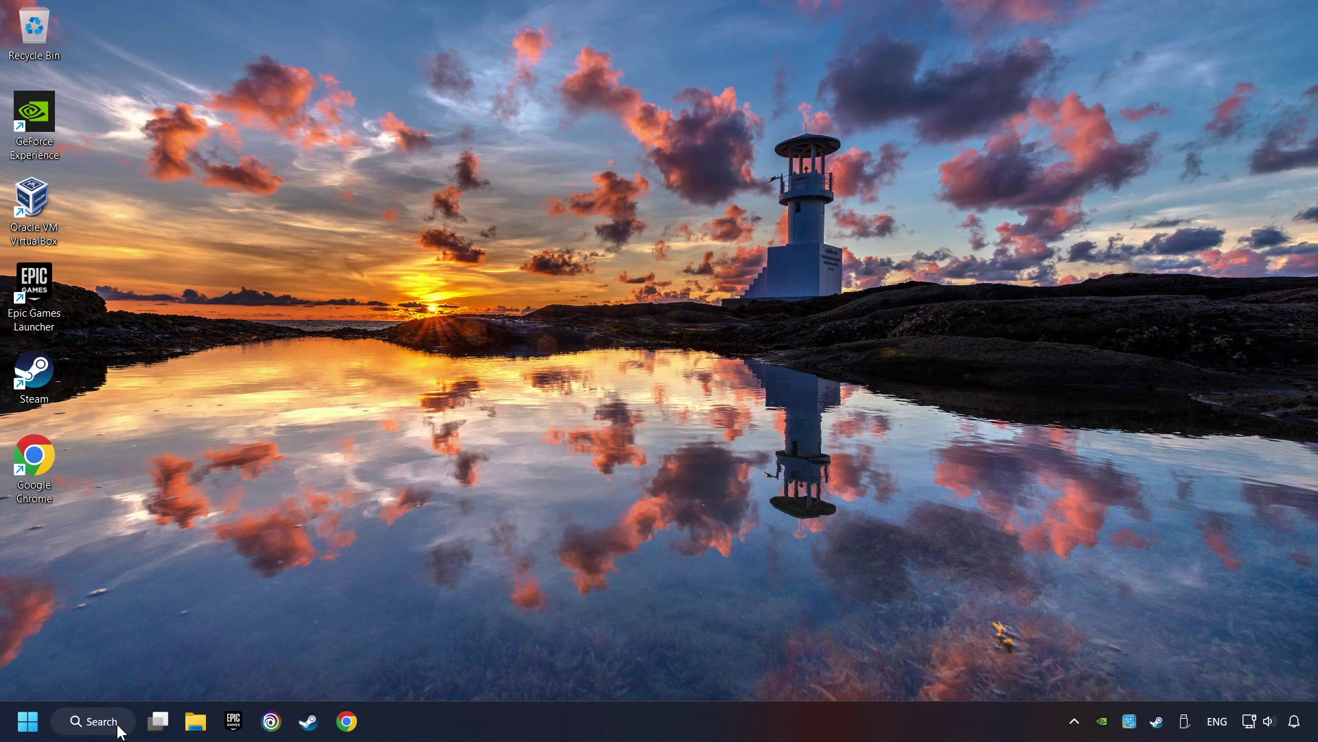
# Step: Search 'graphics settings' and open the Graphics settings page without adding a new program
pyautogui.click(94, 721)
pyautogui.write('gr')
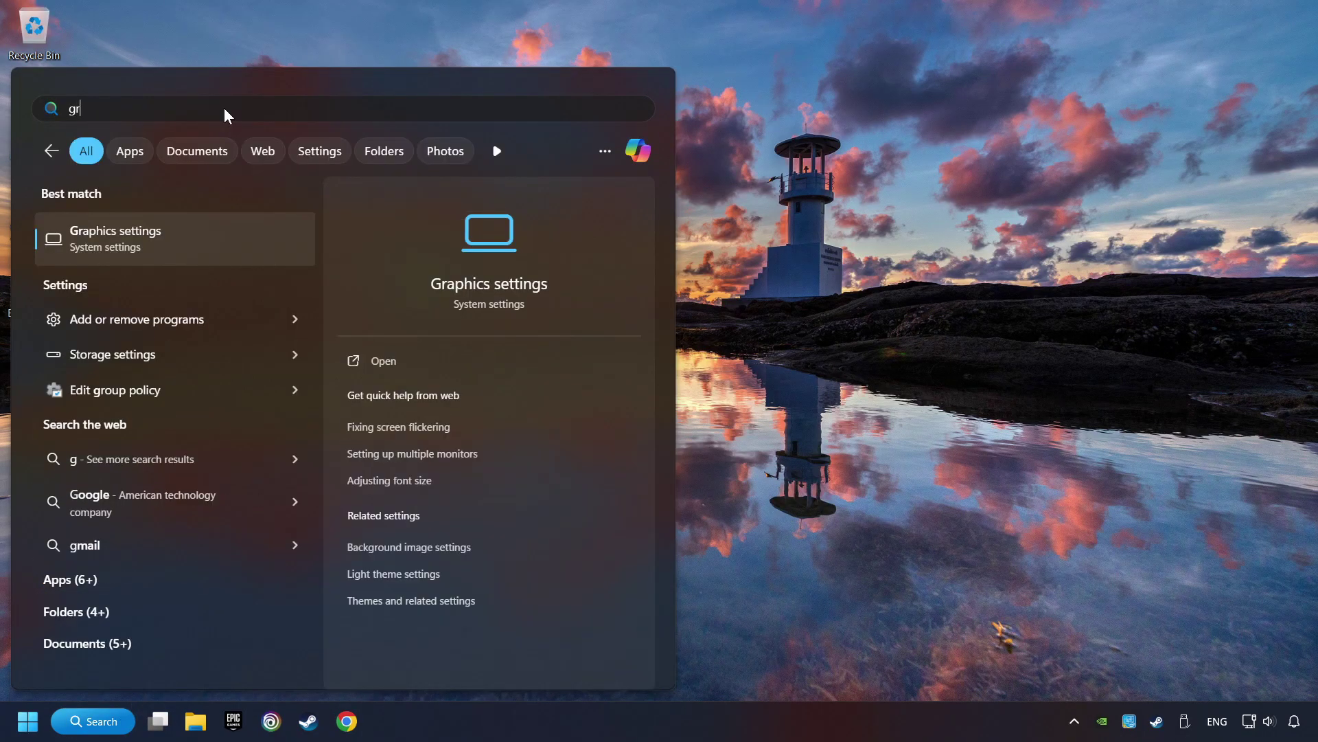
pyautogui.write('aphics settings')
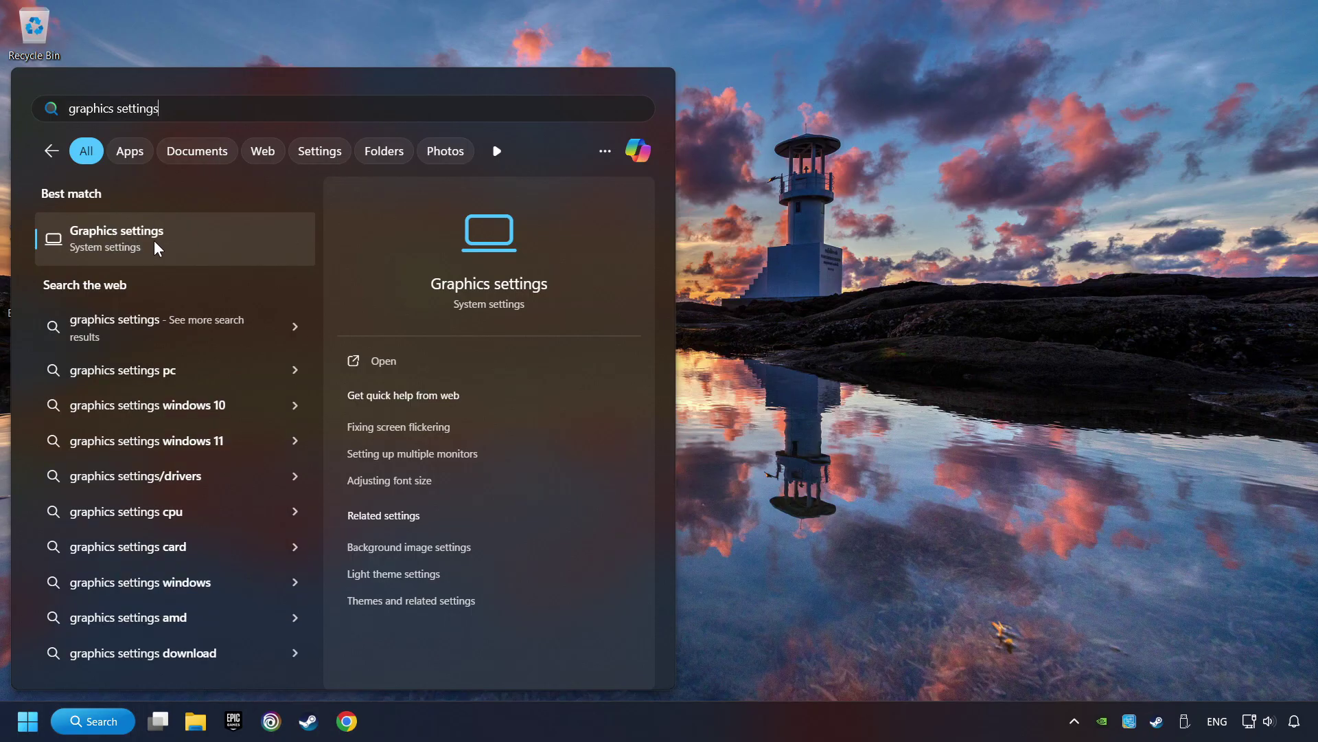
pyautogui.click(237, 241)
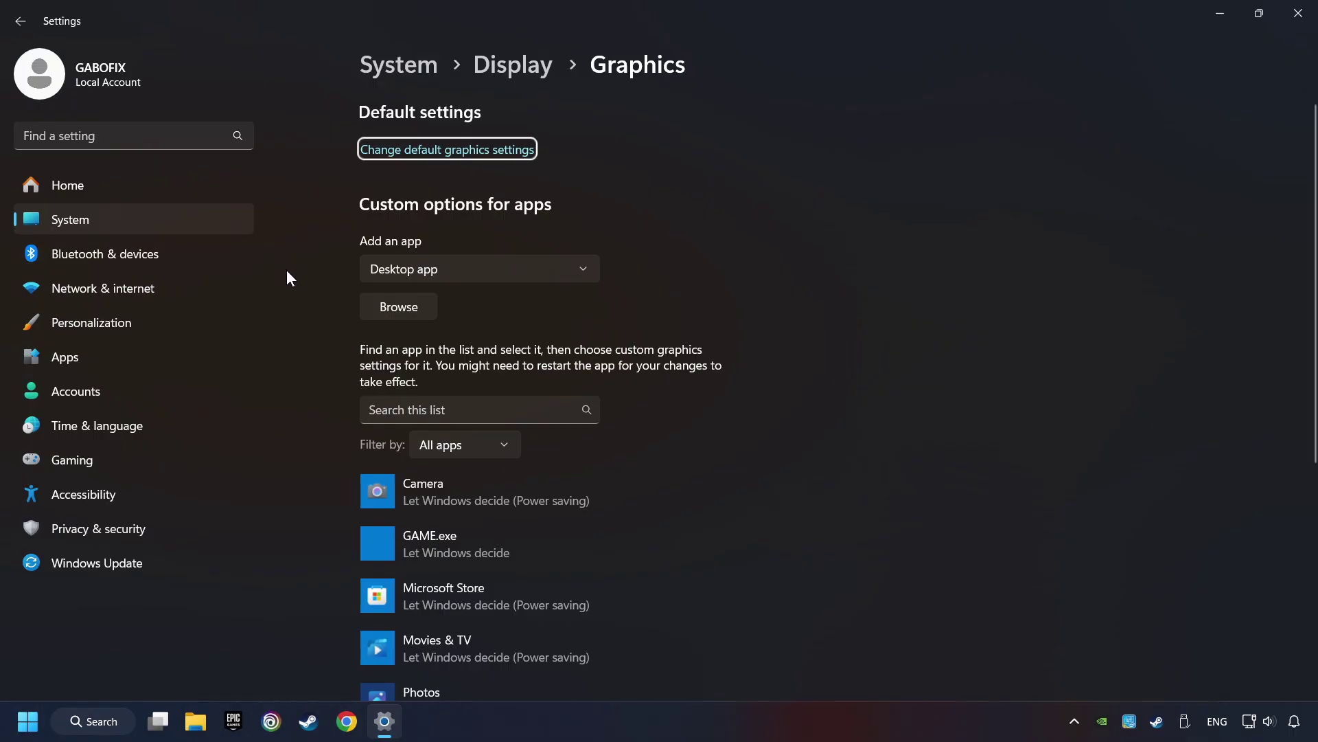
pyautogui.scroll(-3, 324, 302)
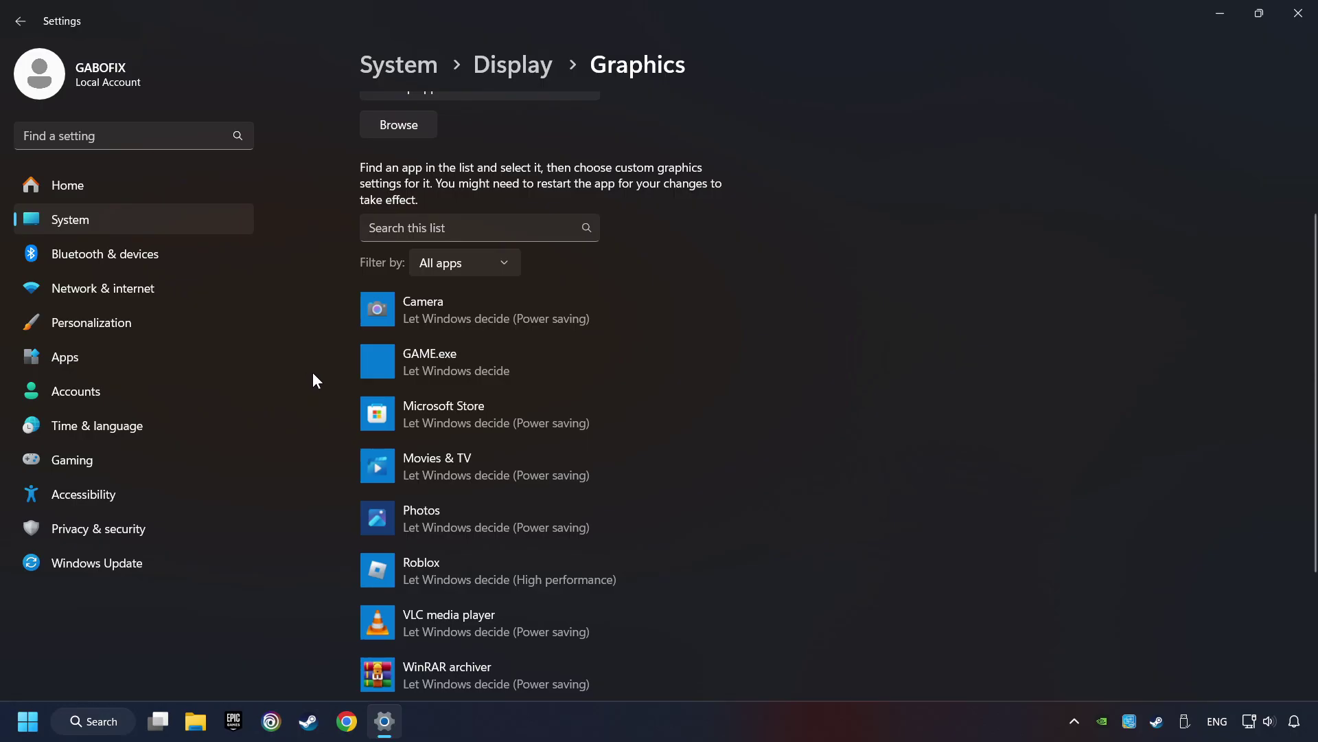
pyautogui.scroll(3, 312, 372)
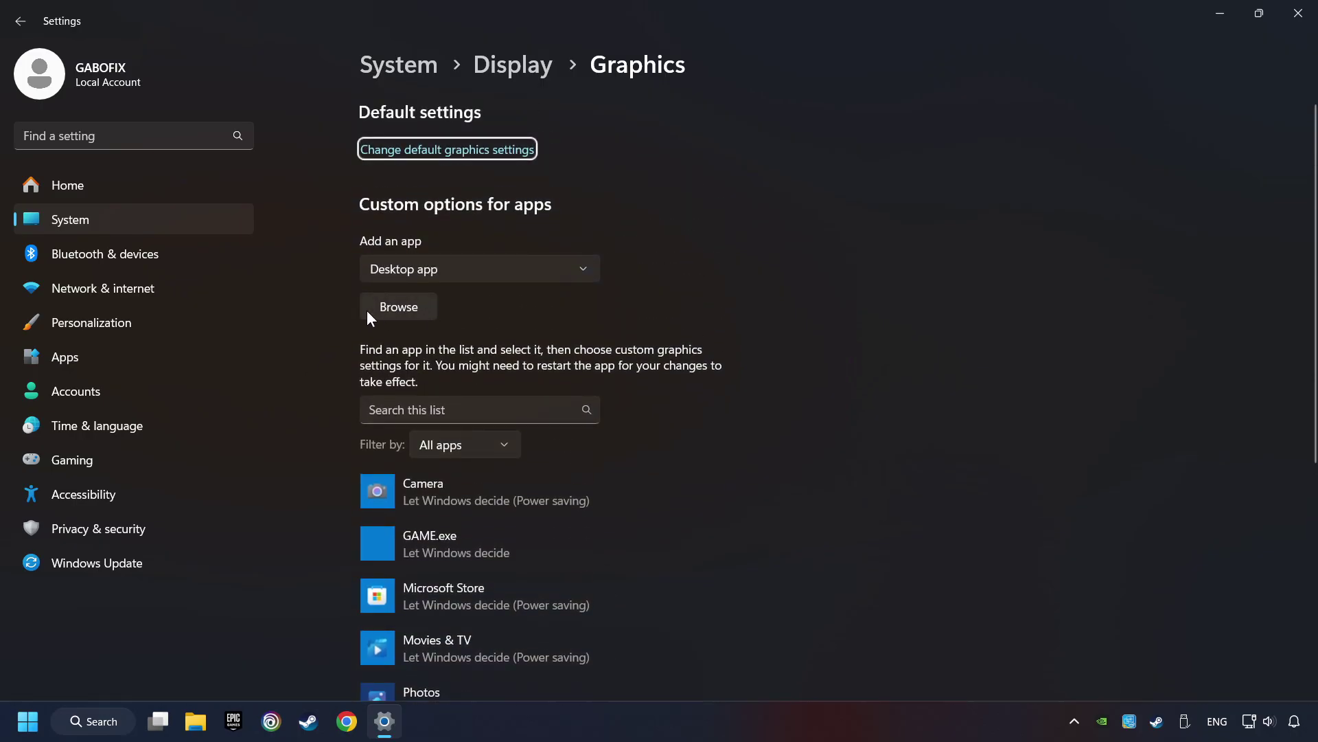
pyautogui.click(405, 309)
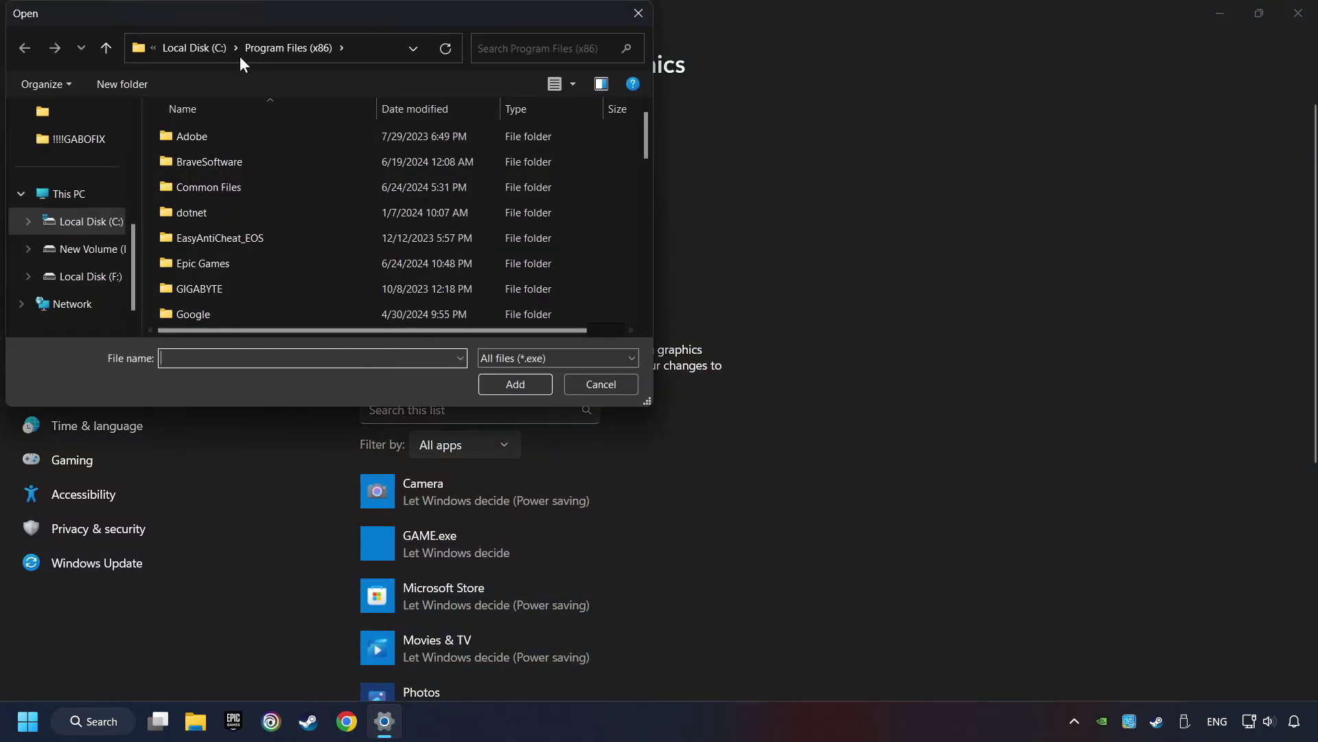
pyautogui.click(638, 13)
# Step: Set GAME.exe's graphics preference to High performance, save it, and close Settings
pyautogui.scroll(-3, 295, 336)
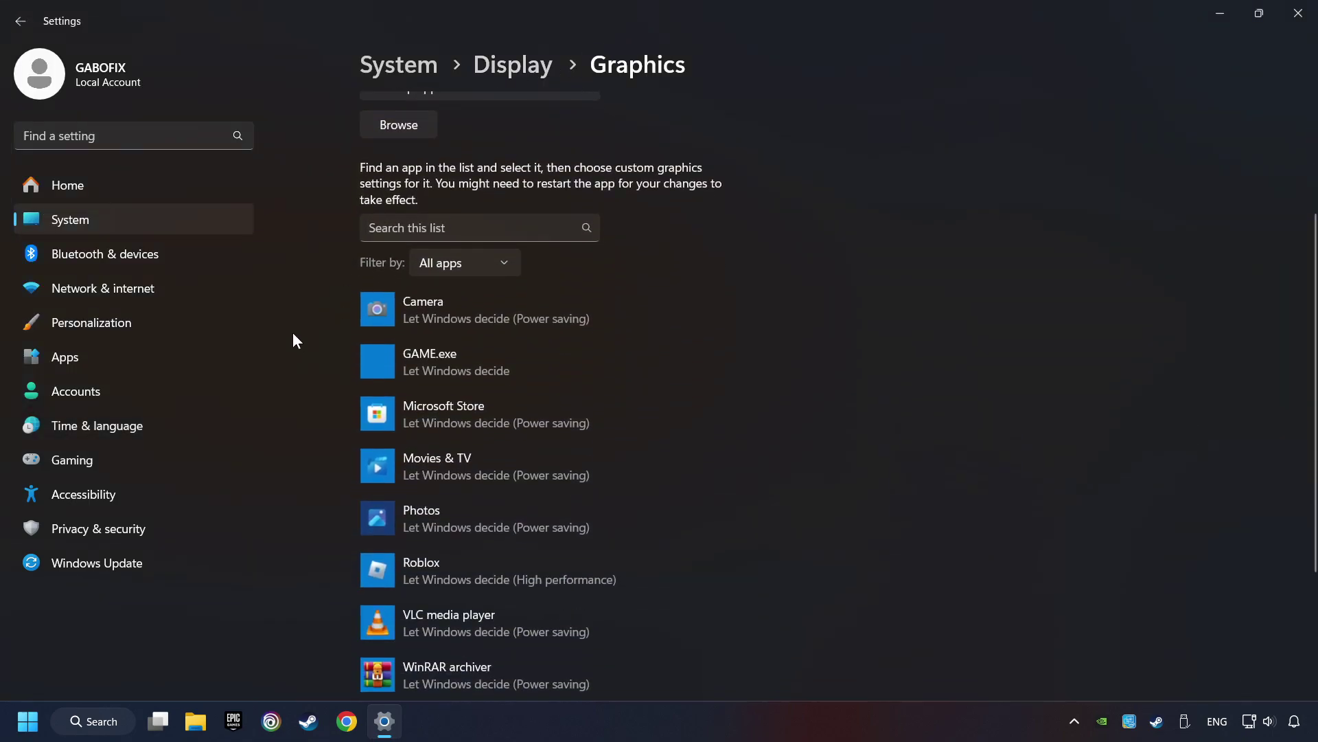
pyautogui.click(430, 356)
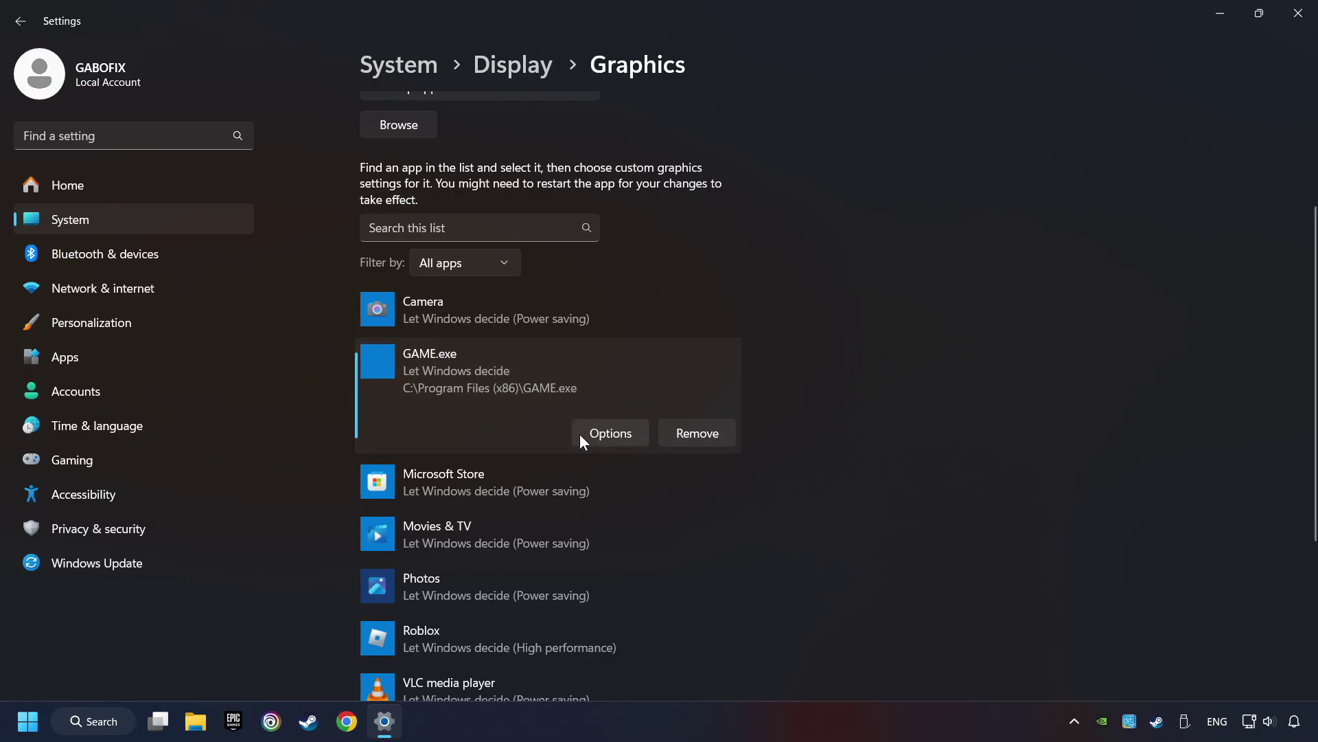
pyautogui.click(617, 433)
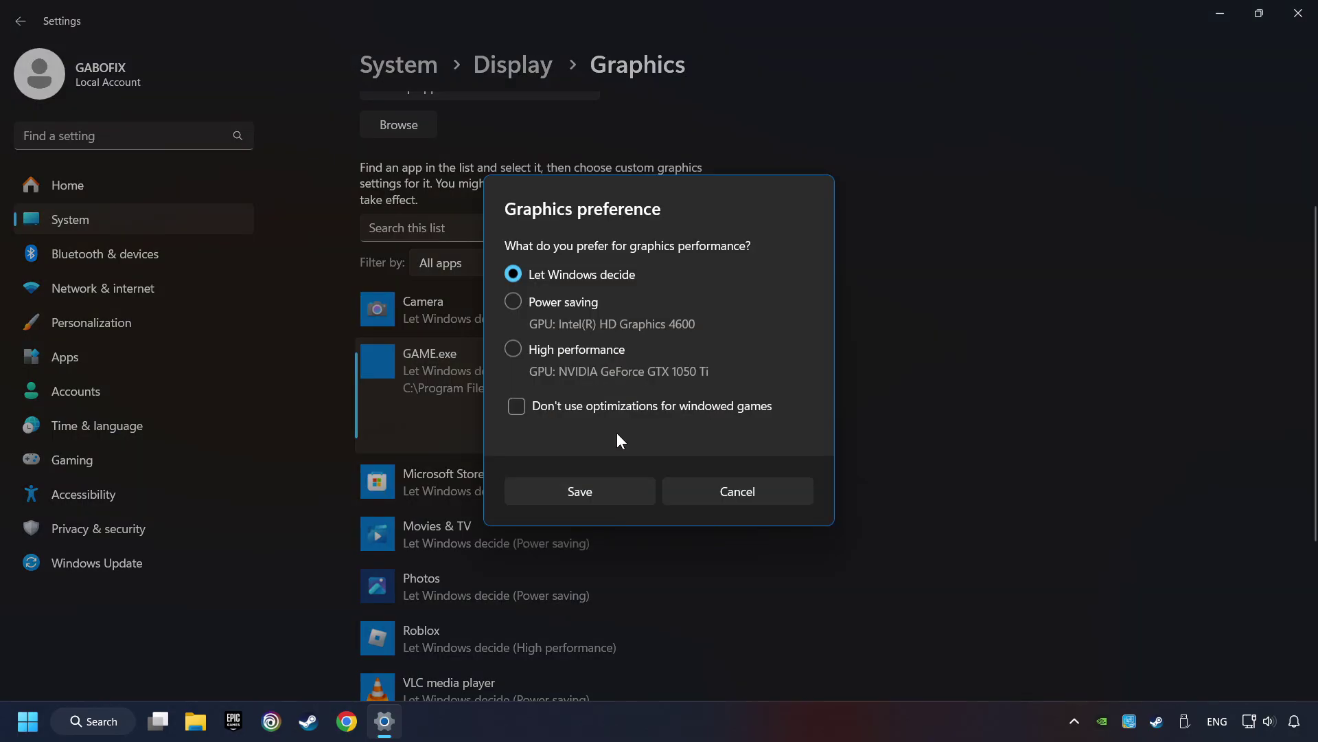
pyautogui.click(512, 348)
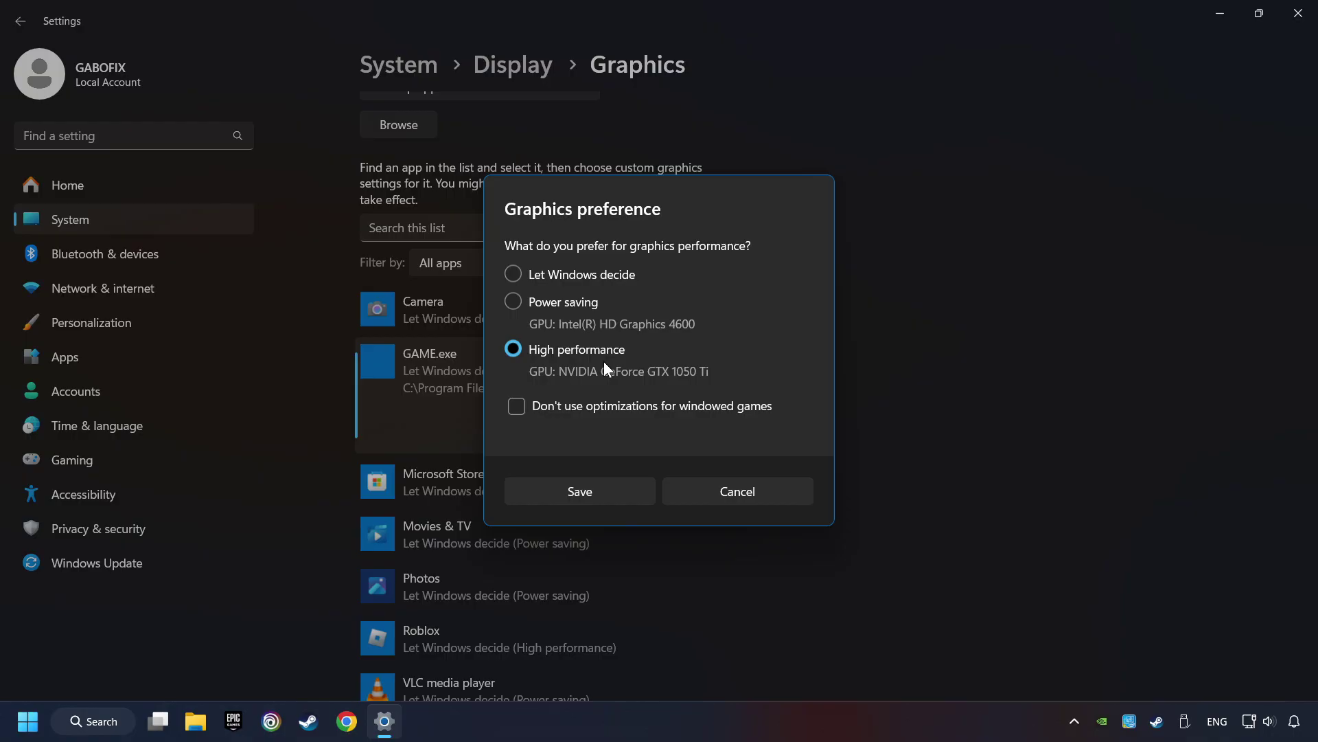
pyautogui.click(591, 489)
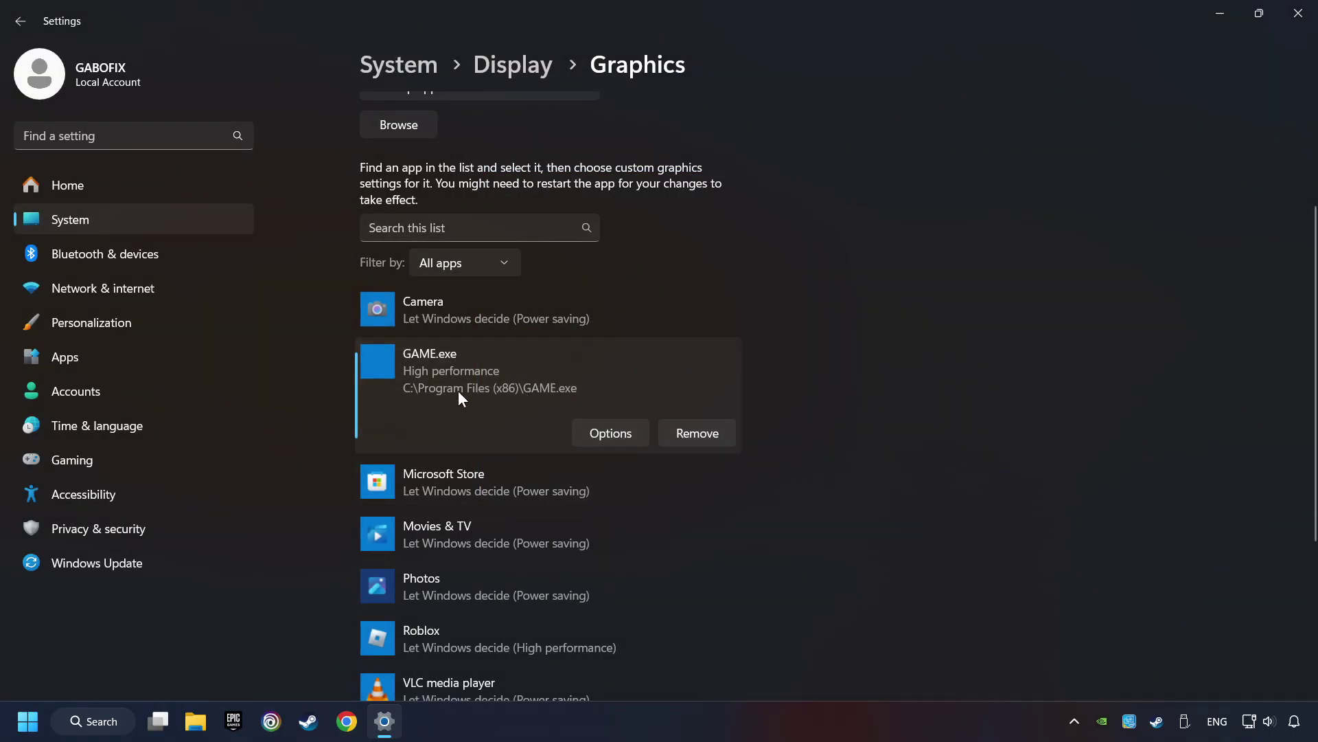
pyautogui.click(1297, 16)
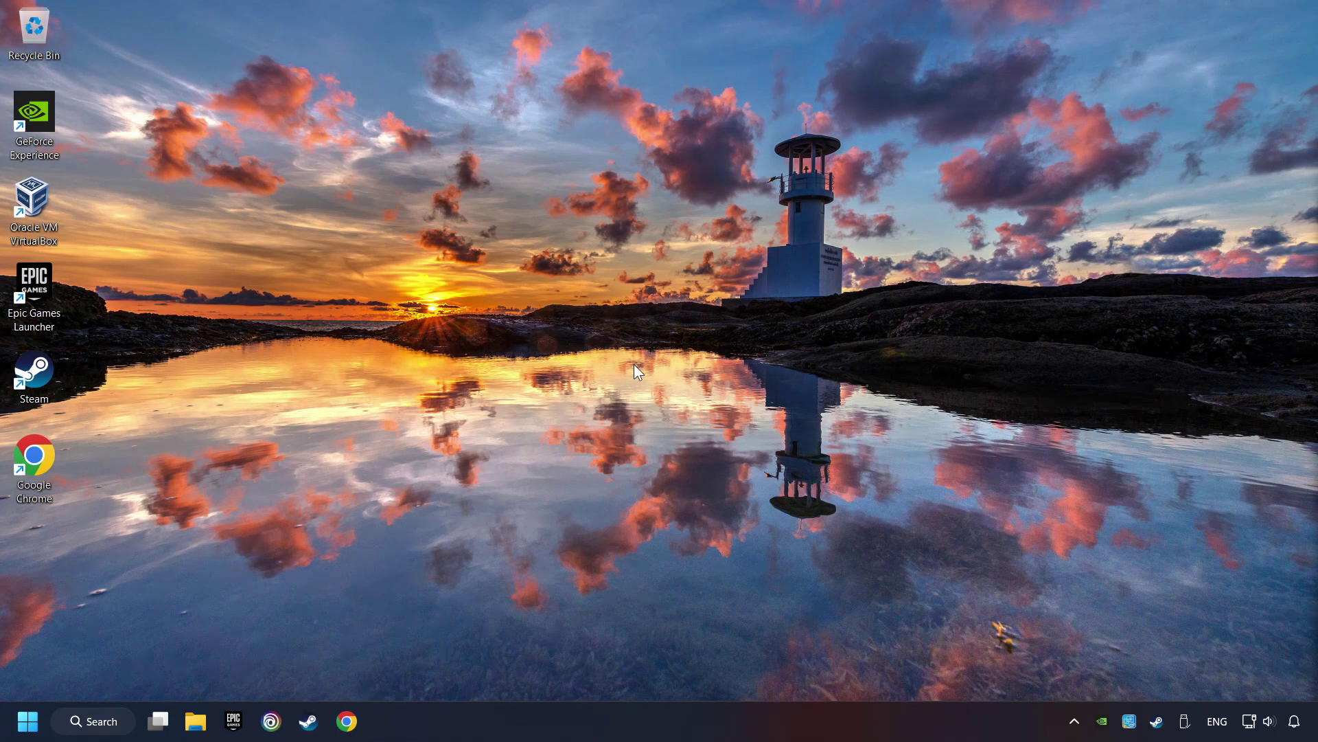
# Step: Launch NVIDIA Control Panel from the desktop's Show more options context menu
pyautogui.rightClick(611, 291)
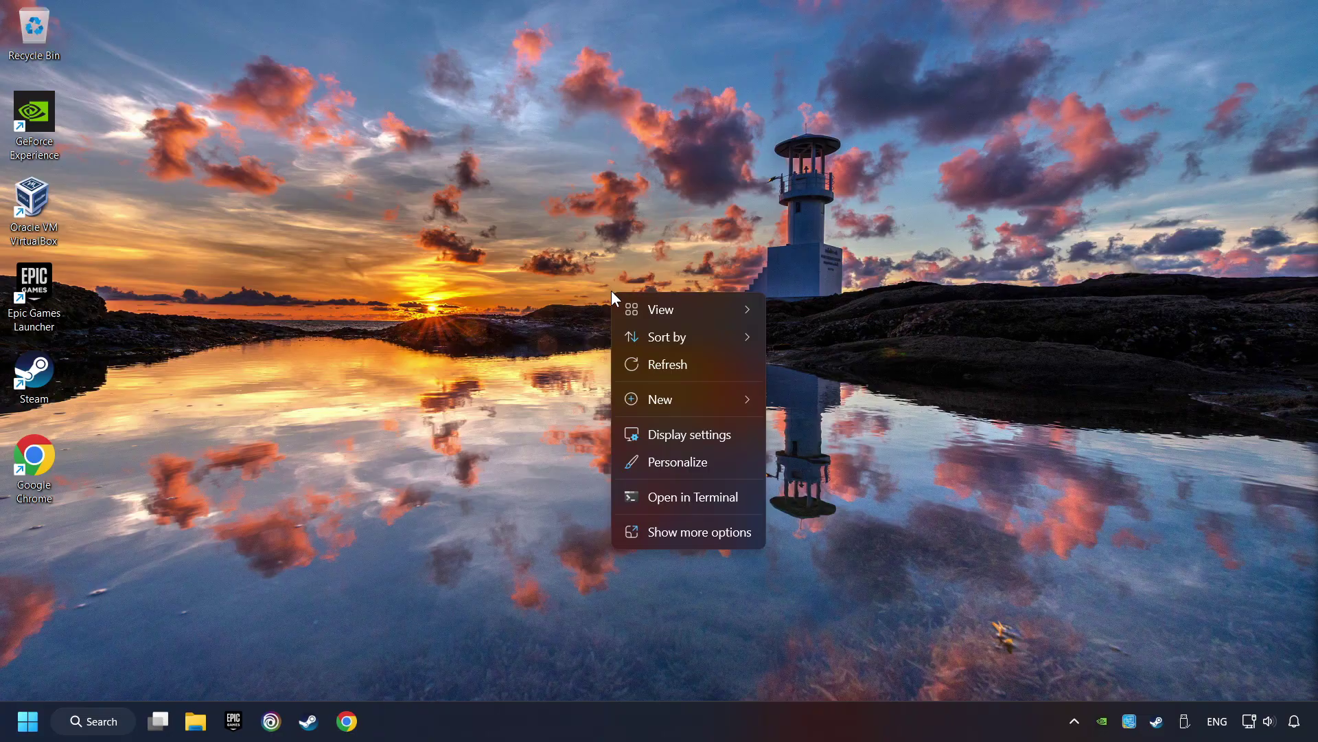
pyautogui.click(692, 535)
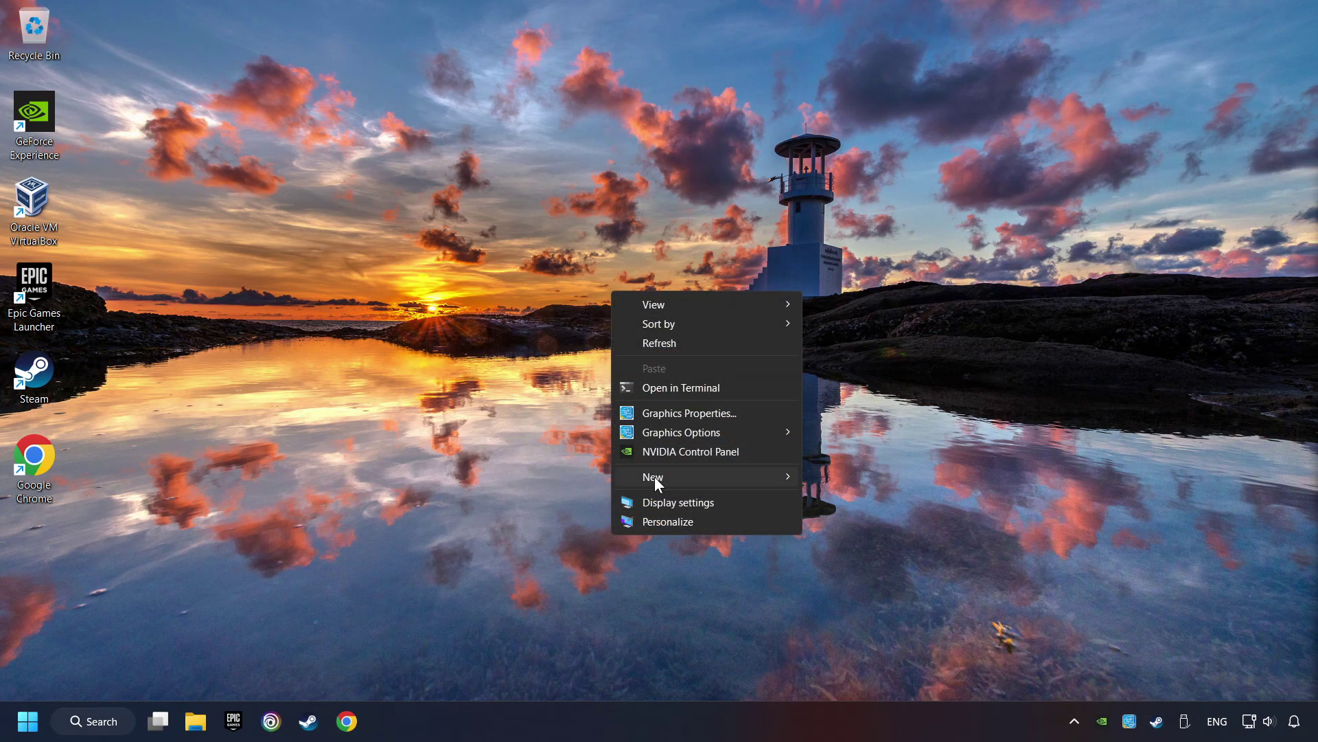
pyautogui.click(760, 452)
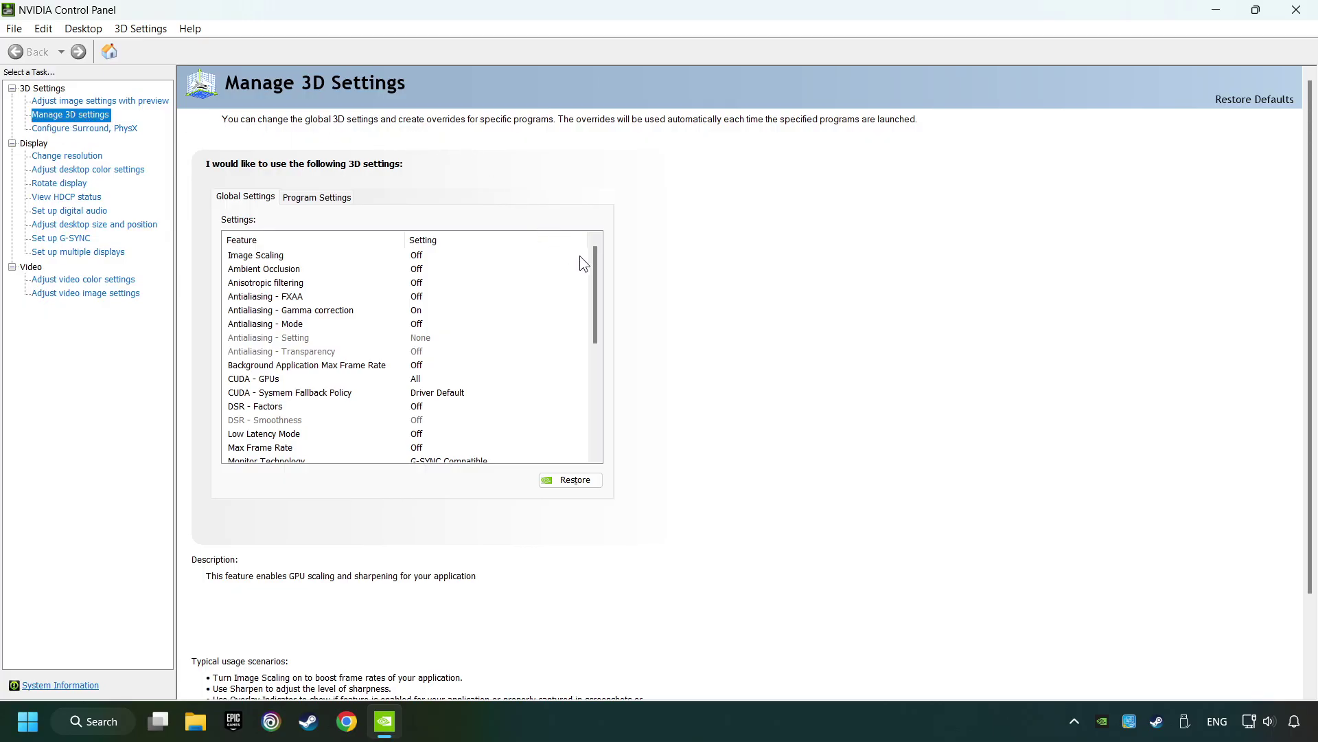
# Step: Set global OpenGL rendering GPU to GeForce GTX 1050 Ti and Power management mode to Prefer maximum performance
pyautogui.moveTo(595, 269); pyautogui.dragTo(590, 335)
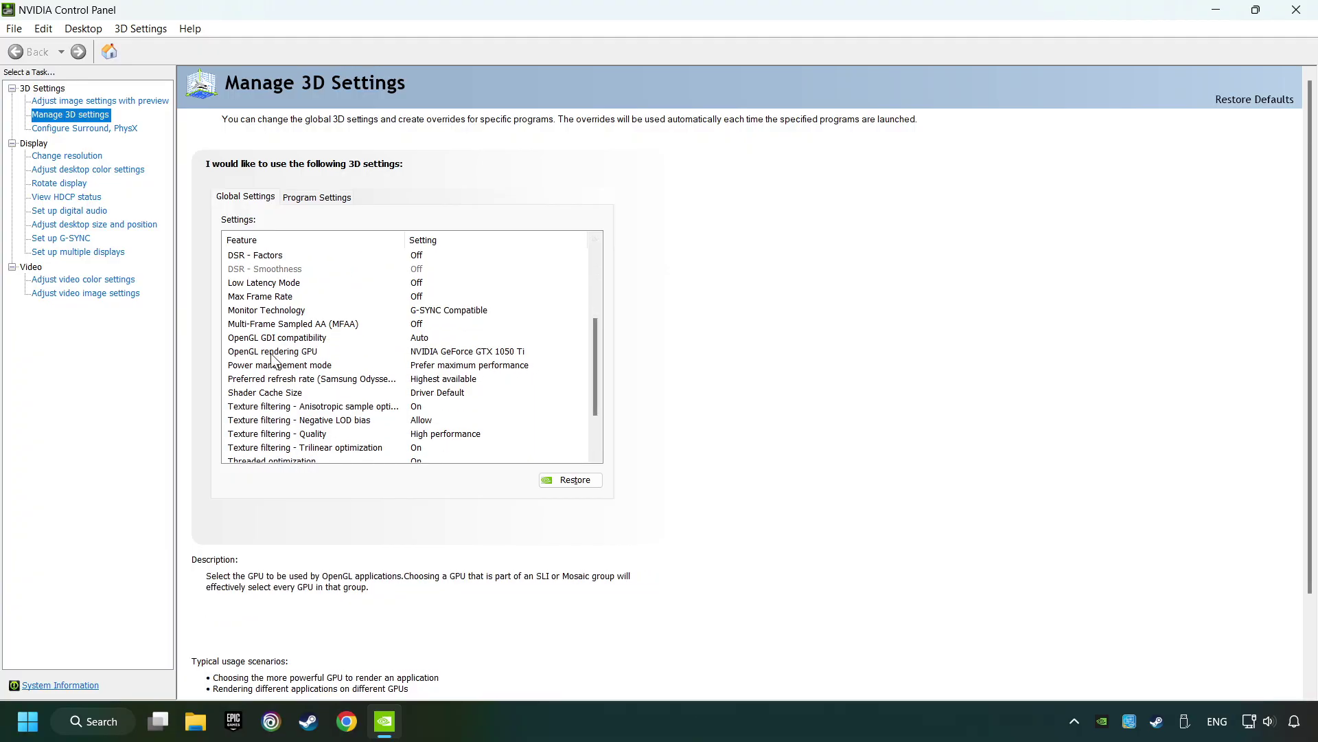
pyautogui.click(242, 353)
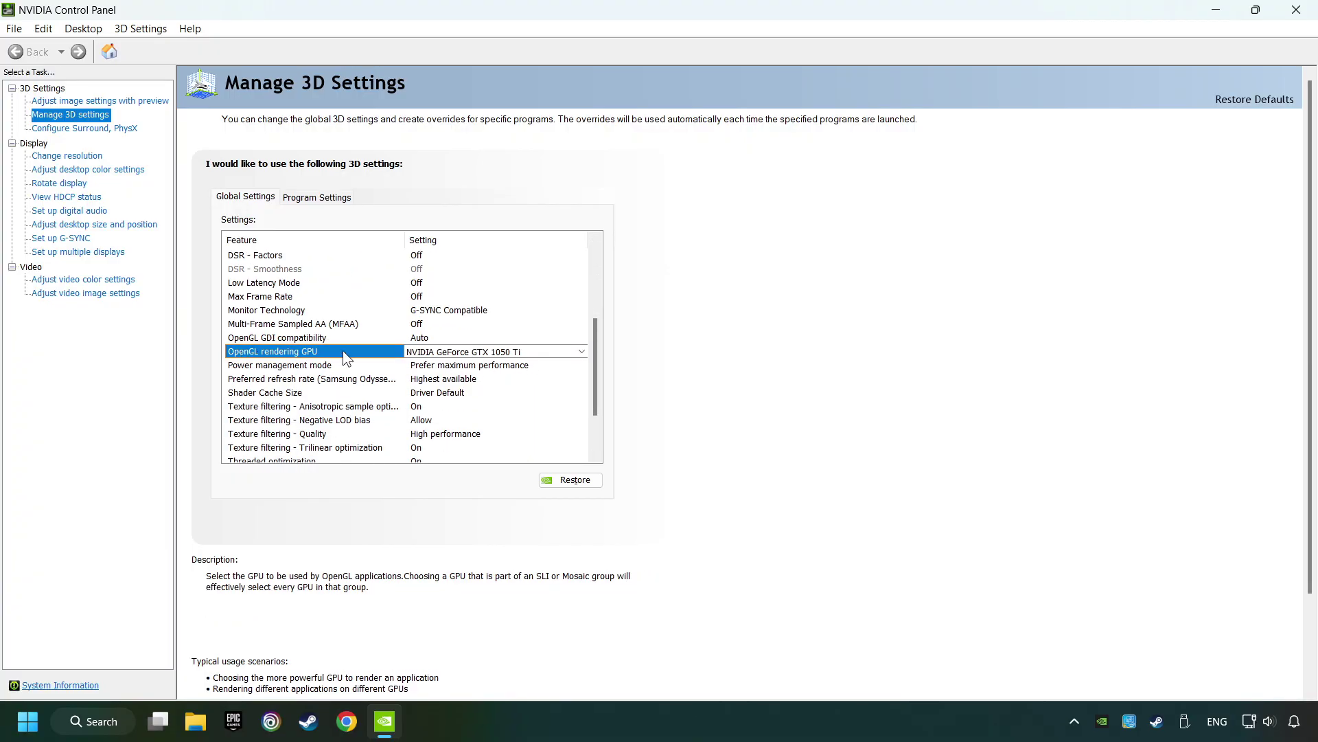
pyautogui.click(487, 351)
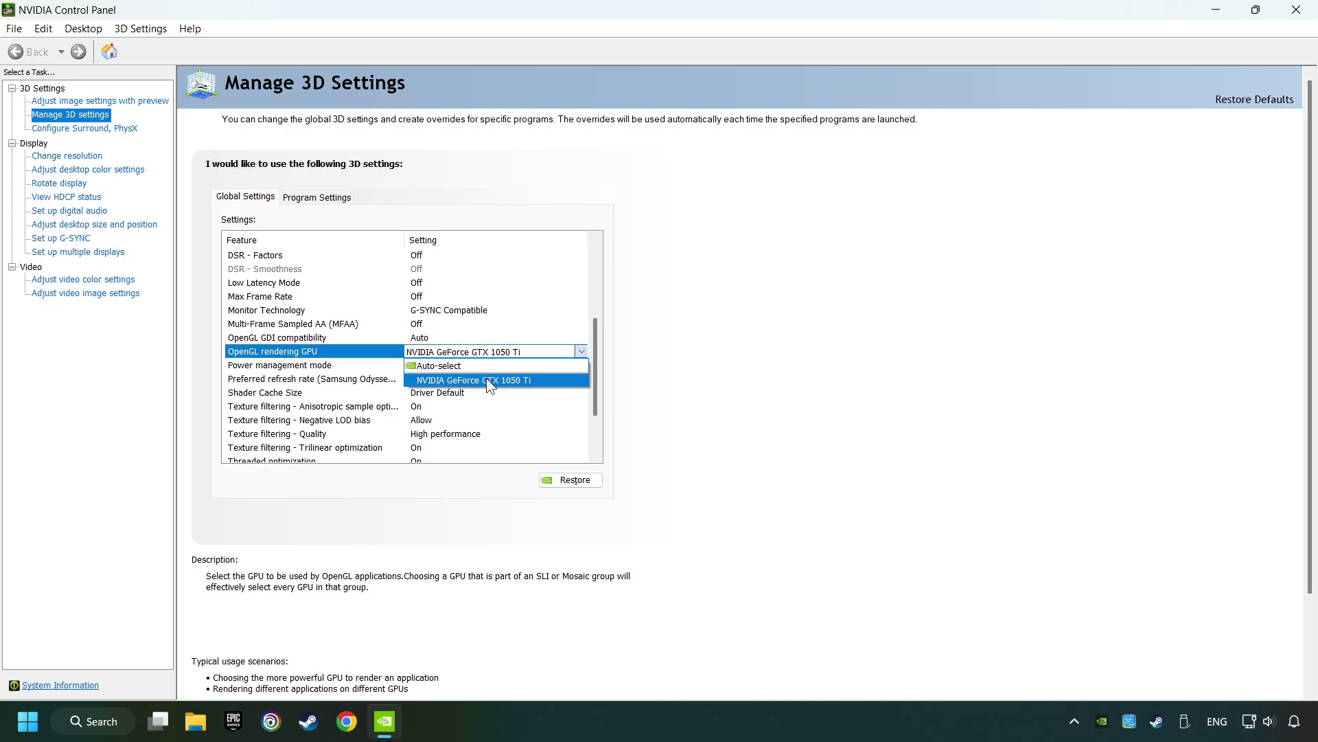
pyautogui.click(508, 377)
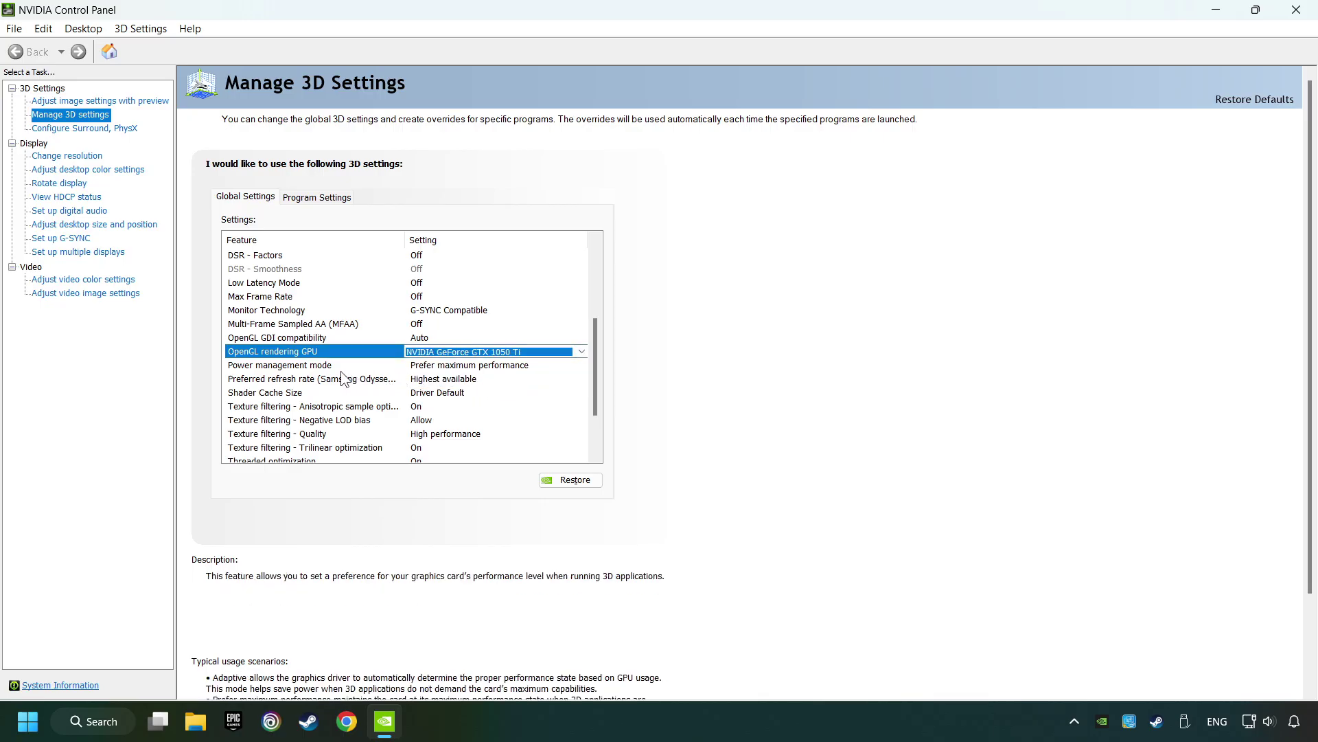
pyautogui.click(304, 369)
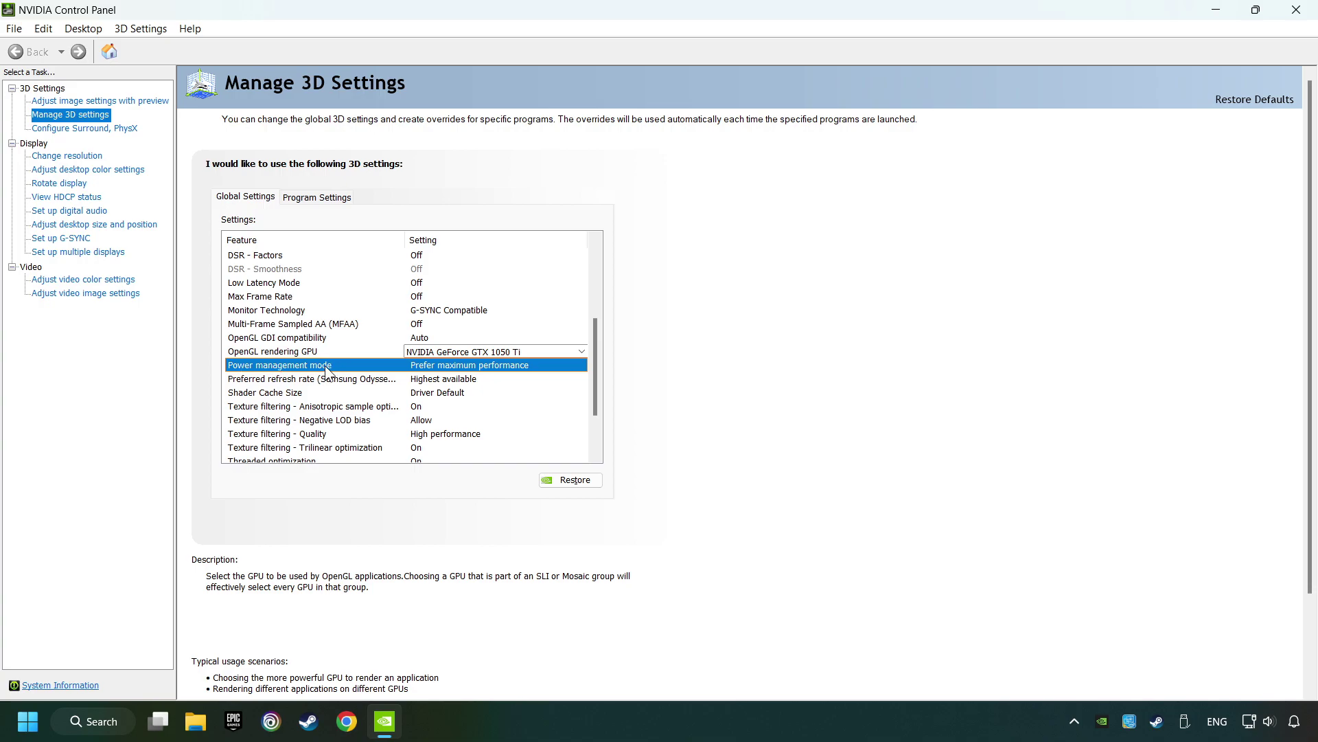
pyautogui.click(450, 368)
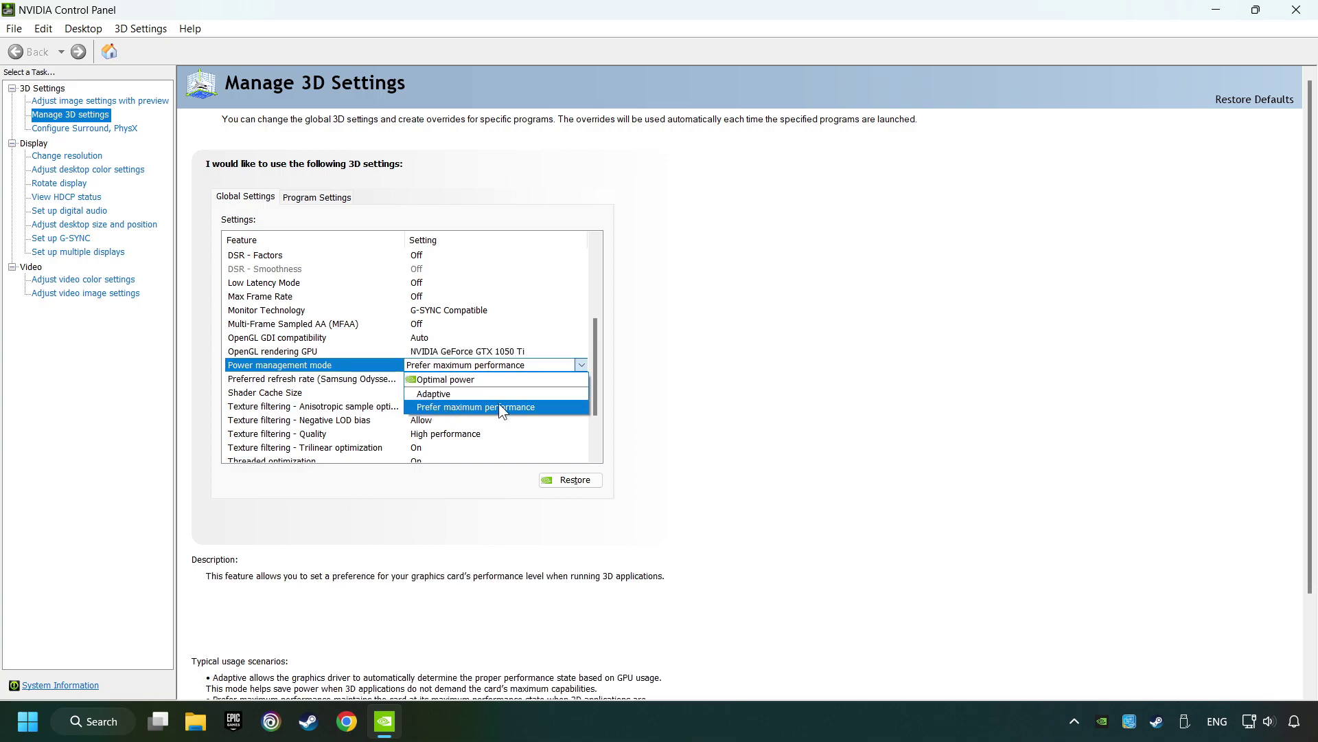
pyautogui.click(475, 407)
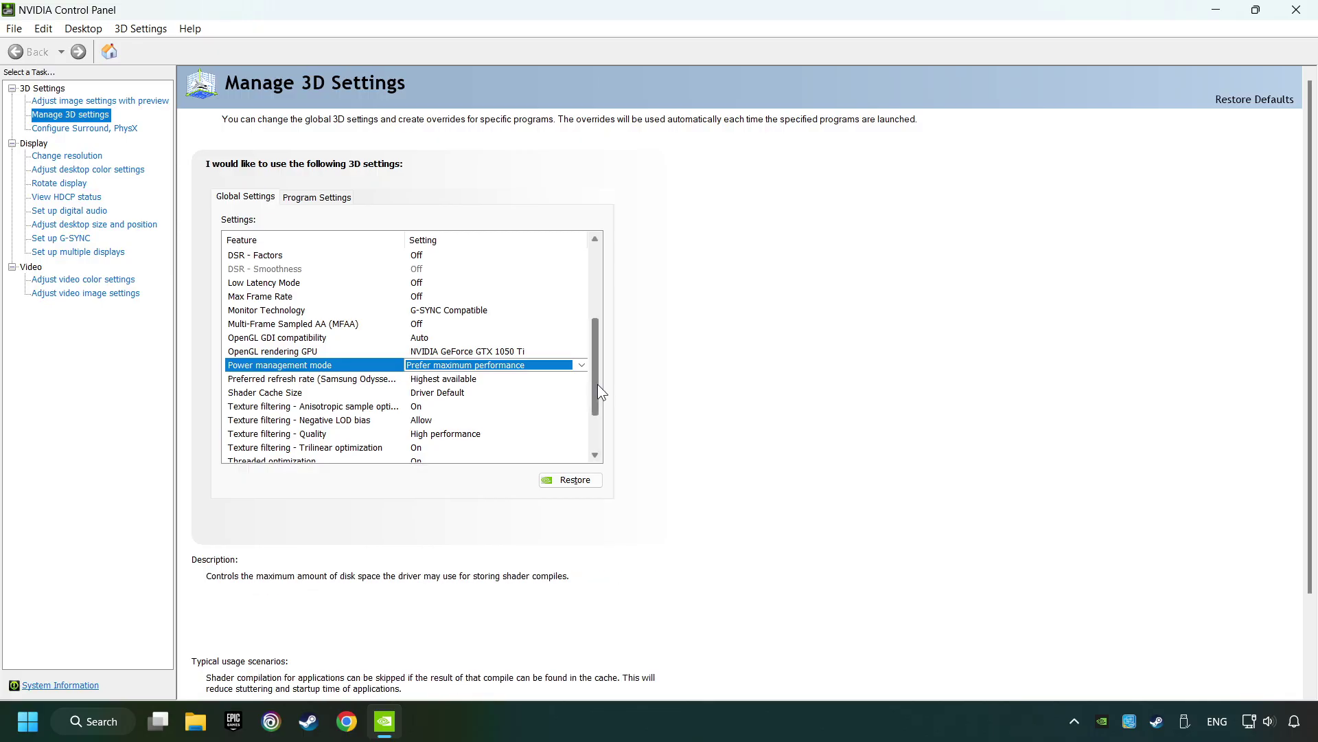
# Step: Set Texture filtering - Quality to High performance and Vertical sync to Off, then apply
pyautogui.moveTo(597, 385); pyautogui.dragTo(596, 409)
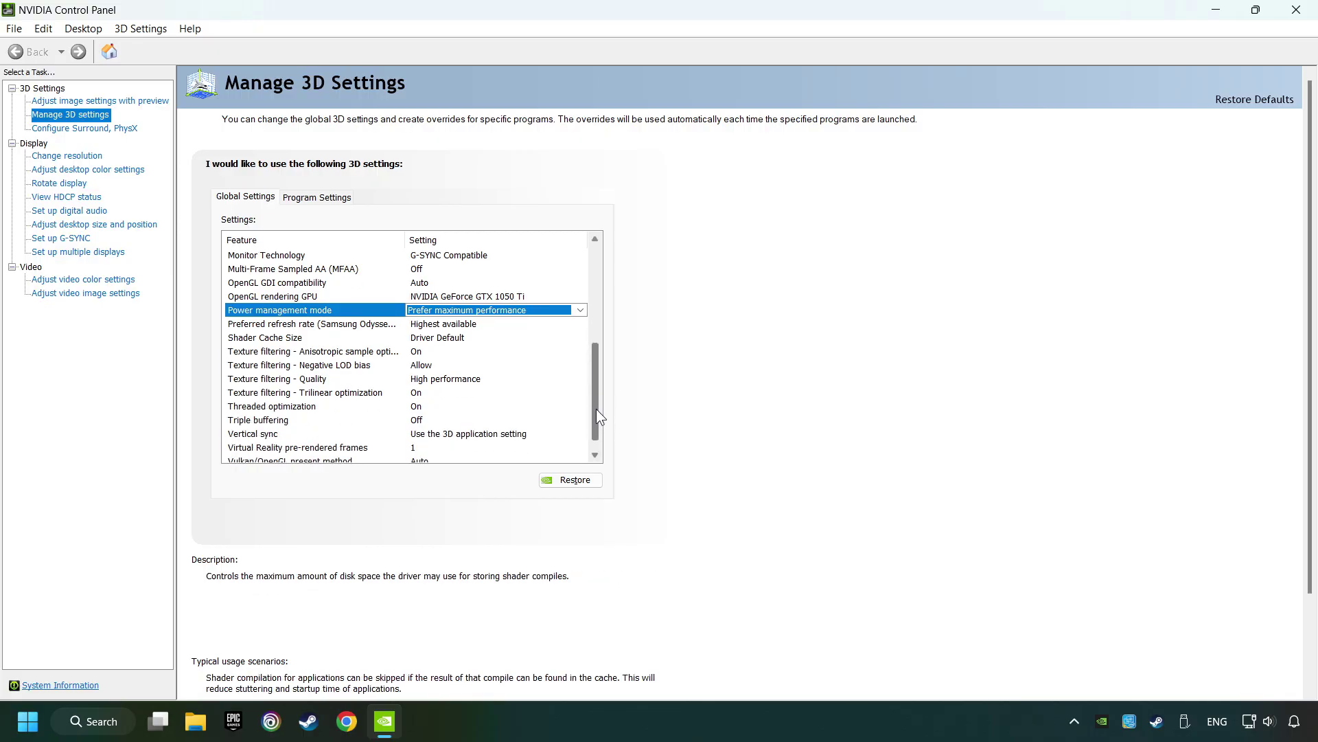
pyautogui.click(285, 382)
pyautogui.click(474, 378)
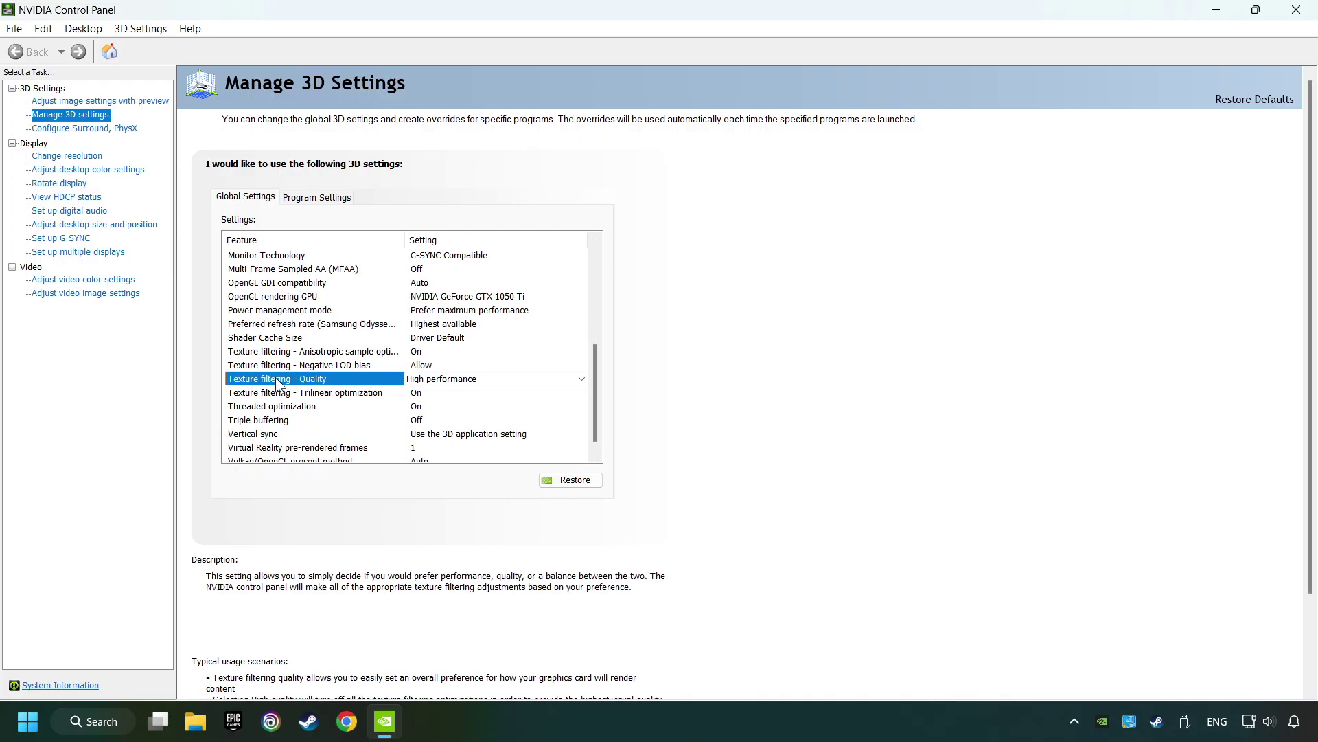
pyautogui.click(474, 378)
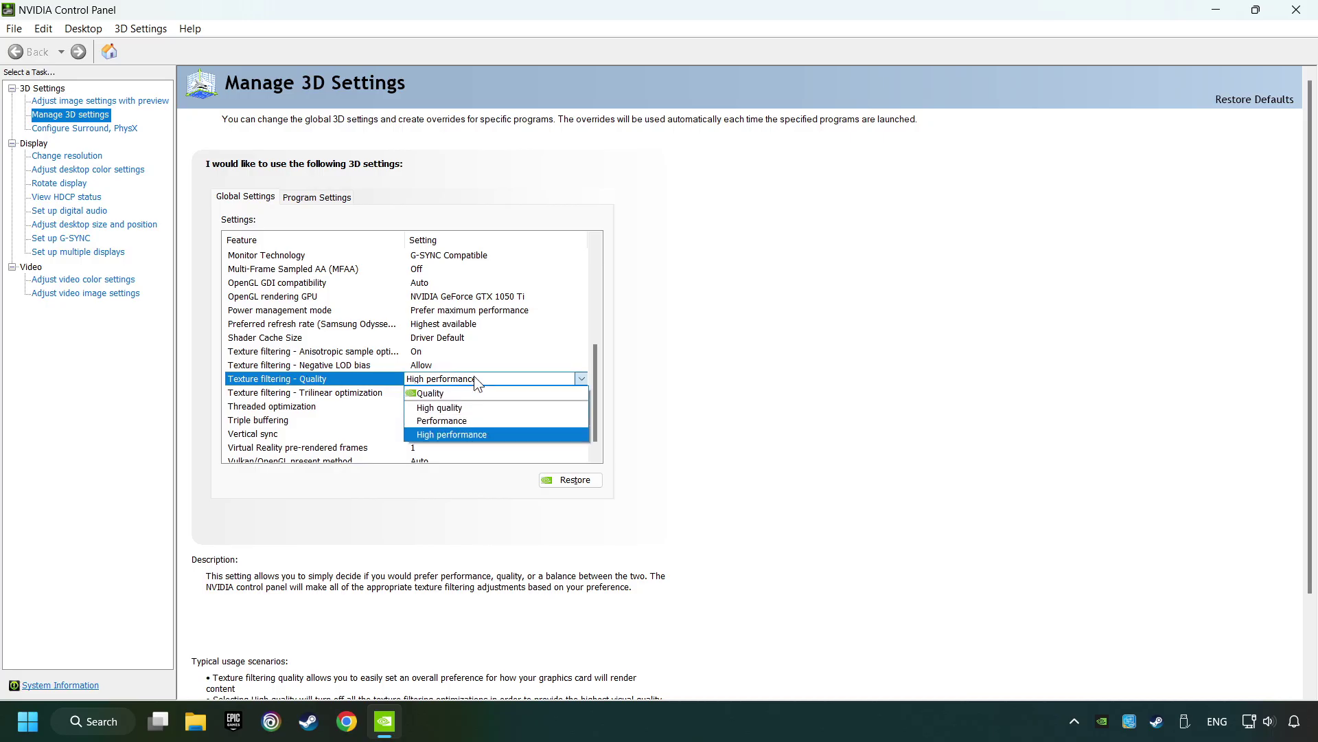
pyautogui.click(489, 434)
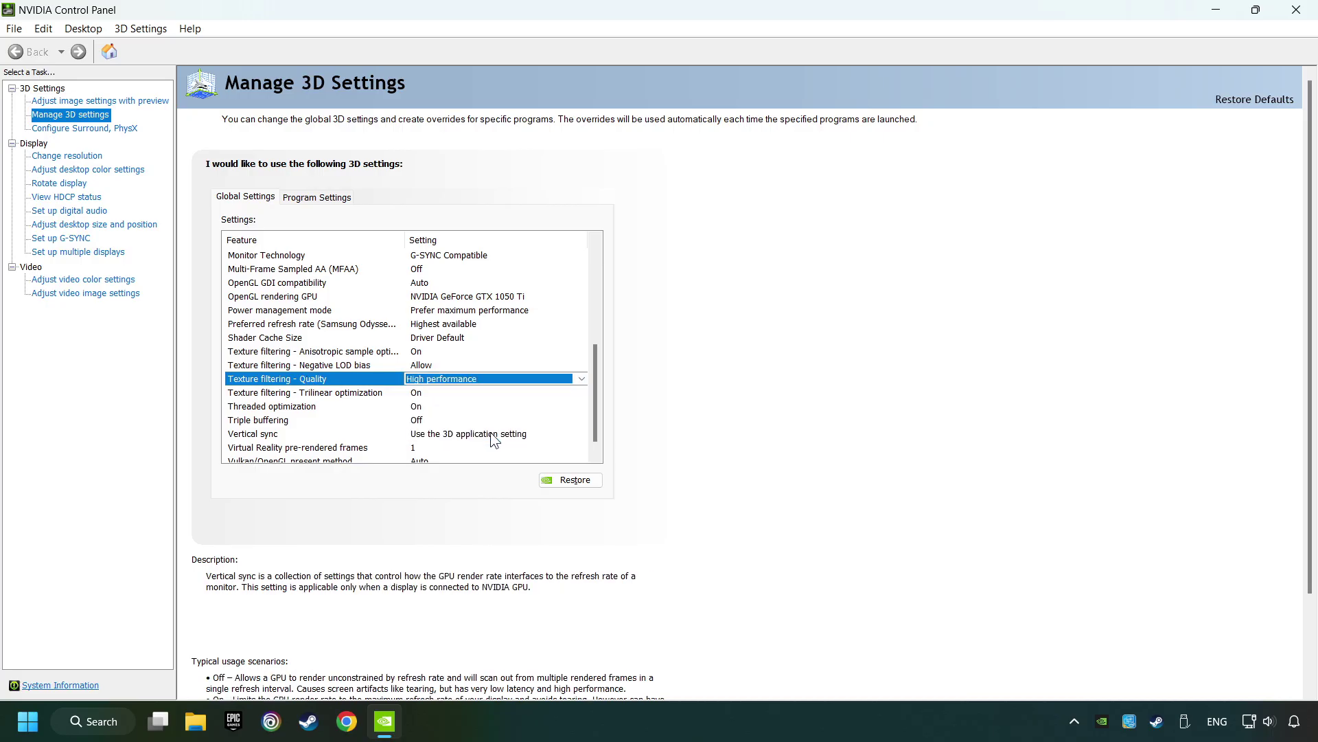
pyautogui.scroll(-1, 596, 381)
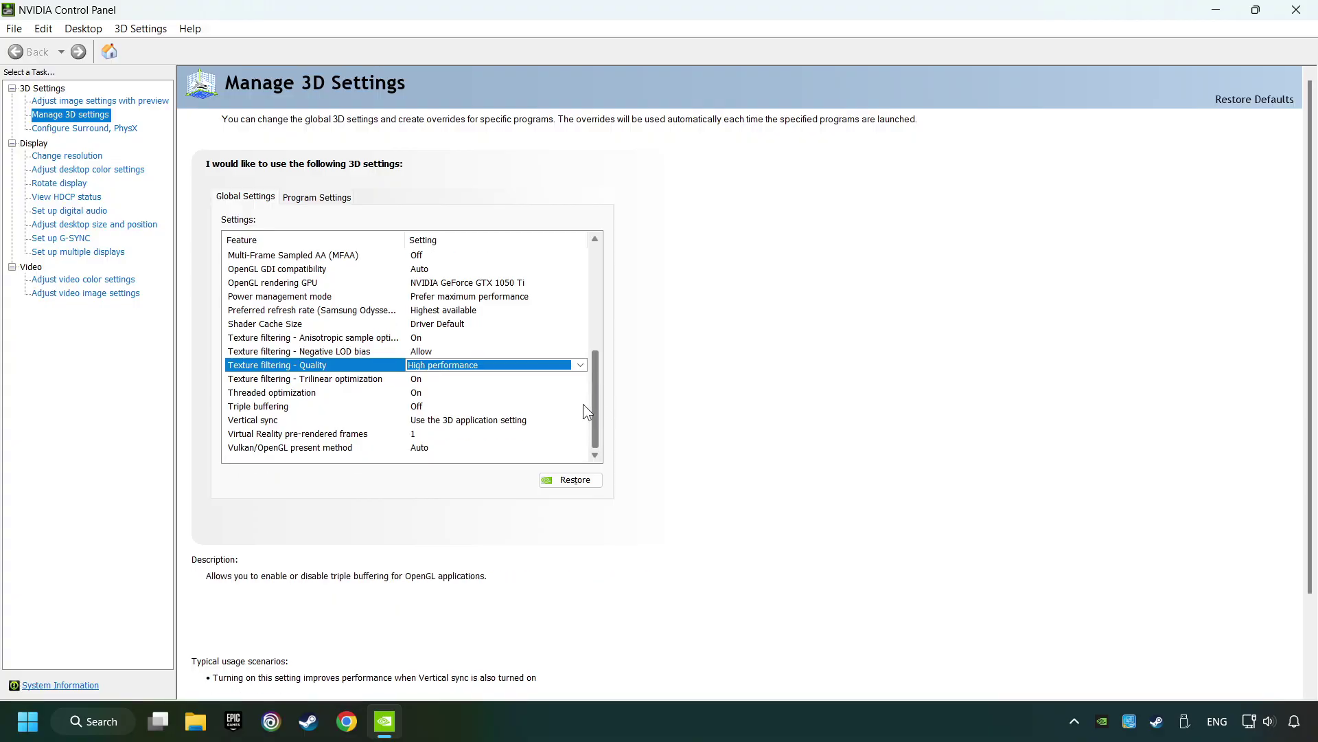
pyautogui.click(452, 420)
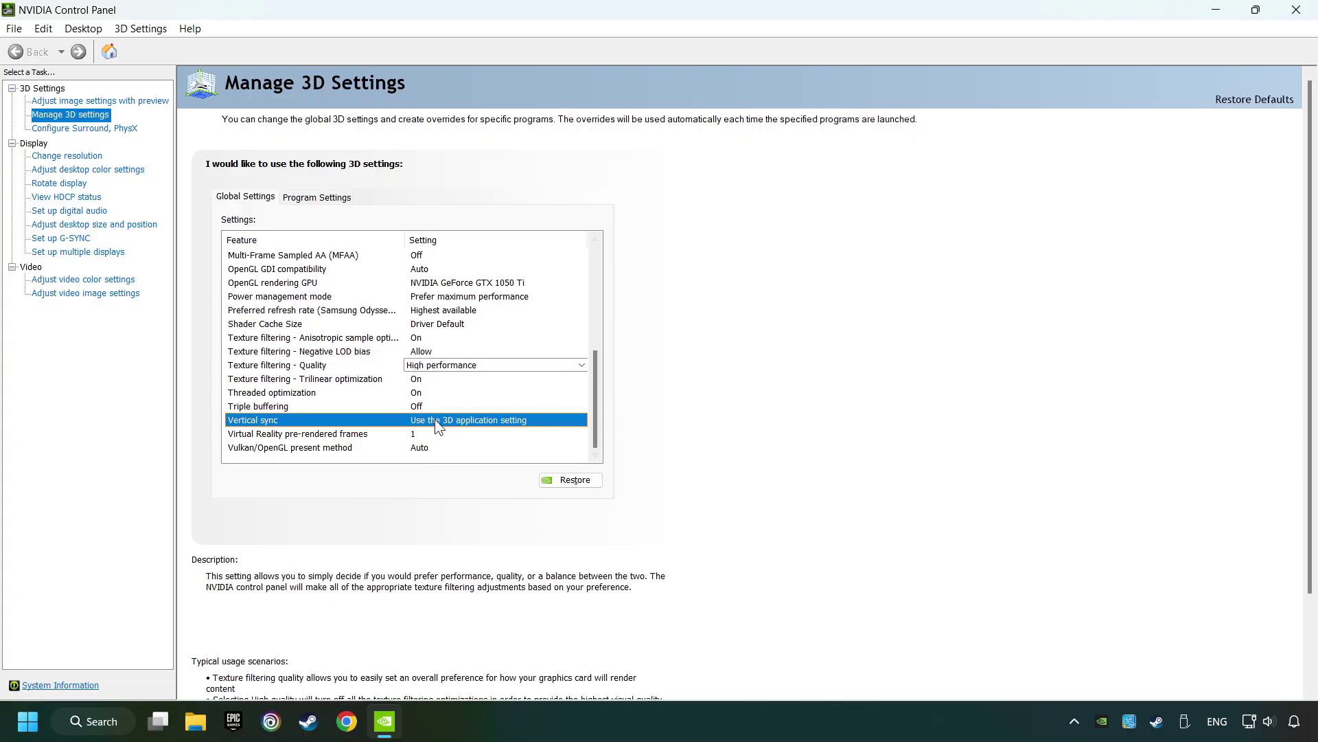
pyautogui.click(434, 419)
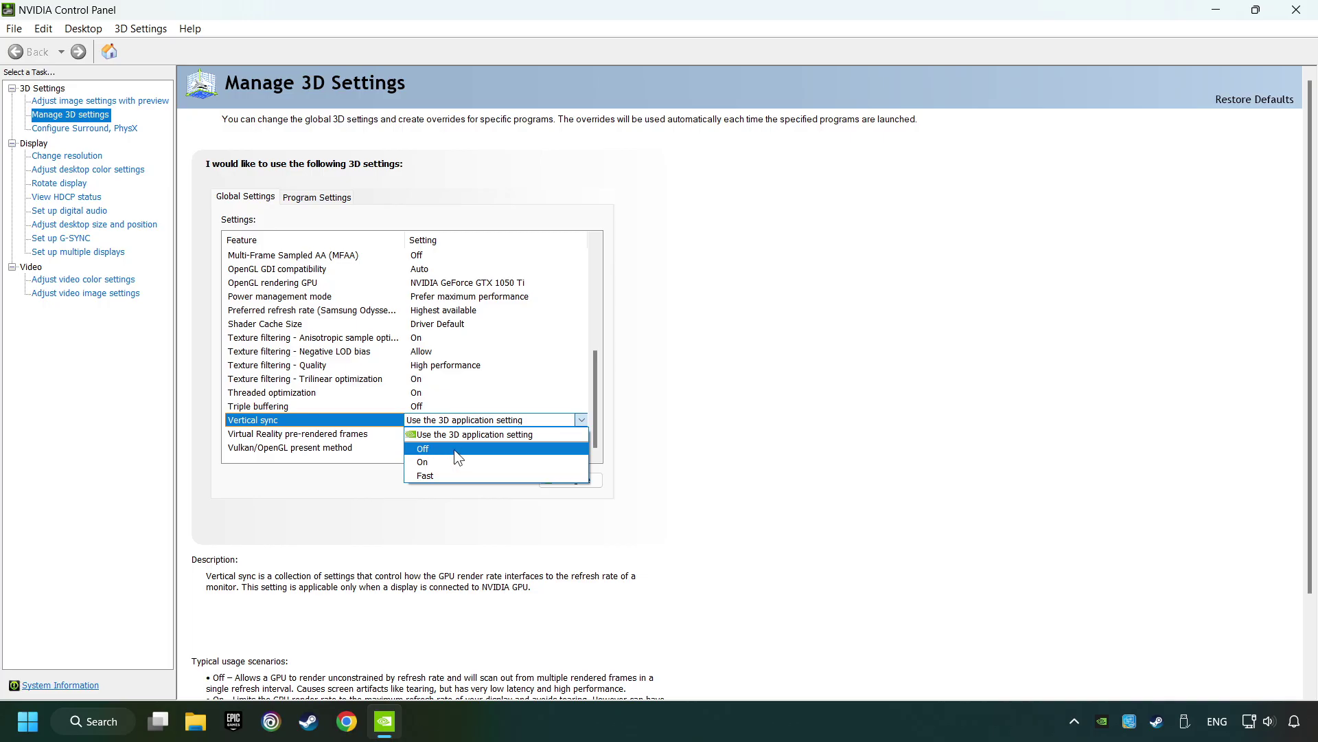
pyautogui.click(455, 449)
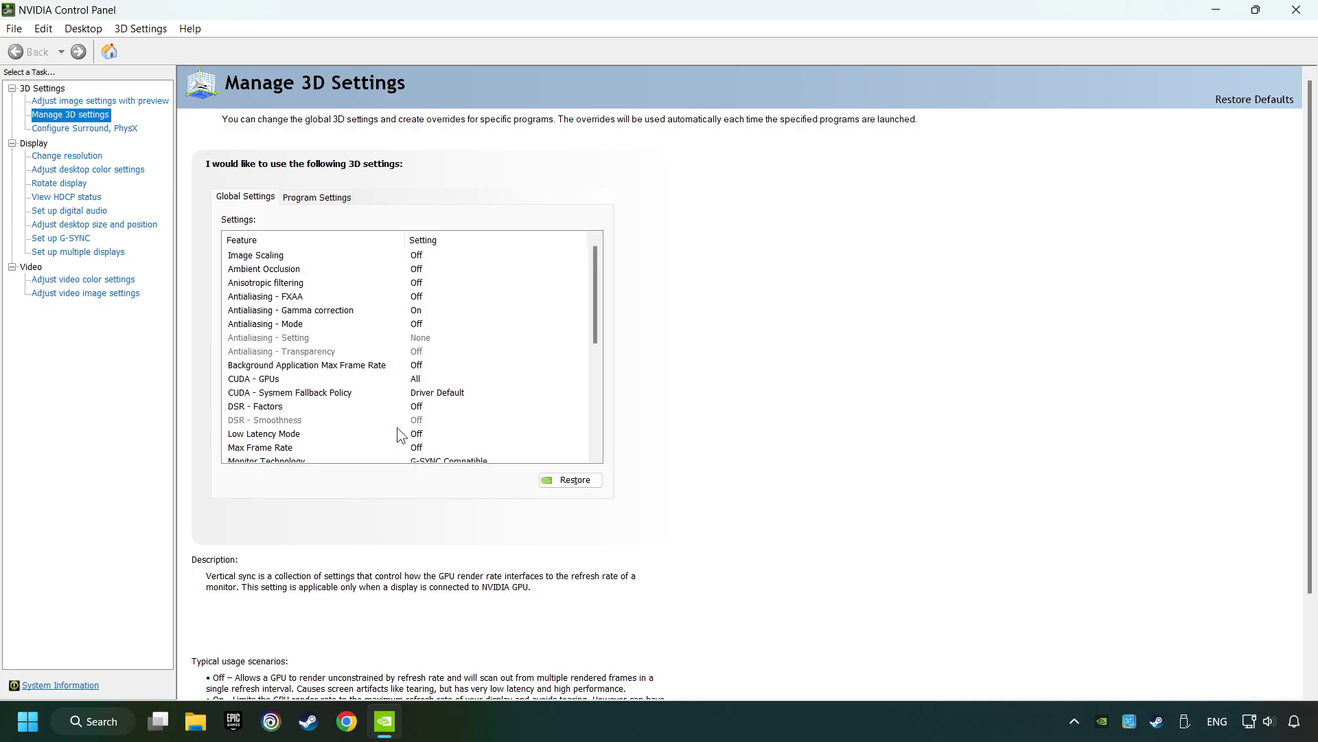
pyautogui.scroll(-2, 598, 344)
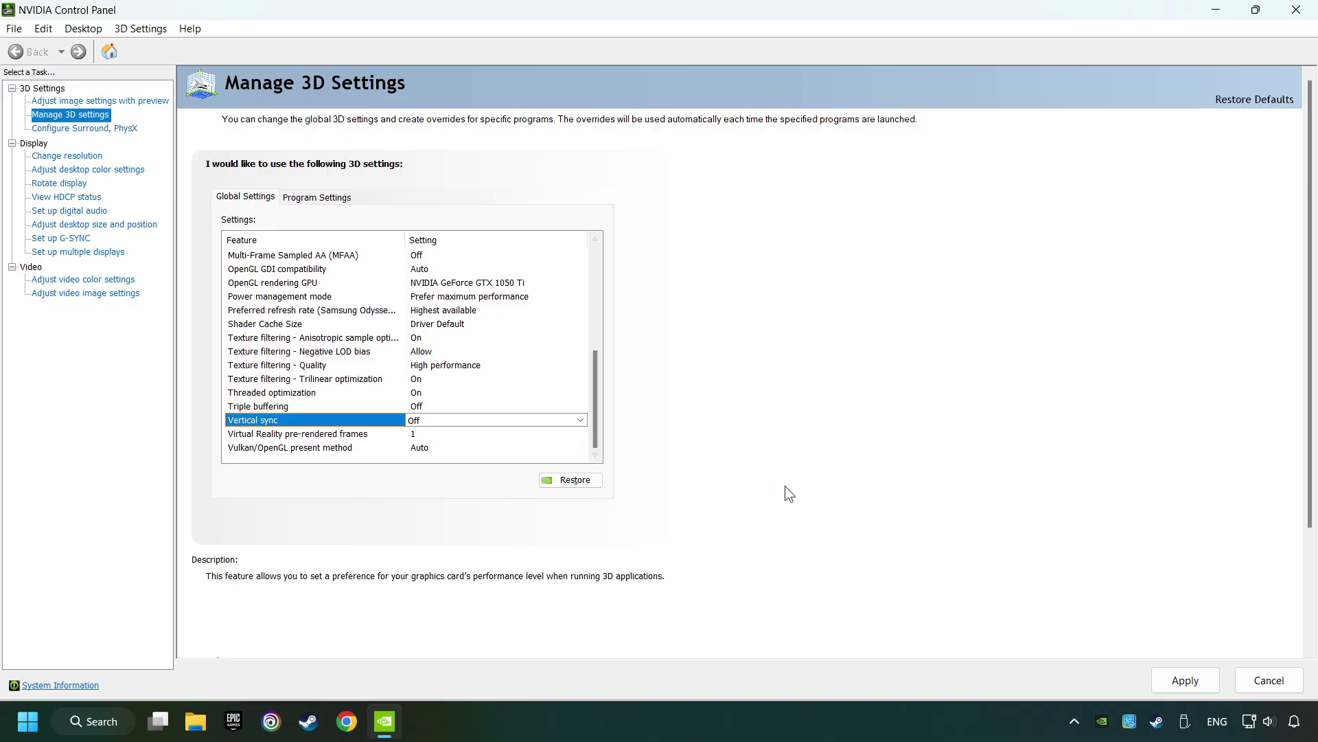
pyautogui.click(1177, 674)
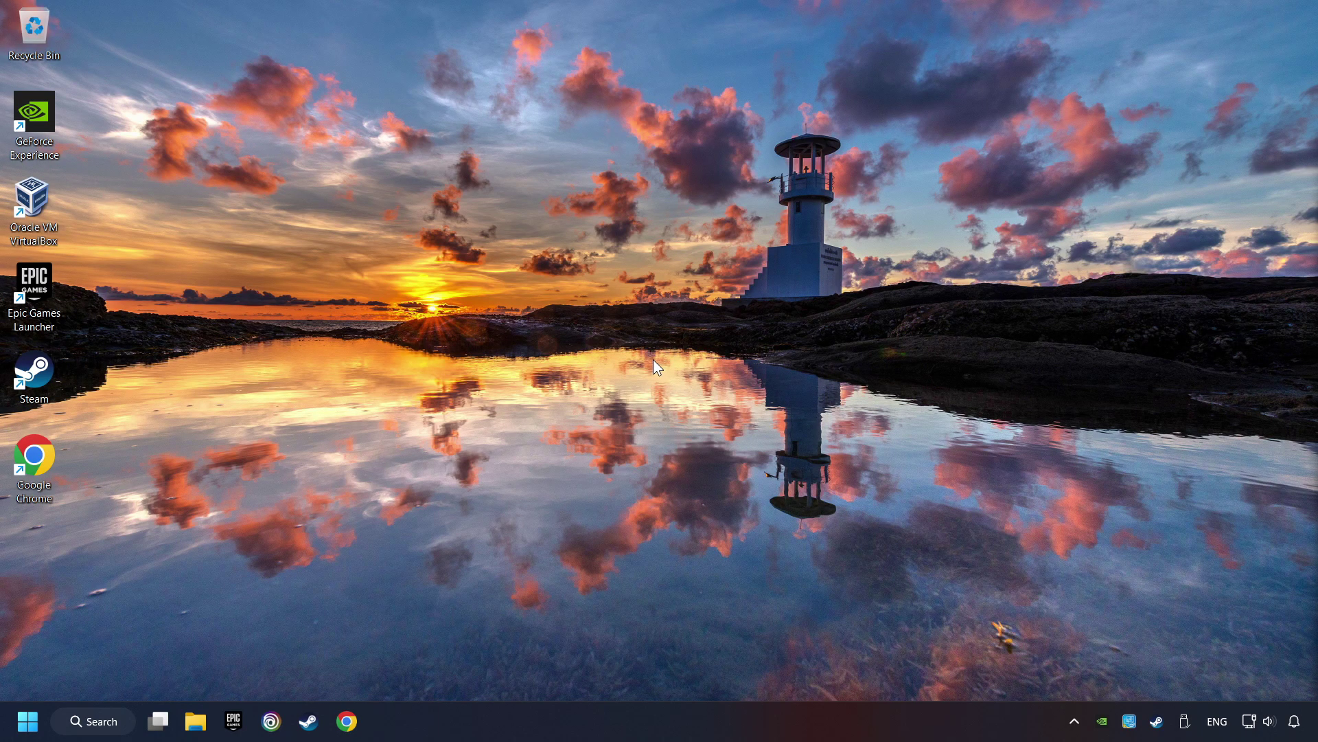
# Step: Launch System Configuration via 'msc' search and open the Boot tab's Advanced options
pyautogui.click(109, 721)
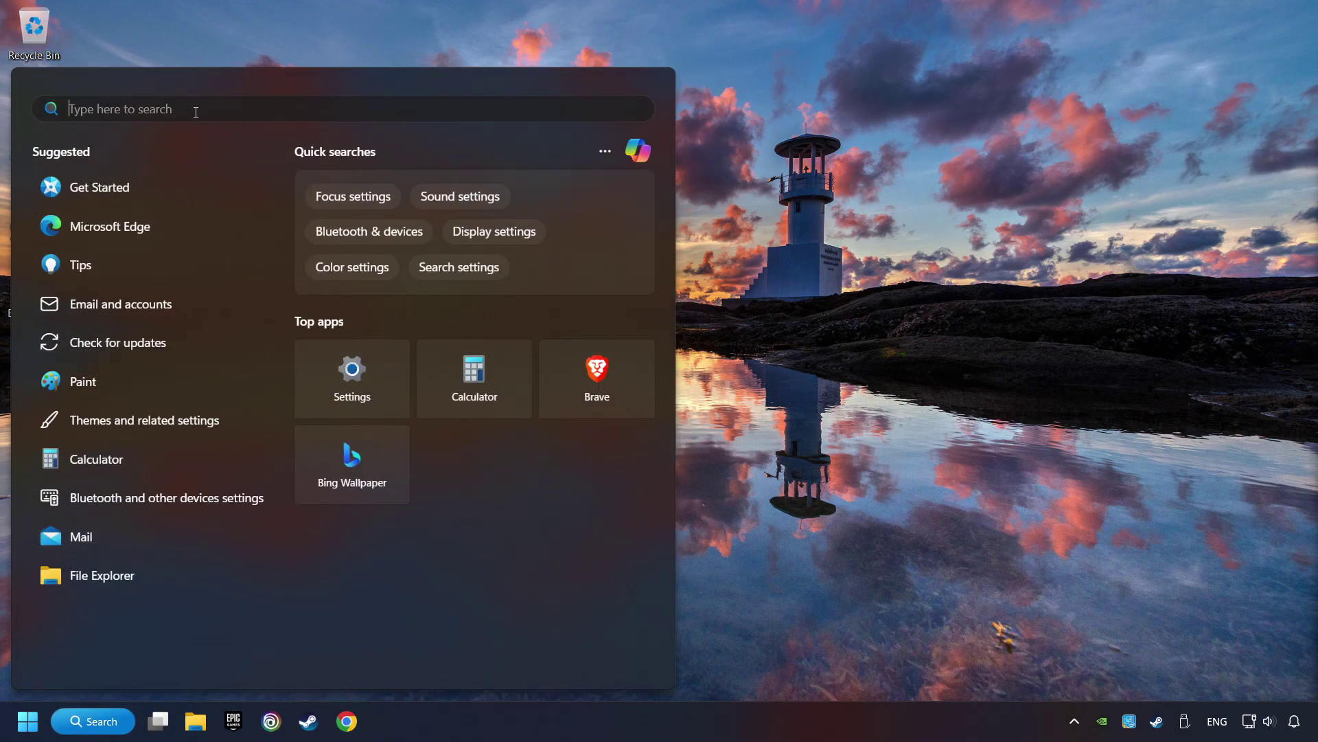
pyautogui.write('msc')
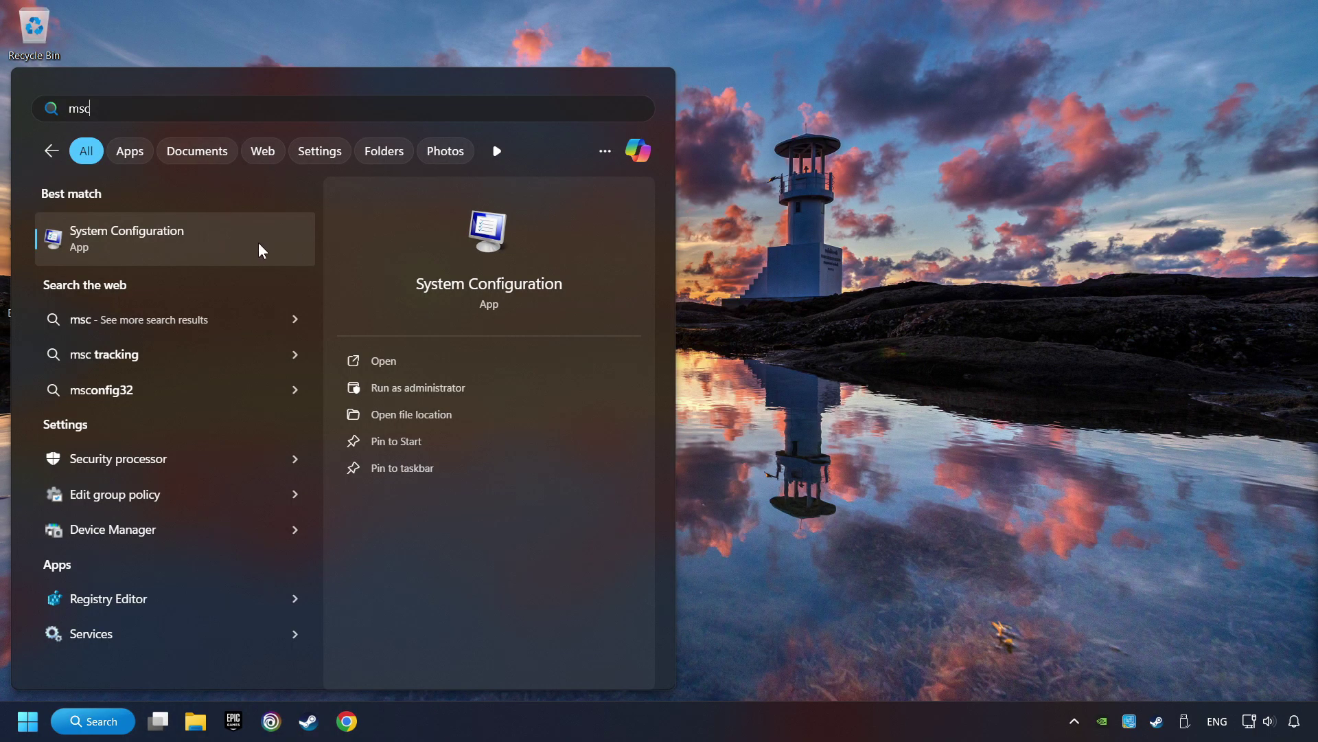
pyautogui.click(257, 238)
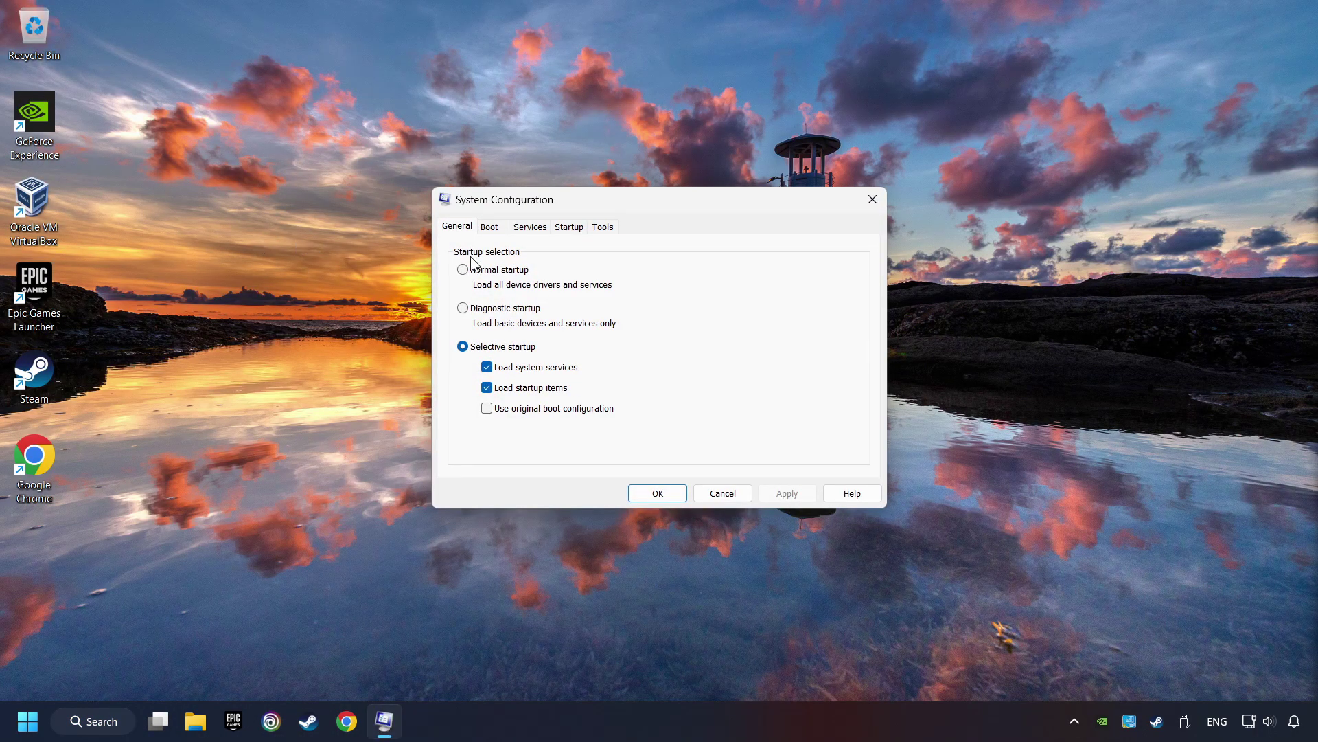
pyautogui.click(492, 230)
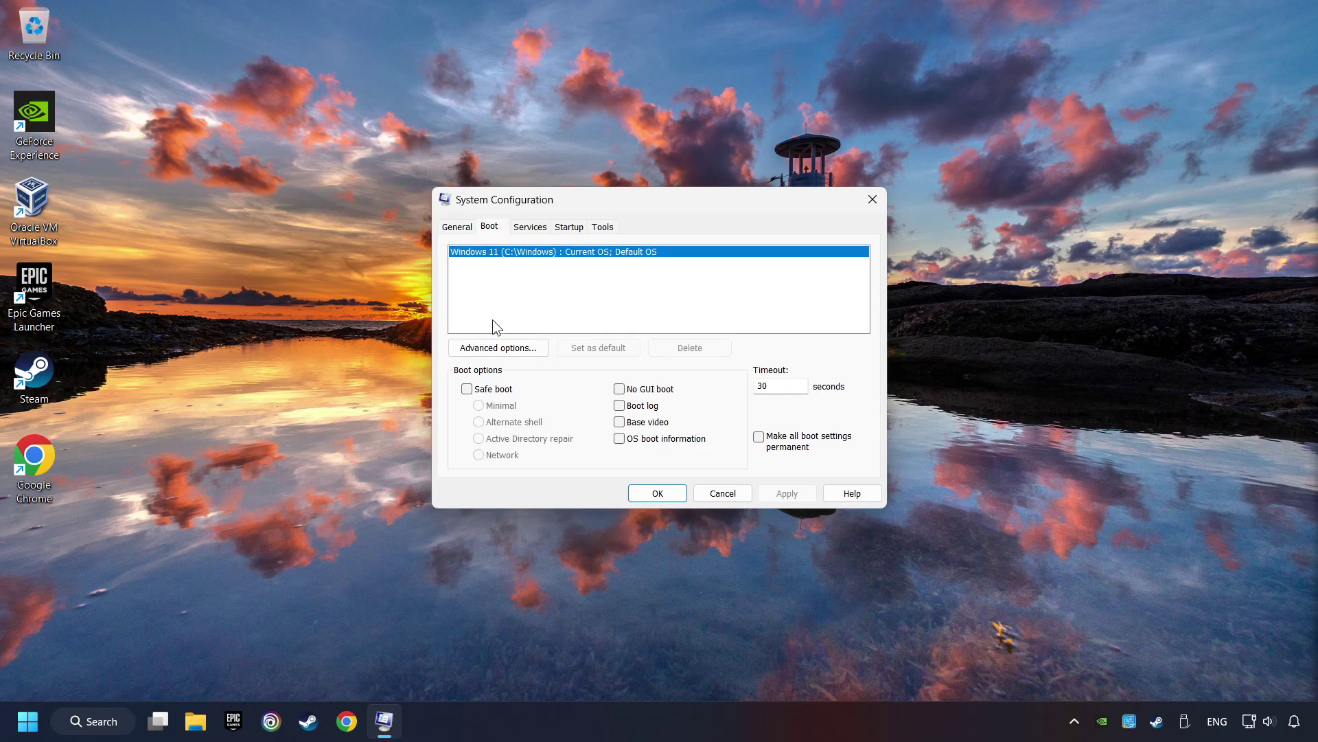
pyautogui.click(545, 351)
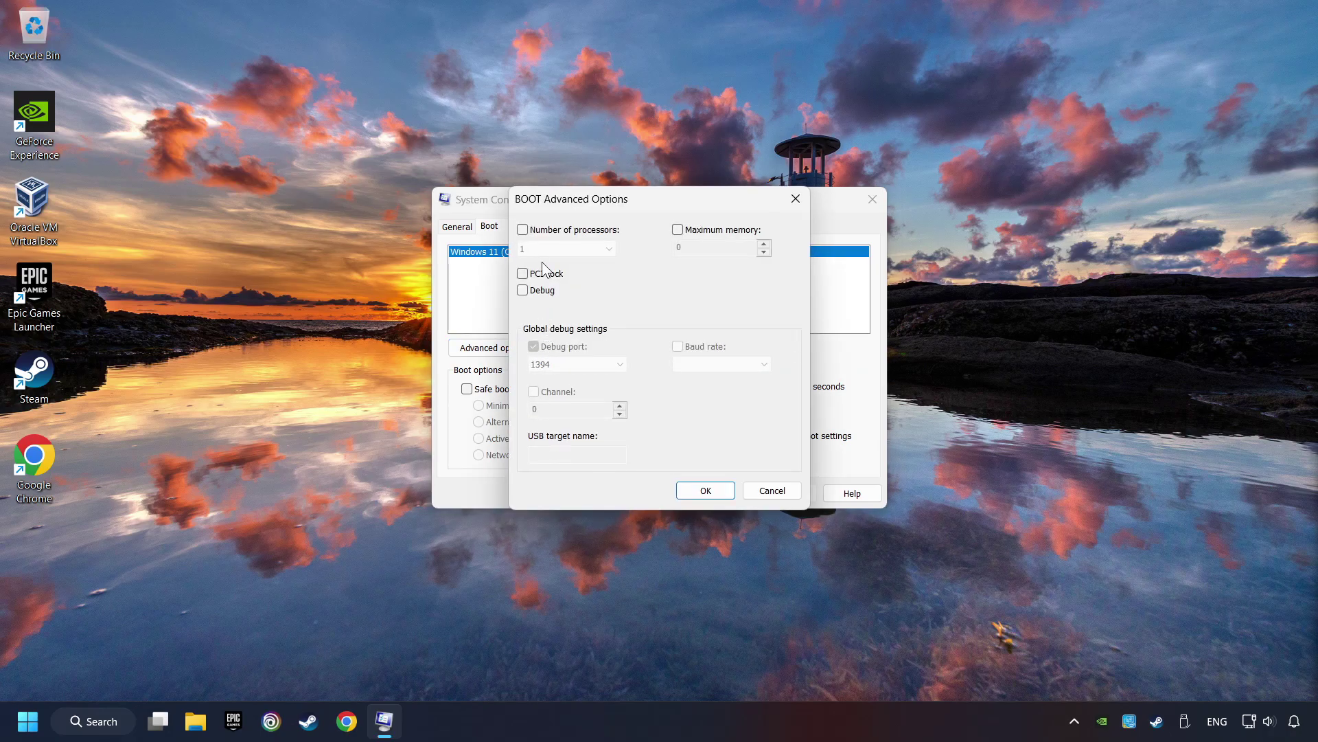
# Step: Set Number of processors to 8, then confirm, apply, and close System Configuration
pyautogui.click(521, 232)
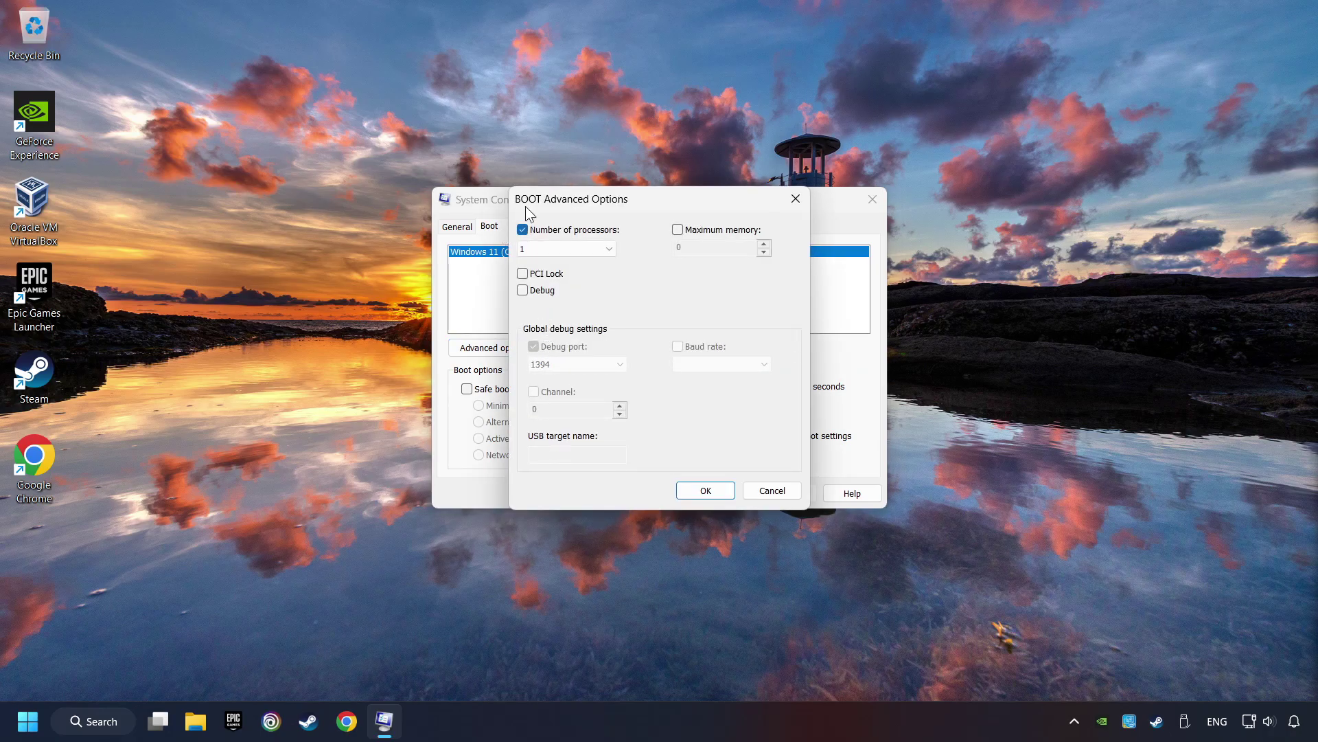
pyautogui.click(566, 248)
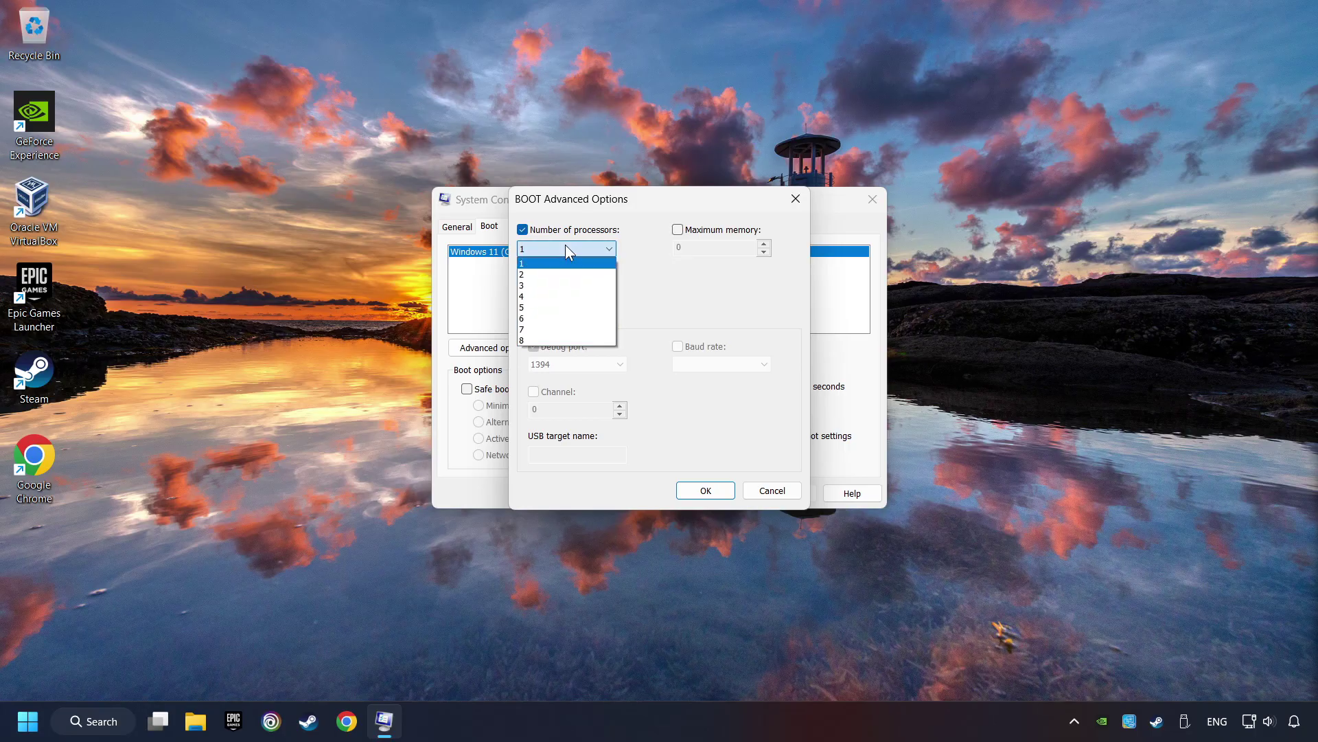
pyautogui.click(538, 340)
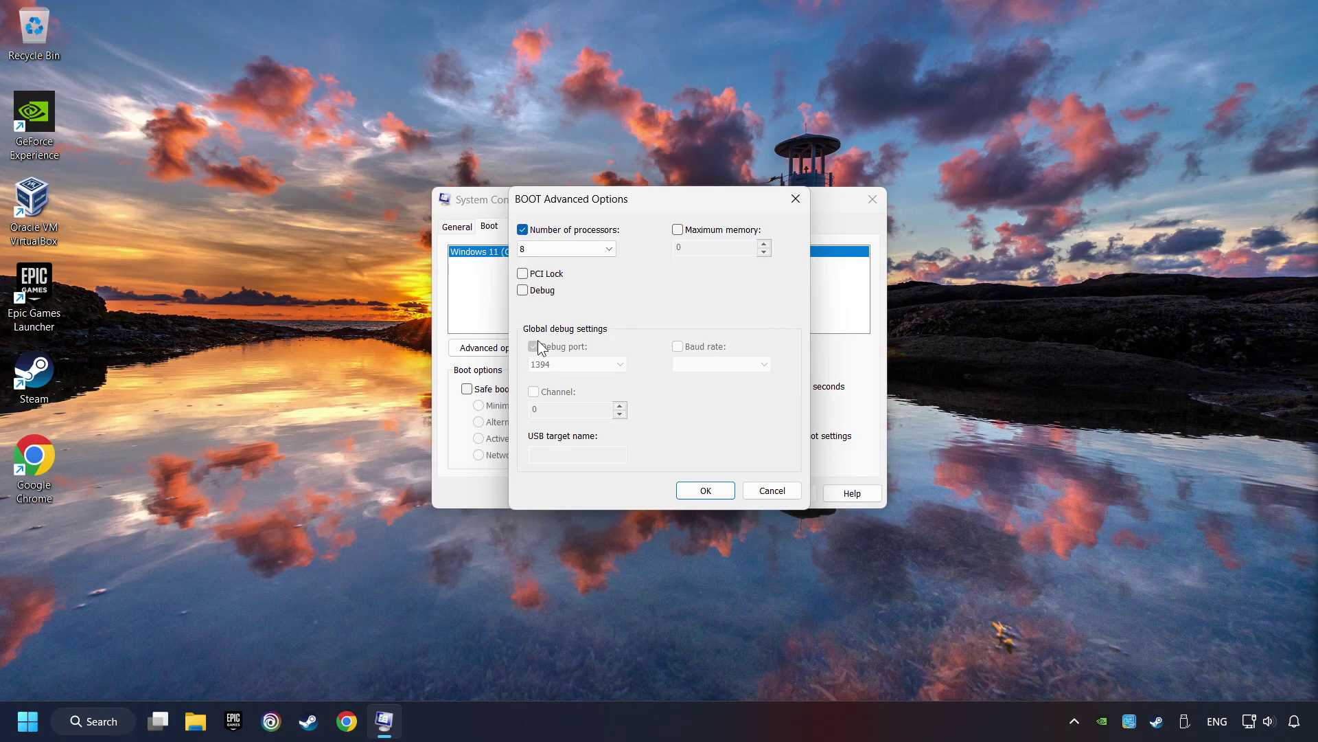
pyautogui.click(703, 490)
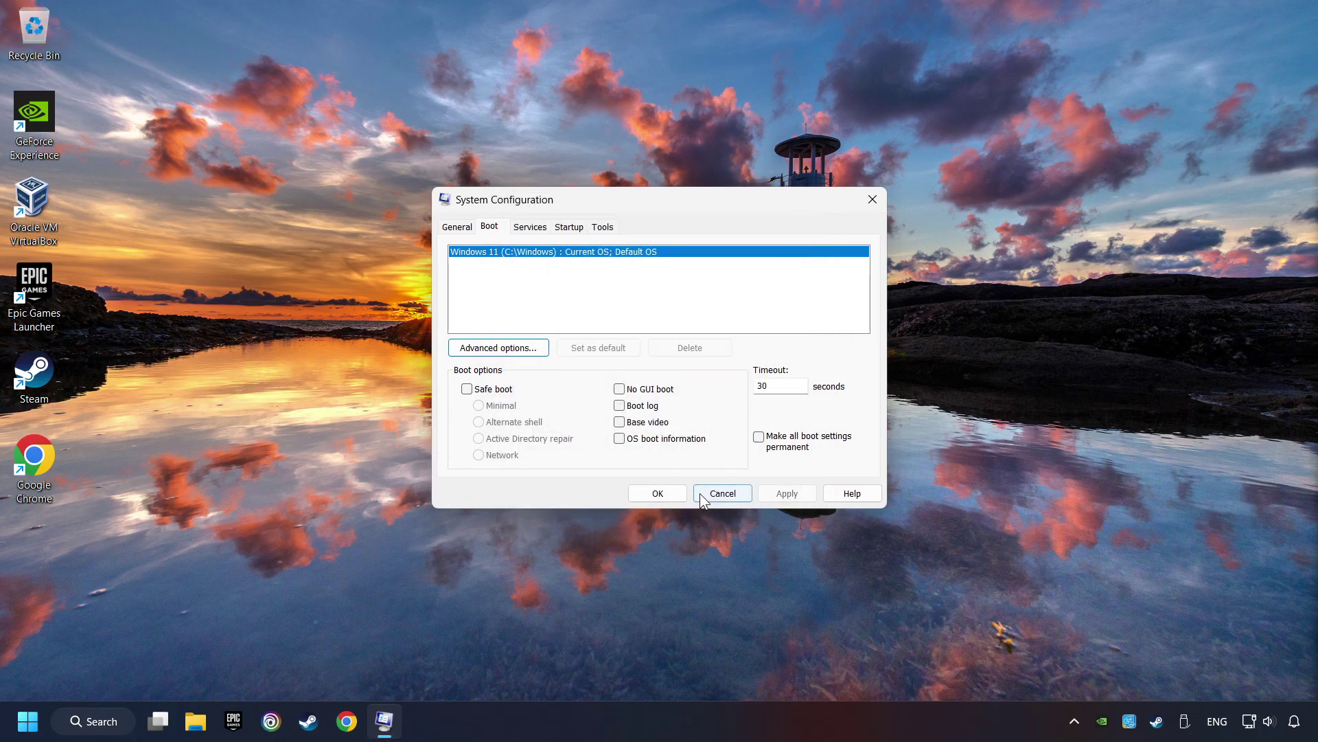
pyautogui.click(785, 494)
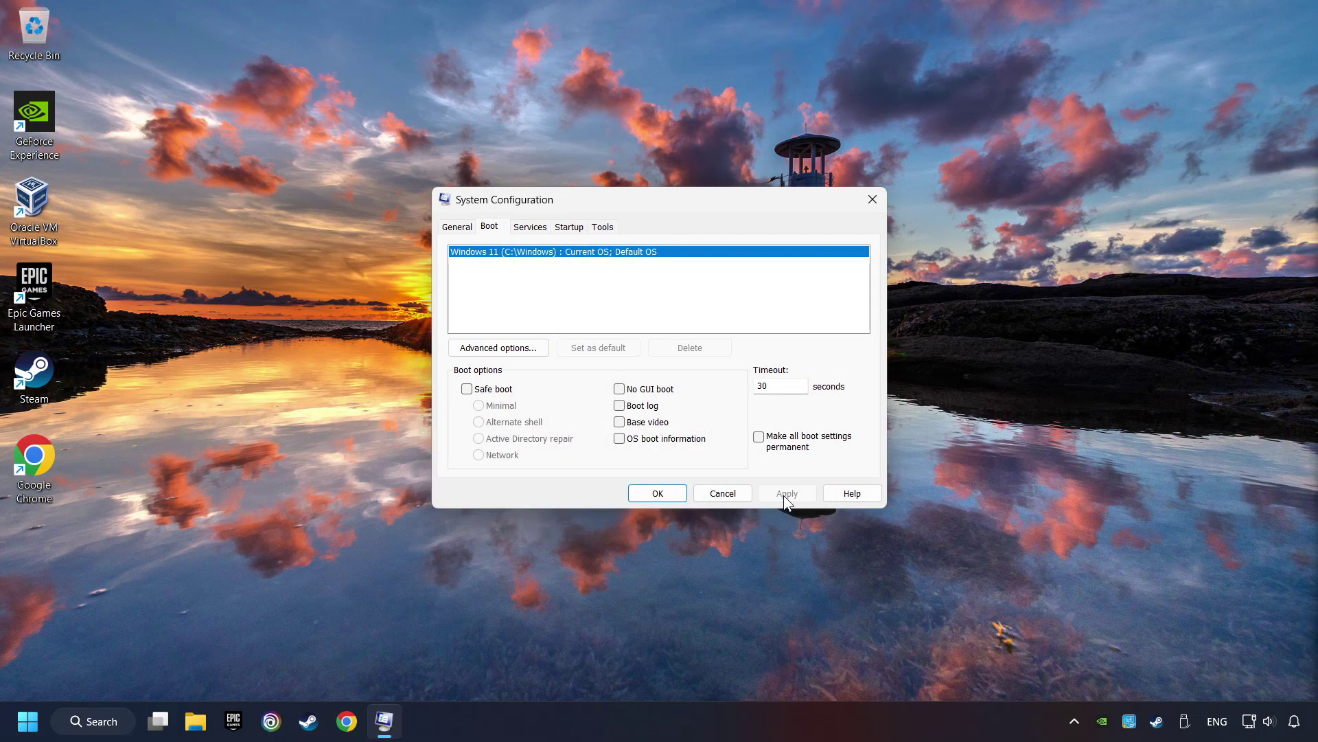
pyautogui.click(657, 493)
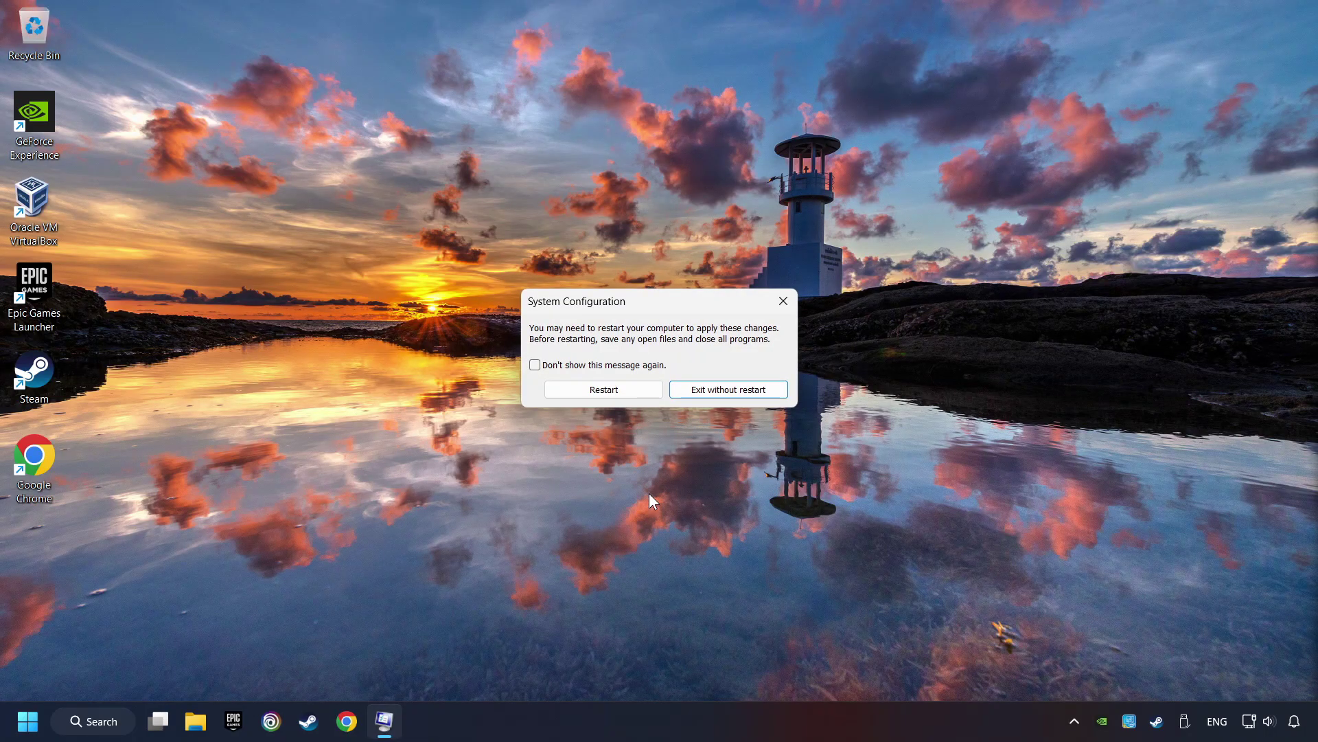
# Step: Skip the restart prompt and open Performance Options via a 'performance' search
pyautogui.click(732, 391)
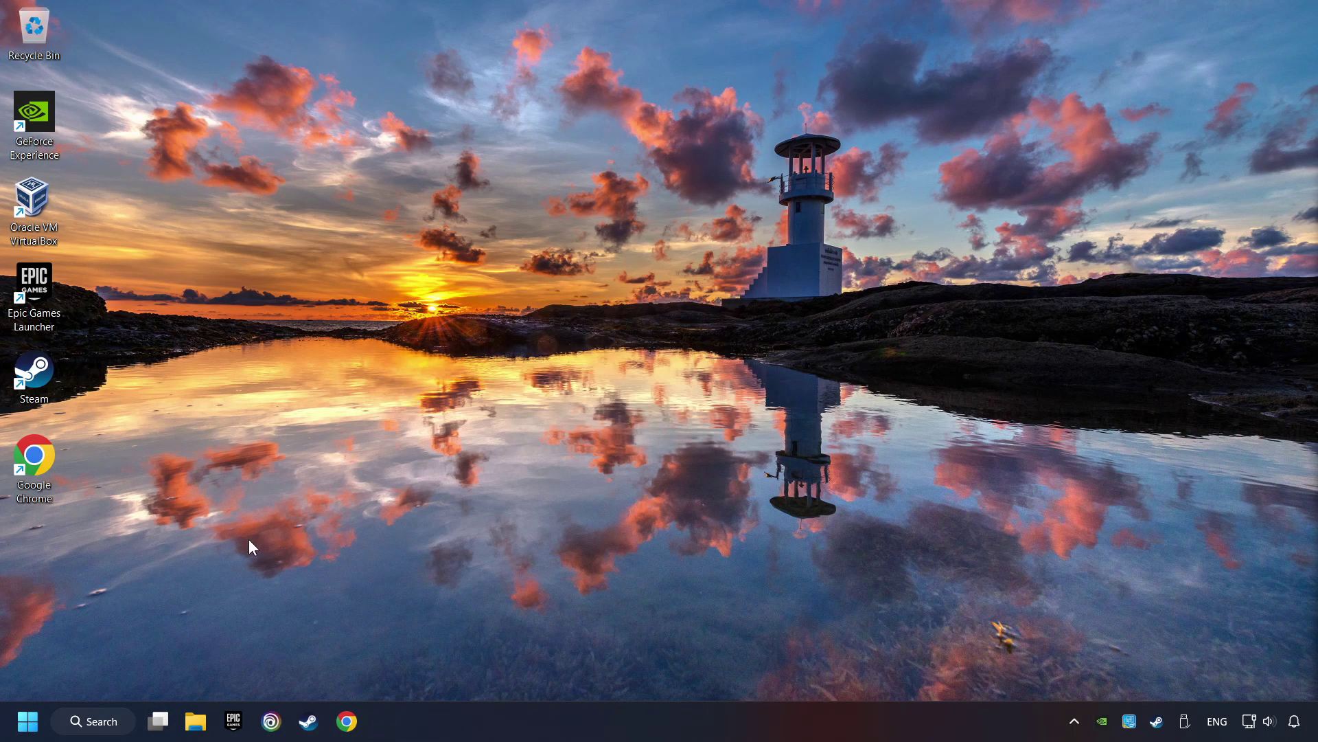
pyautogui.click(120, 724)
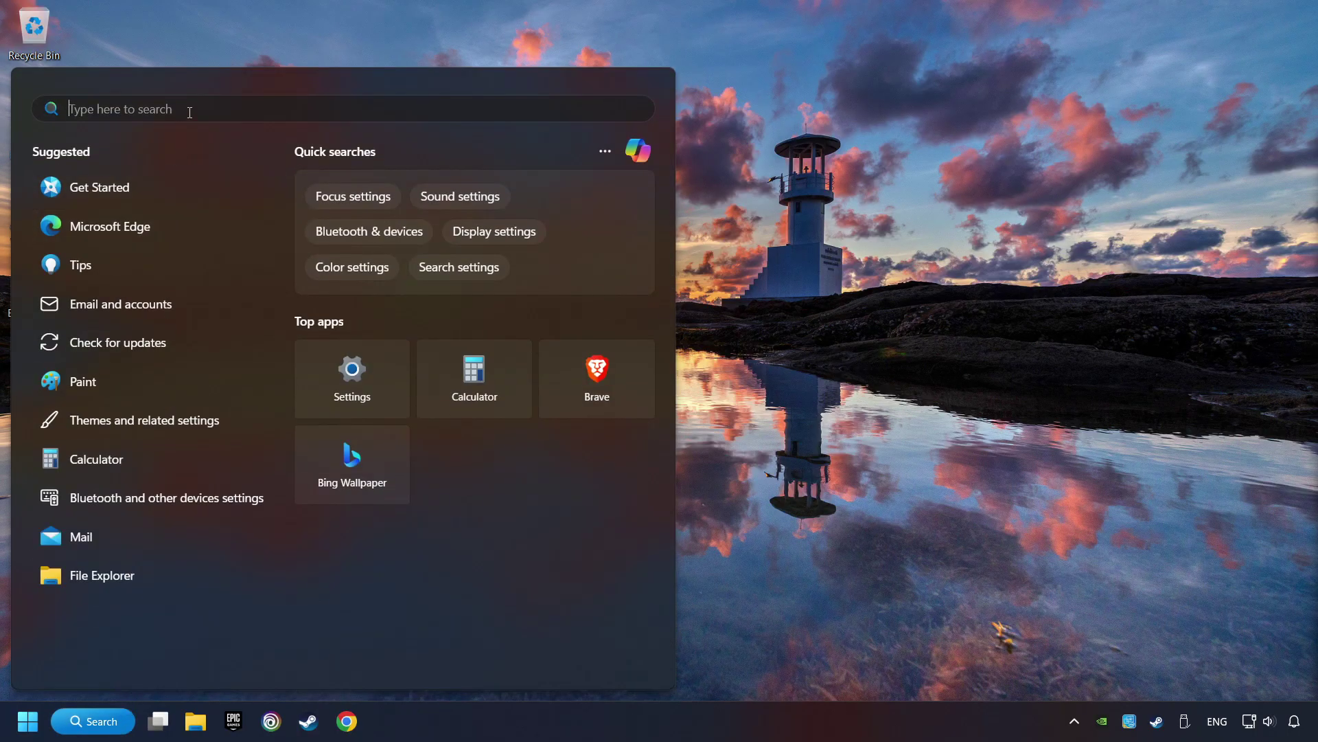
pyautogui.write('performance')
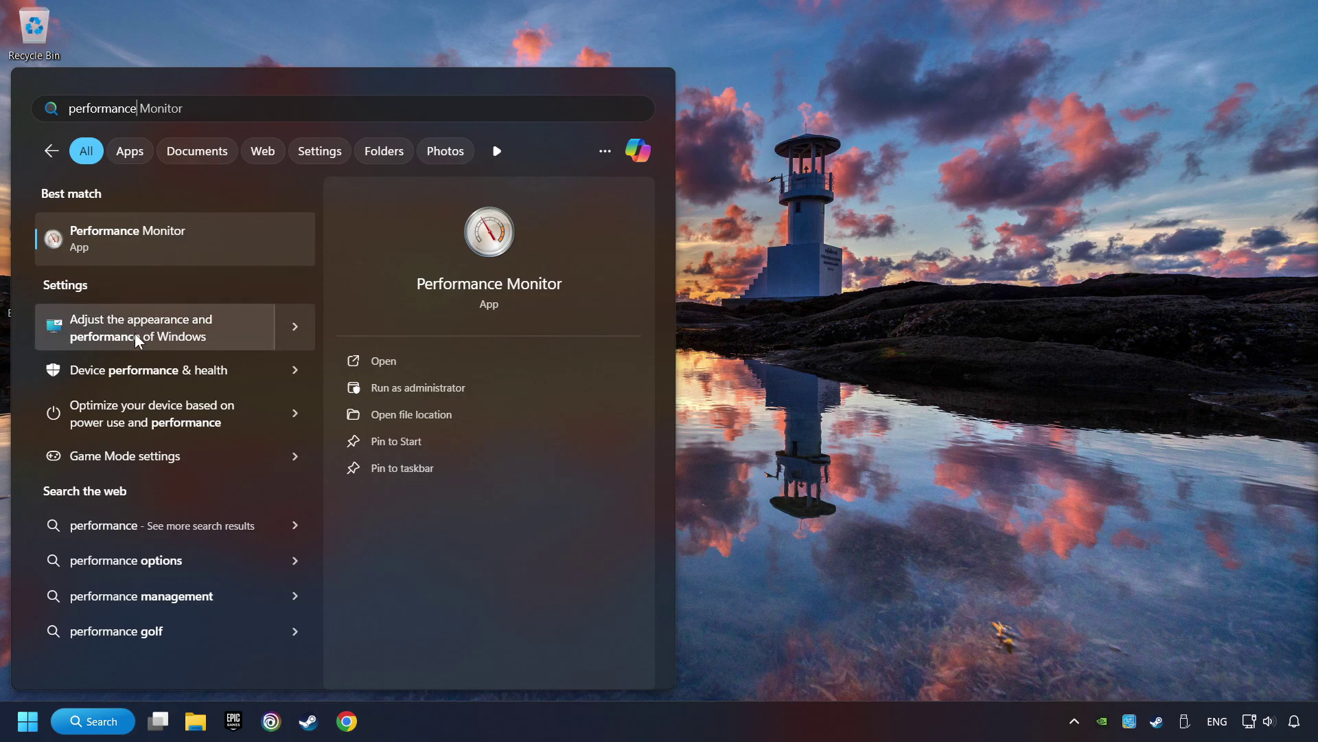
pyautogui.click(228, 327)
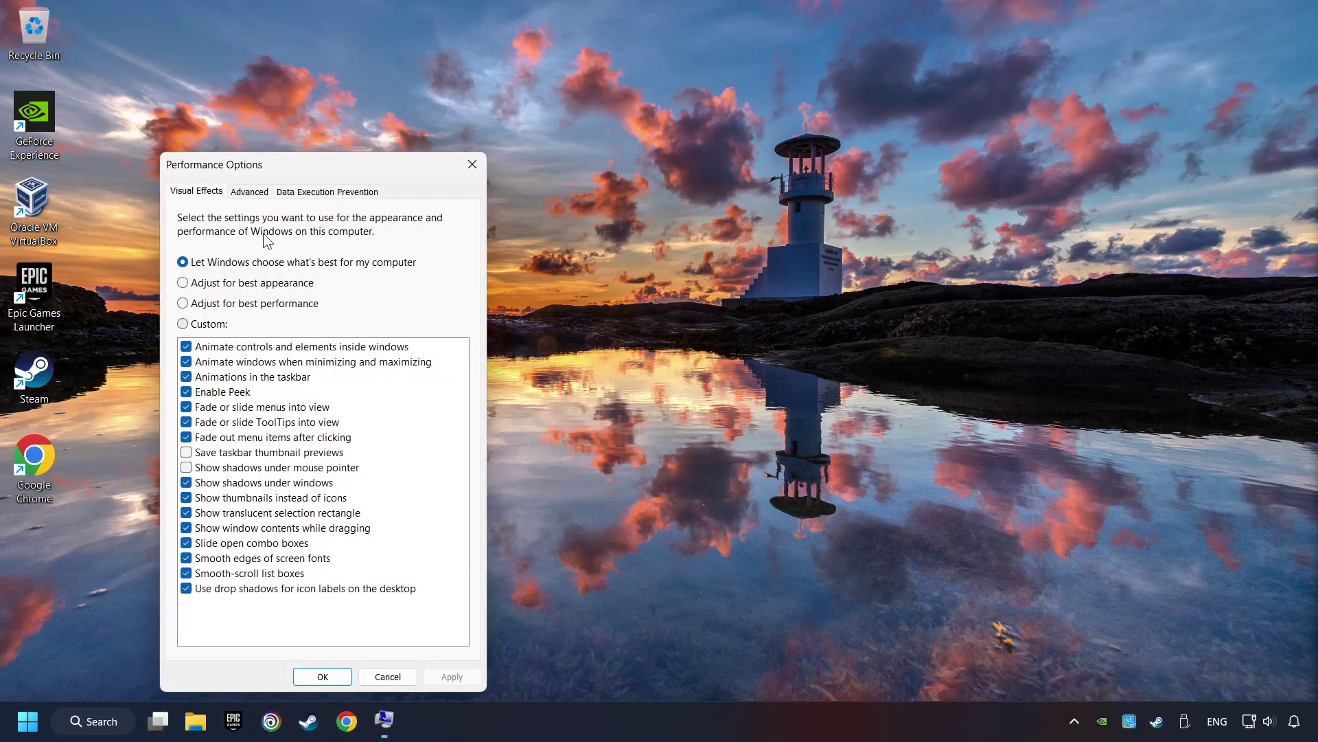
pyautogui.moveTo(283, 161); pyautogui.dragTo(600, 109)
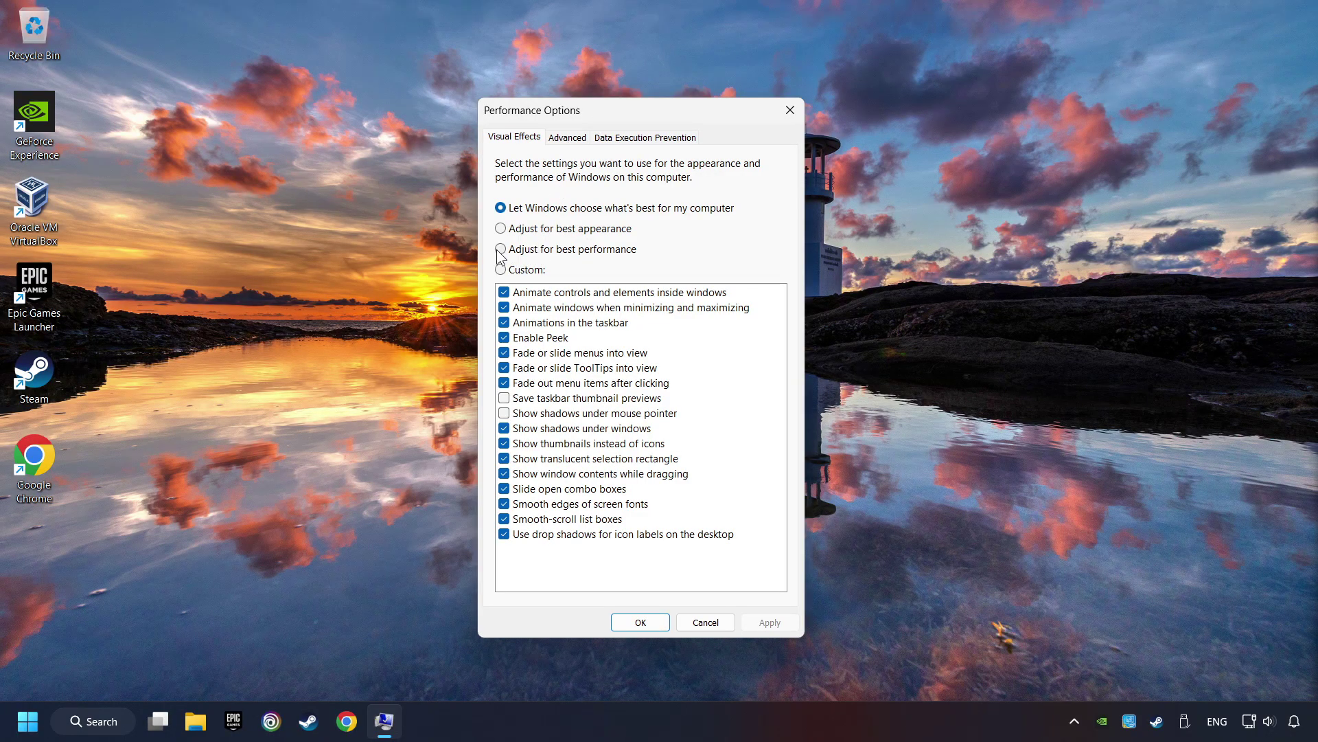
# Step: Select Adjust for best performance, apply it, and confirm with OK
pyautogui.click(577, 253)
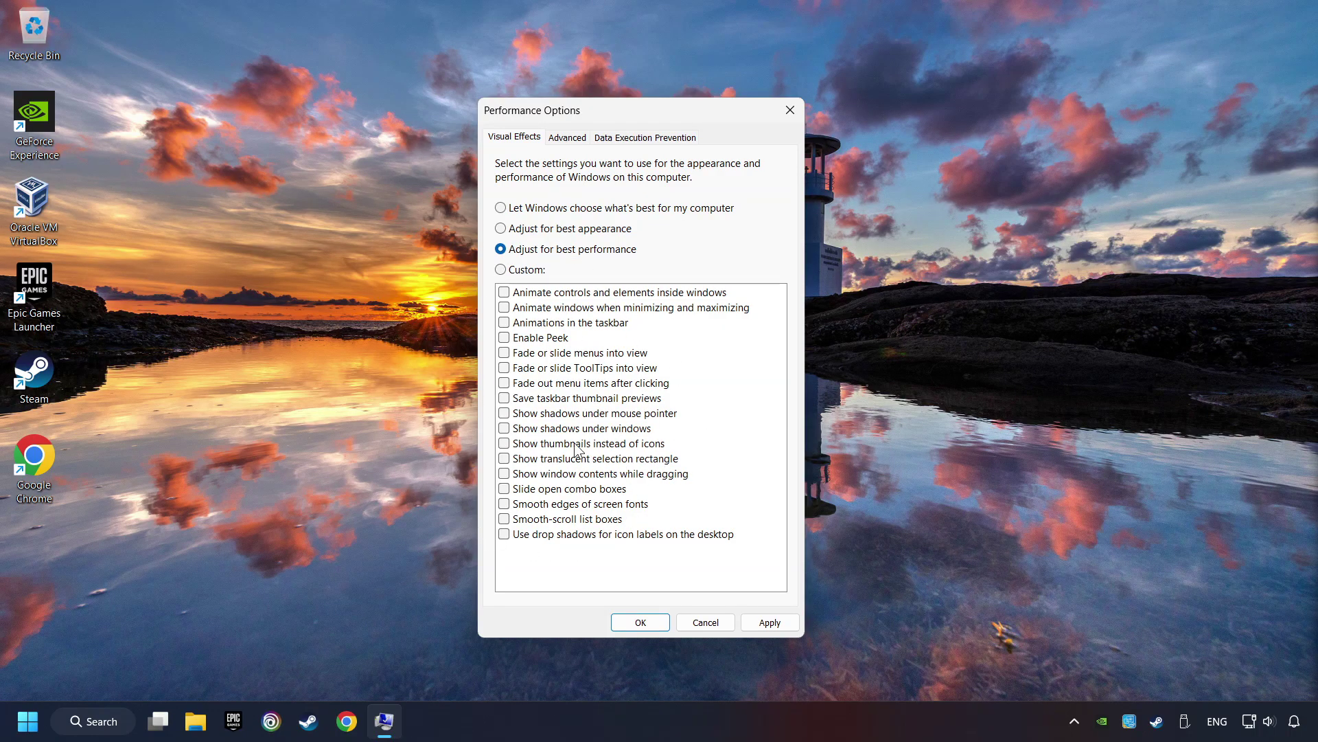
pyautogui.click(768, 623)
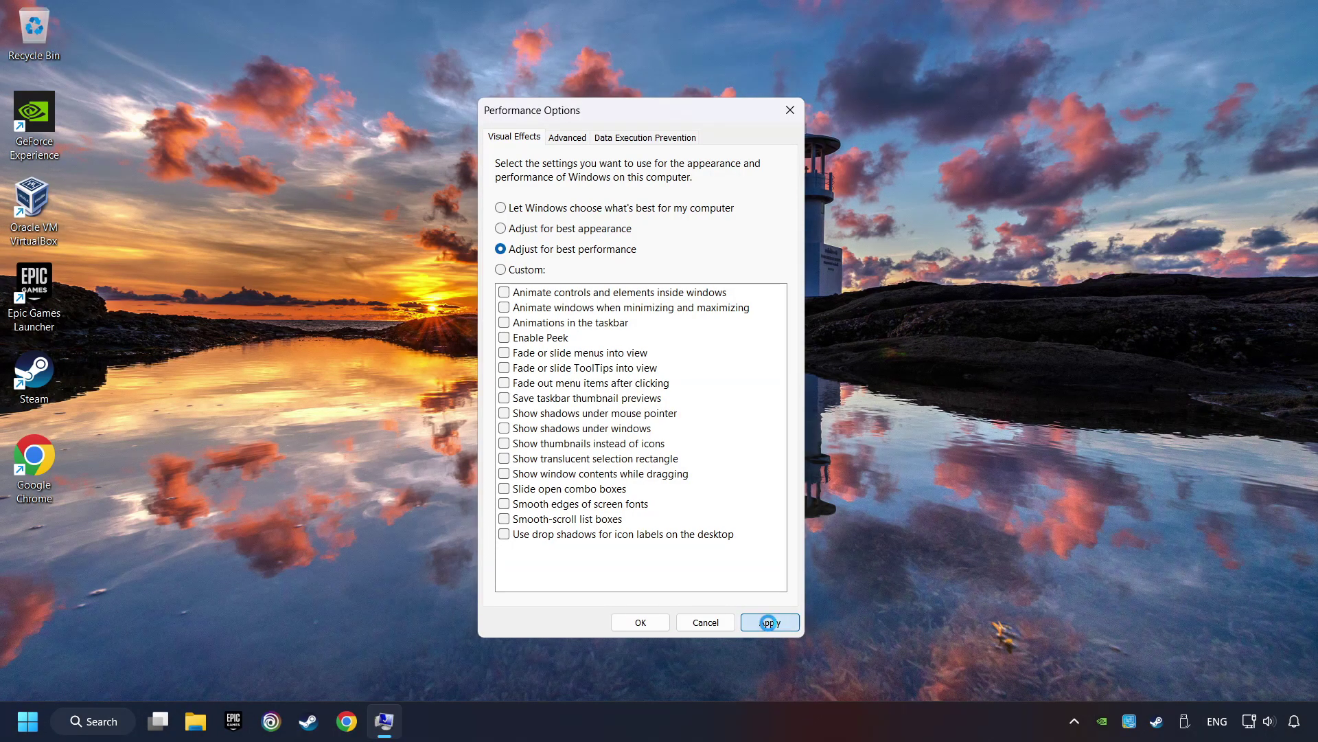
pyautogui.click(642, 624)
pyautogui.click(28, 721)
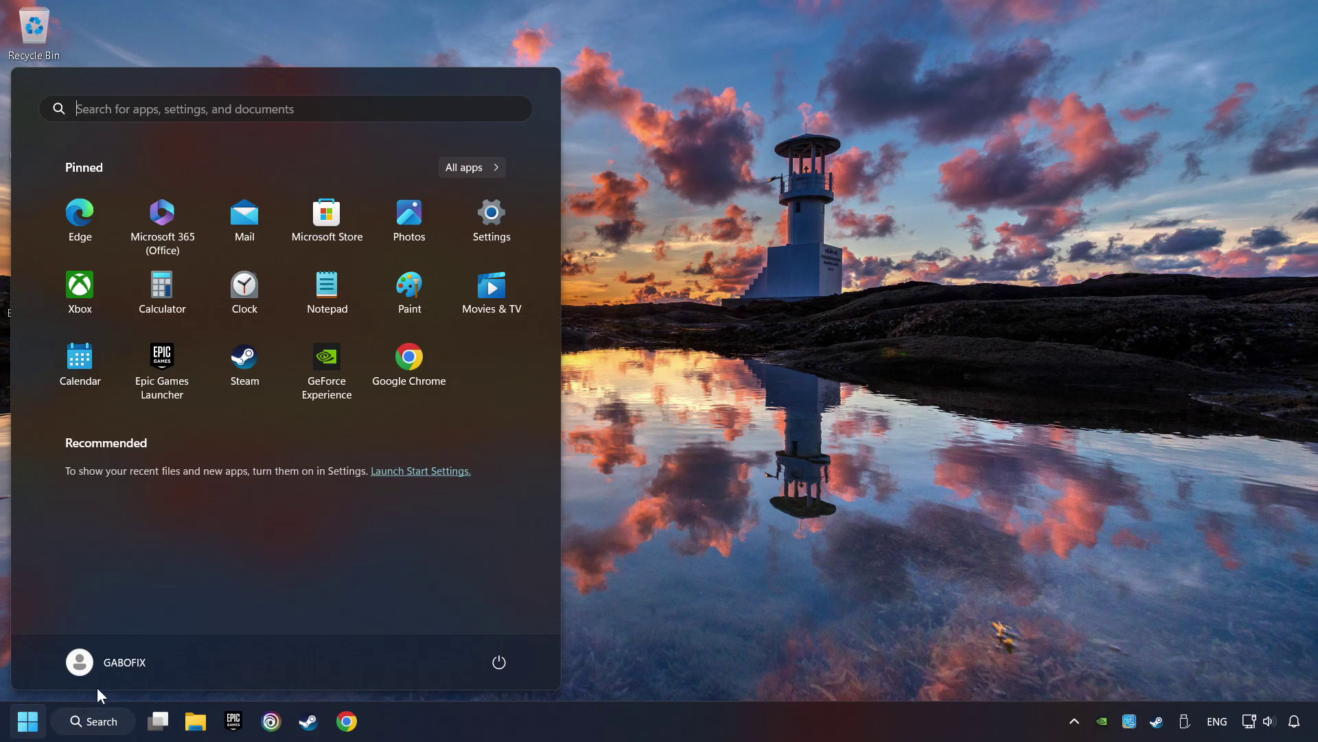